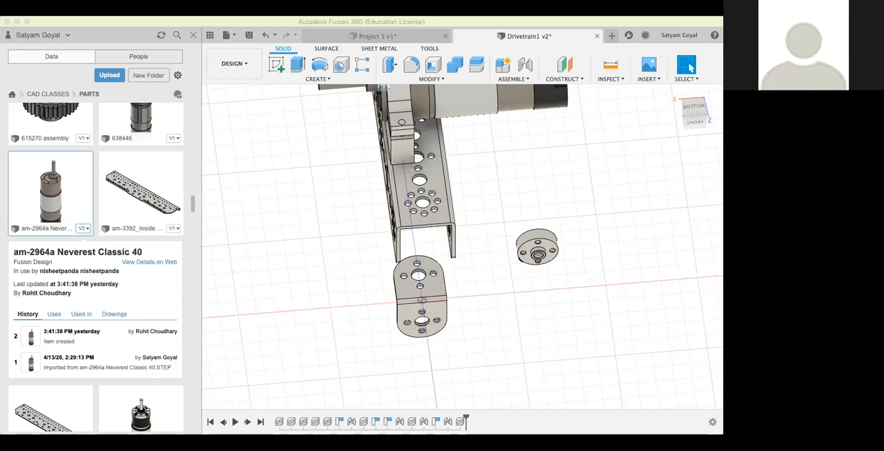
key(j)
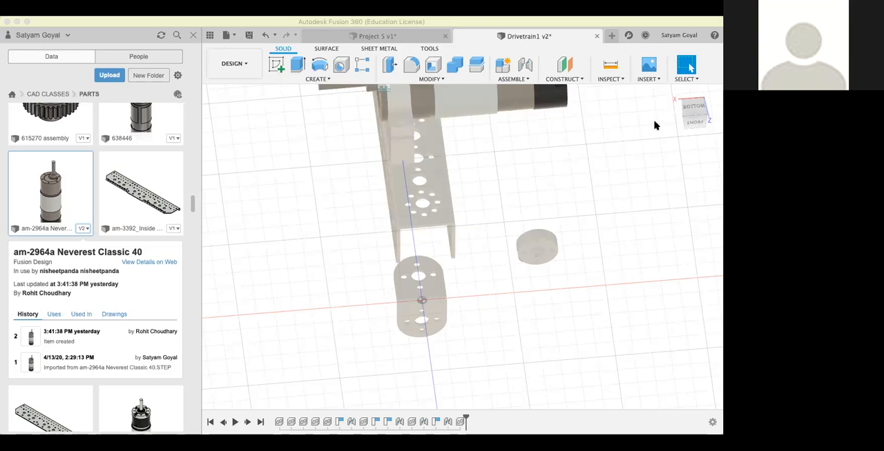
key(Escape)
drag(696, 117, 654, 144)
scroll(655, 146, down, 5)
middle_drag(658, 171, 485, 225)
scroll(476, 263, up, 6)
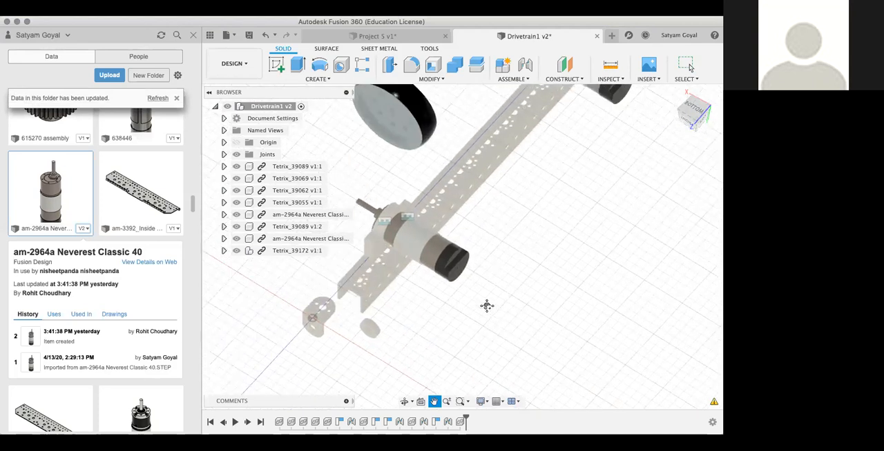
scroll(570, 234, up, 1)
middle_drag(570, 234, 570, 254)
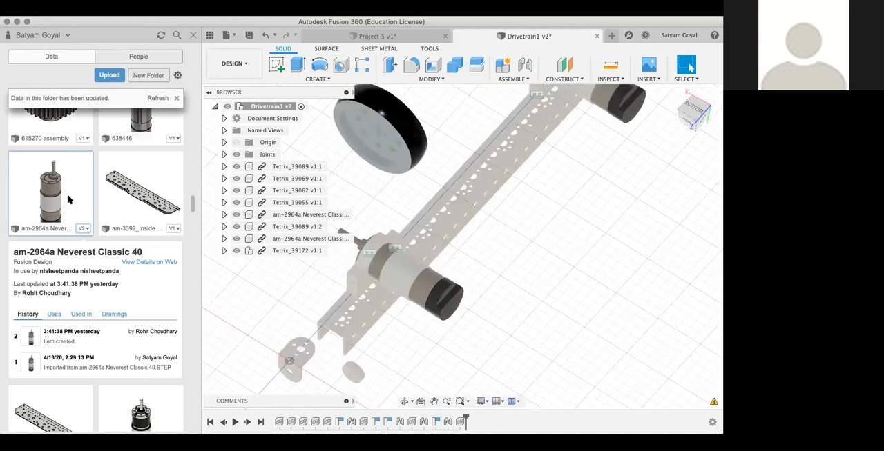
Step: Refresh the PARTS folder contents and browse through the available parts
scroll(69, 199, up, 5)
click(156, 98)
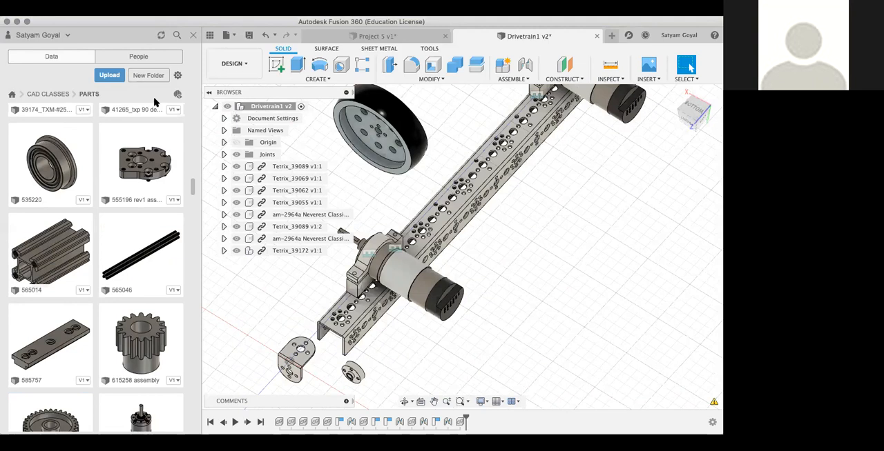
scroll(131, 190, down, 15)
scroll(129, 187, up, 18)
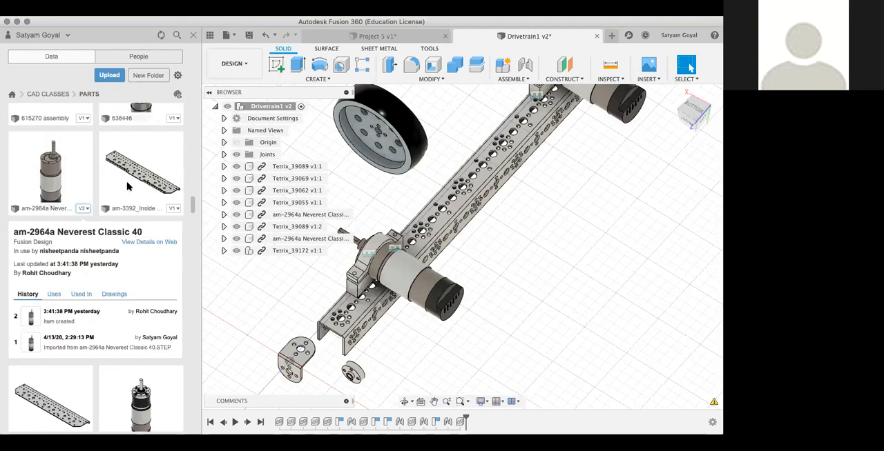
scroll(127, 186, up, 10)
scroll(428, 166, down, 5)
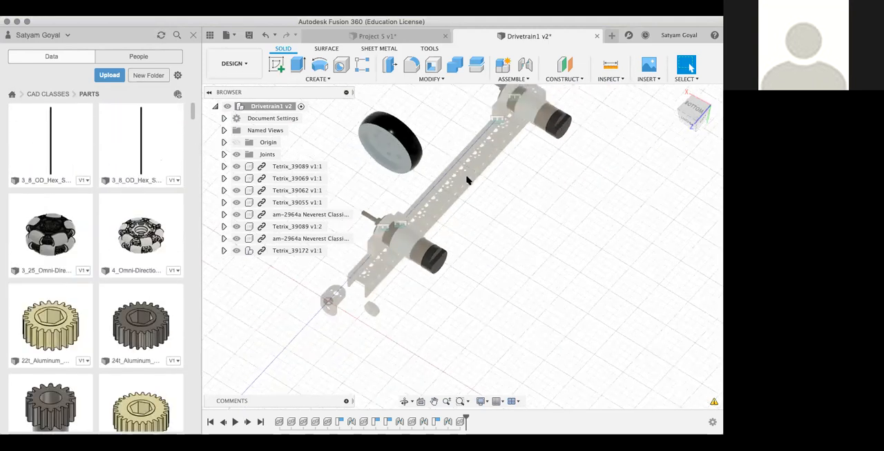
scroll(476, 181, up, 4)
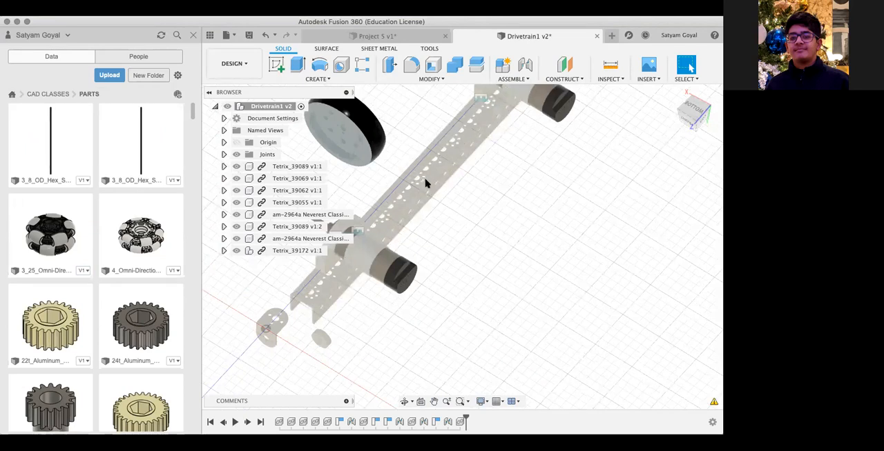
Step: Examine the long channel, the two motor mounts with their motors, and the loose wheel from several sides
click(426, 182)
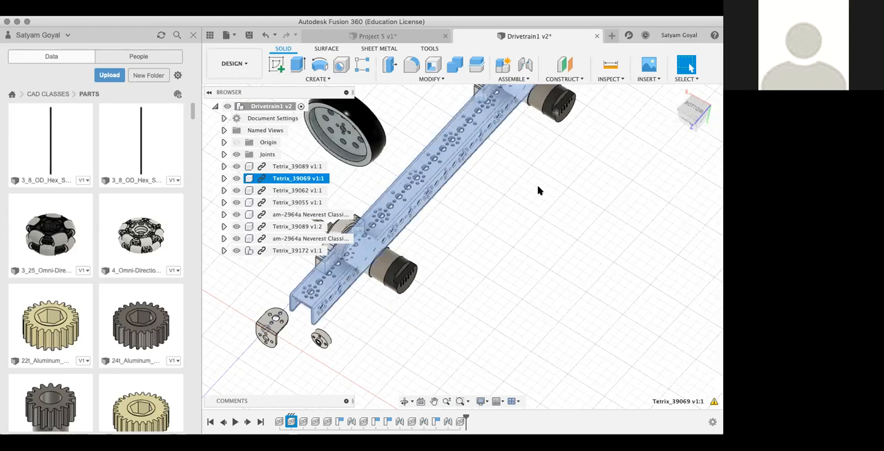
scroll(544, 185, up, 3)
middle_drag(548, 184, 548, 249)
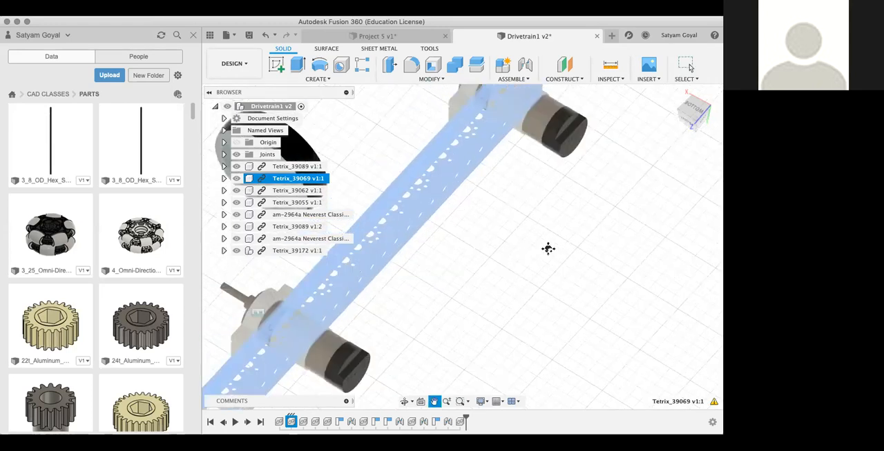
scroll(625, 163, down, 1)
click(625, 163)
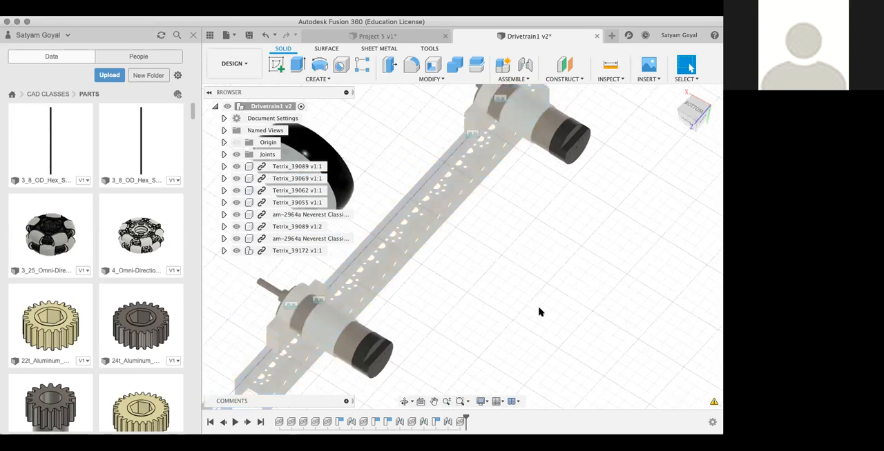
drag(693, 114, 649, 148)
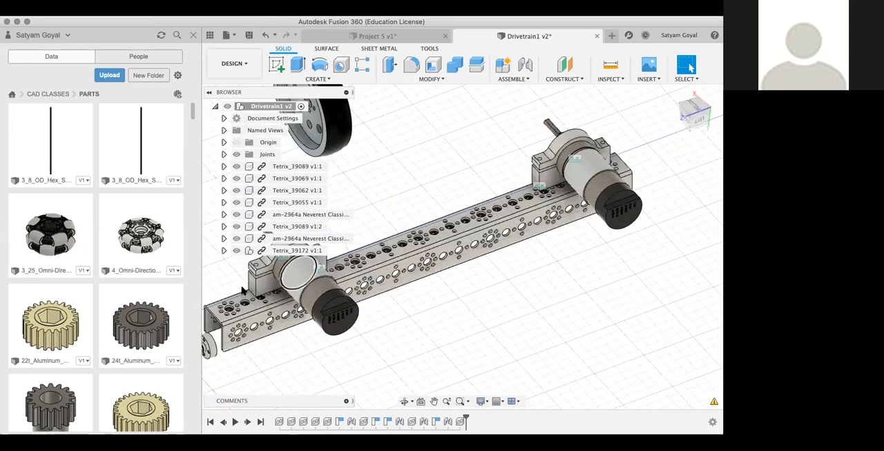
click(267, 285)
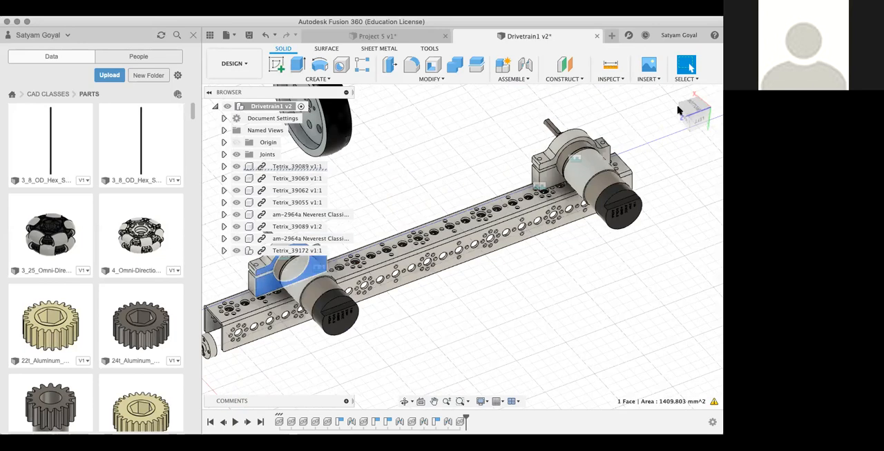
mouse_move(672, 118)
mouse_down()
mouse_move(622, 113)
mouse_move(510, 326)
mouse_up()
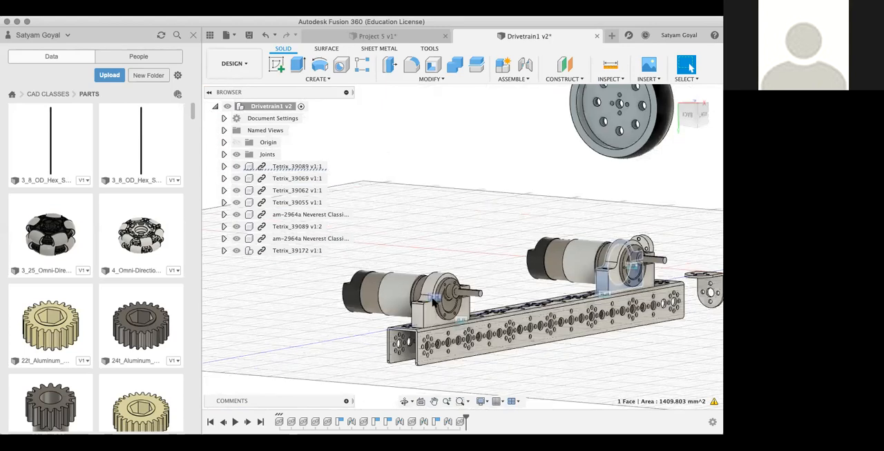
click(648, 334)
mouse_move(688, 117)
mouse_down()
mouse_move(659, 118)
mouse_move(590, 205)
mouse_up()
mouse_move(693, 121)
mouse_down()
mouse_move(659, 141)
mouse_move(667, 134)
mouse_up()
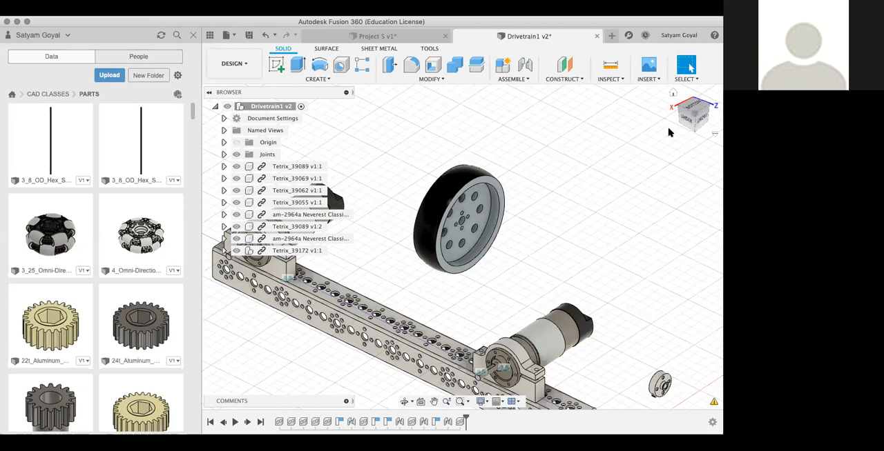
scroll(562, 292, down, 5)
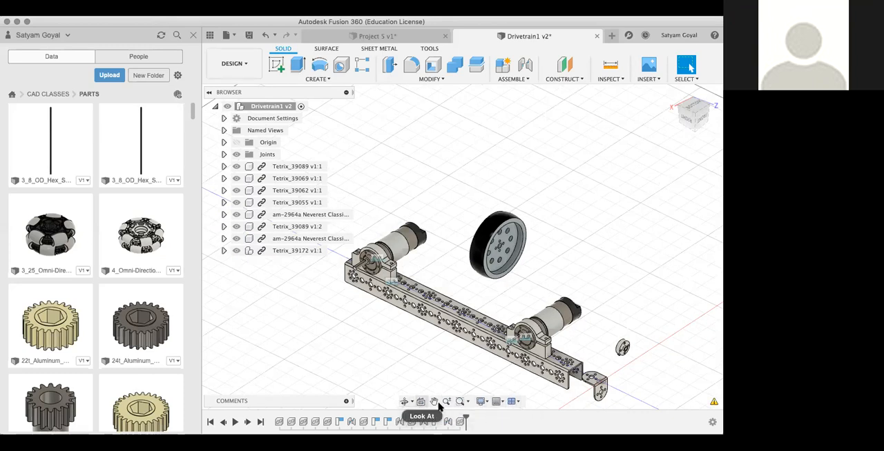
Step: Check the graphics diagnostic, and inspect the drivetrain upright with the channel above the motors and the loose wheel
click(714, 403)
click(702, 399)
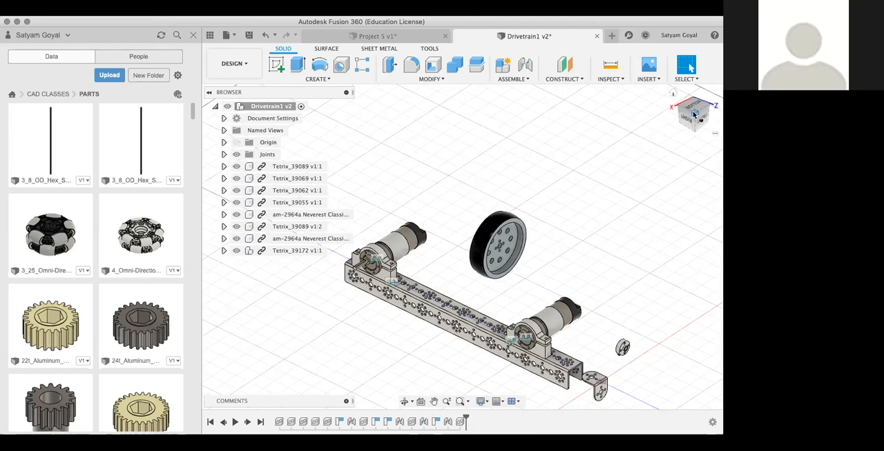
mouse_move(691, 117)
mouse_down()
mouse_move(692, 127)
mouse_move(652, 103)
mouse_move(693, 129)
mouse_move(686, 105)
mouse_up()
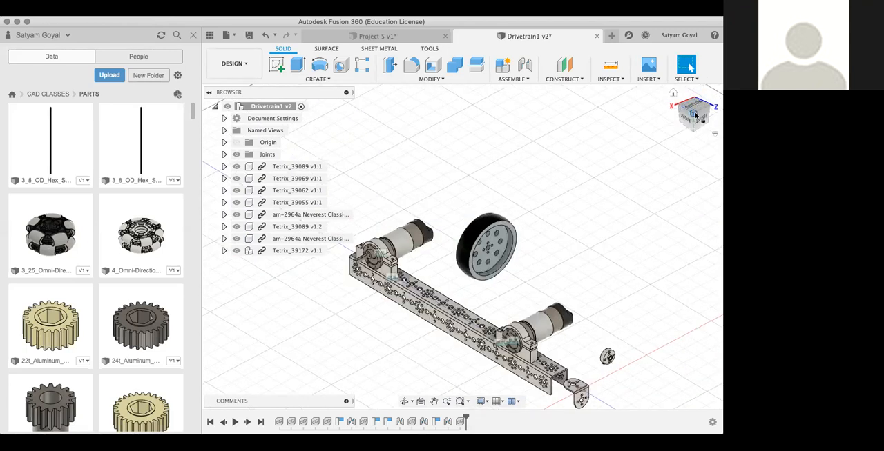
mouse_move(691, 117)
mouse_down()
mouse_move(588, 63)
mouse_move(588, 41)
mouse_move(502, 29)
mouse_move(505, 10)
mouse_move(521, 4)
mouse_up()
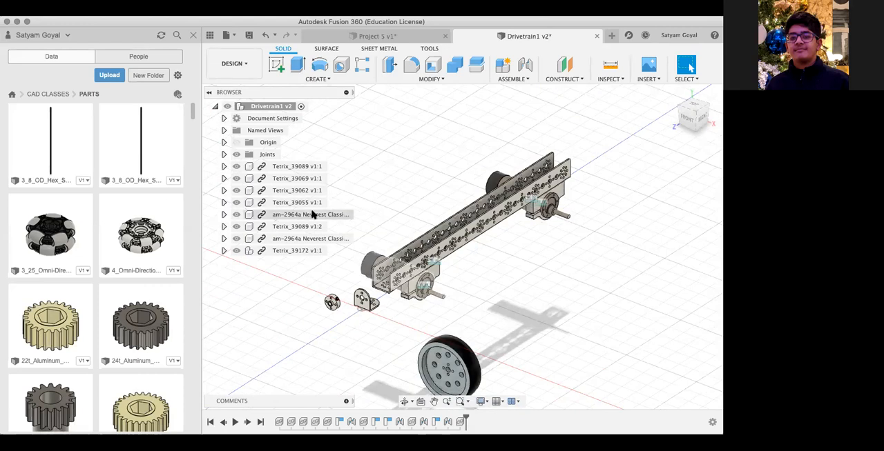
middle_drag(390, 198, 416, 192)
scroll(416, 192, up, 1)
scroll(417, 192, up, 2)
scroll(416, 192, down, 3)
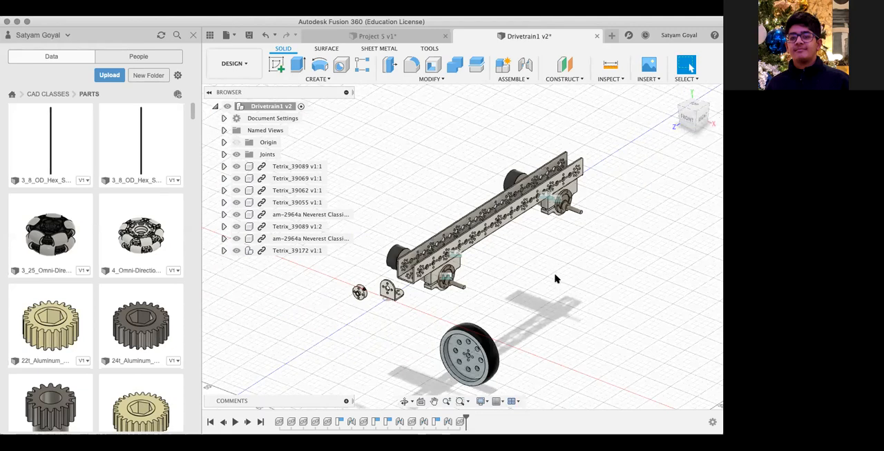
right_click(594, 222)
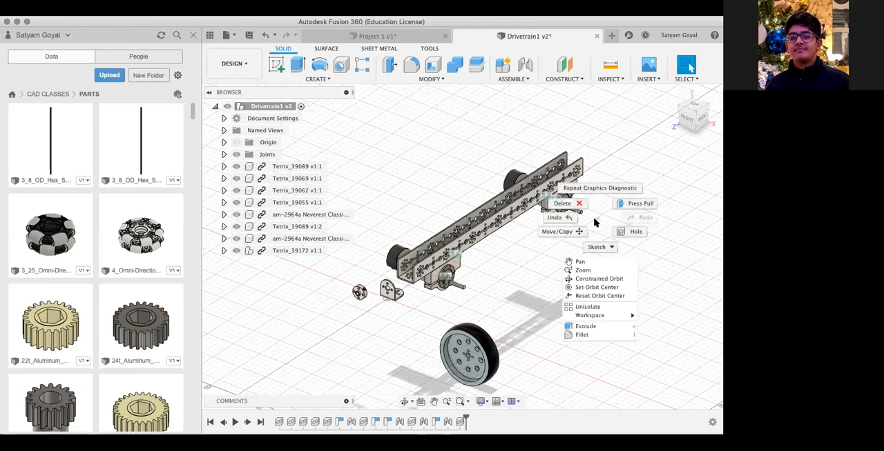
click(600, 224)
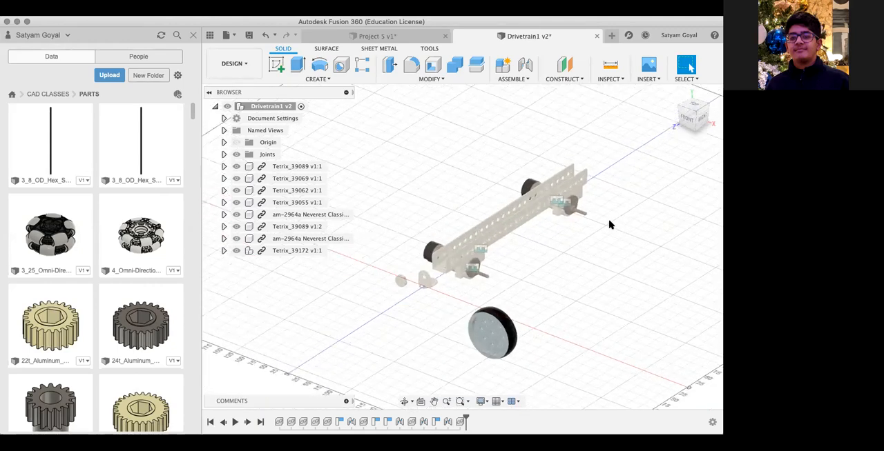
scroll(609, 225, up, 2)
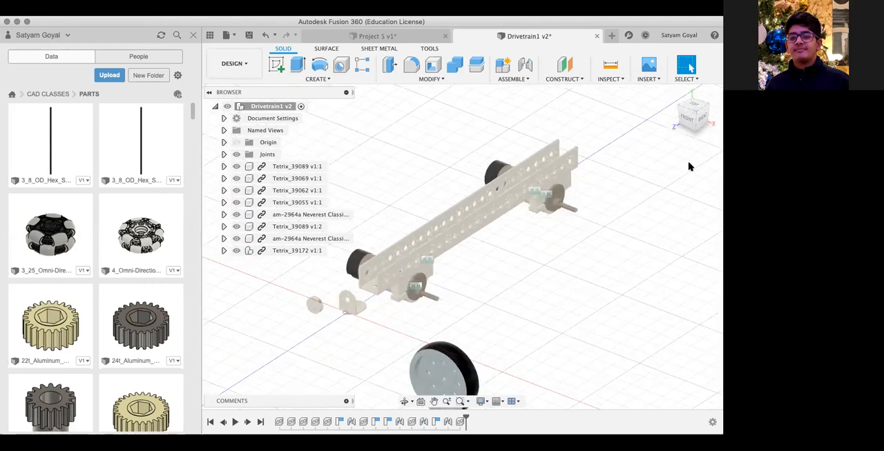
Step: Move the loose wheel next to the shaft of the motor at the channel's rear end
drag(690, 110, 502, 113)
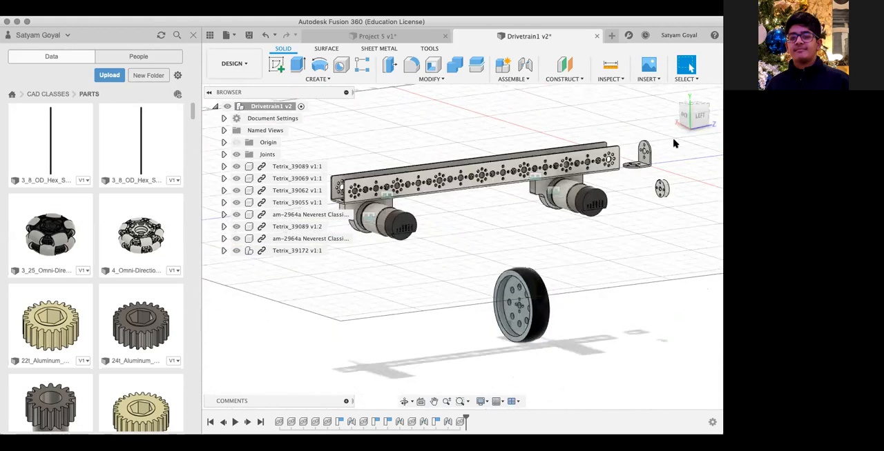
drag(694, 121, 554, 130)
drag(695, 120, 675, 129)
drag(344, 340, 473, 343)
scroll(473, 341, up, 3)
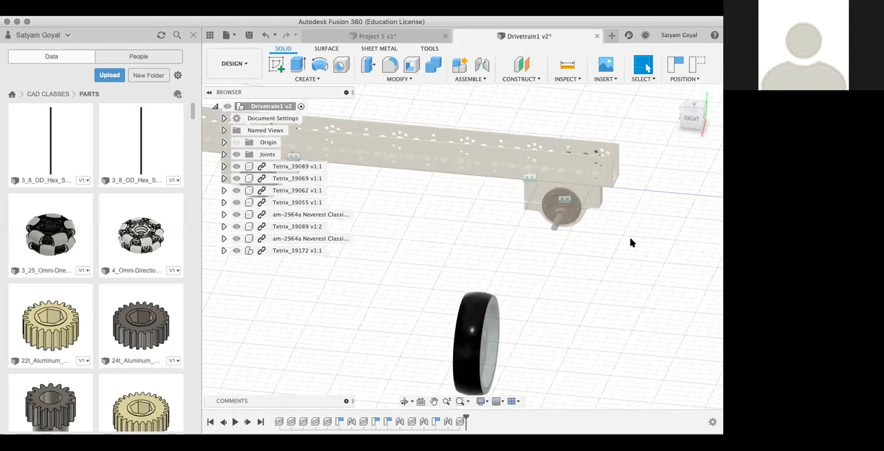
drag(689, 119, 656, 129)
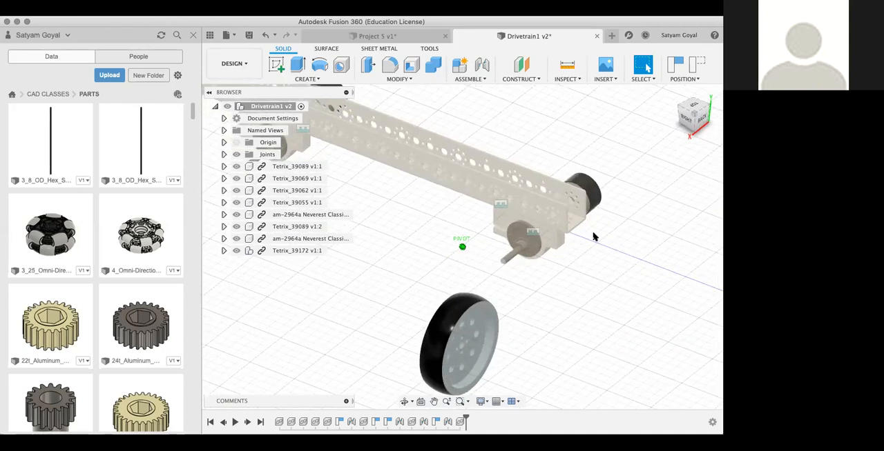
drag(436, 334, 327, 319)
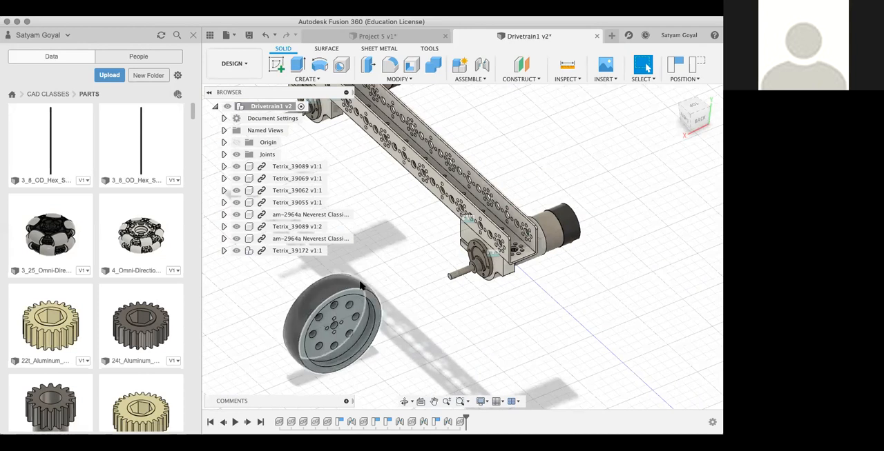
drag(358, 293, 413, 270)
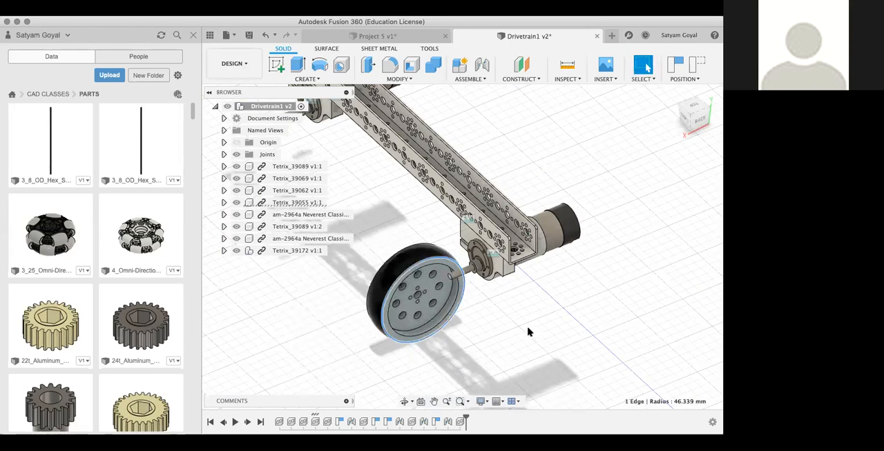
click(576, 325)
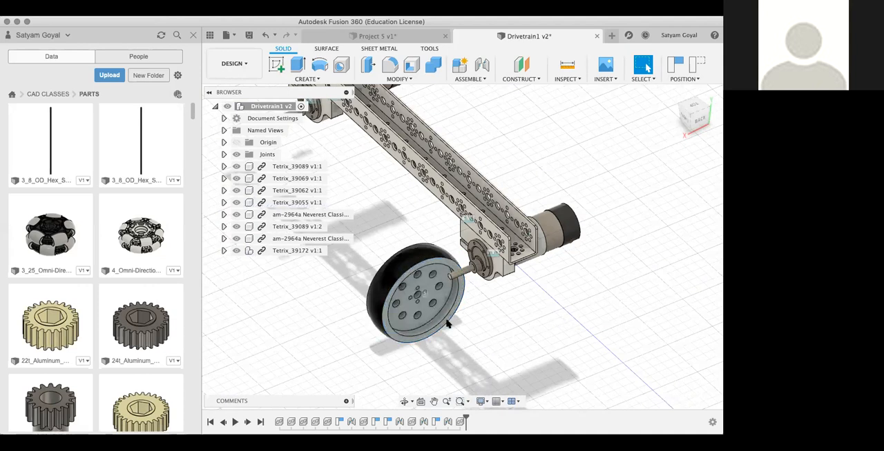
Step: Start a joint for the wheel and capture the current position of the moved components
scroll(449, 324, up, 3)
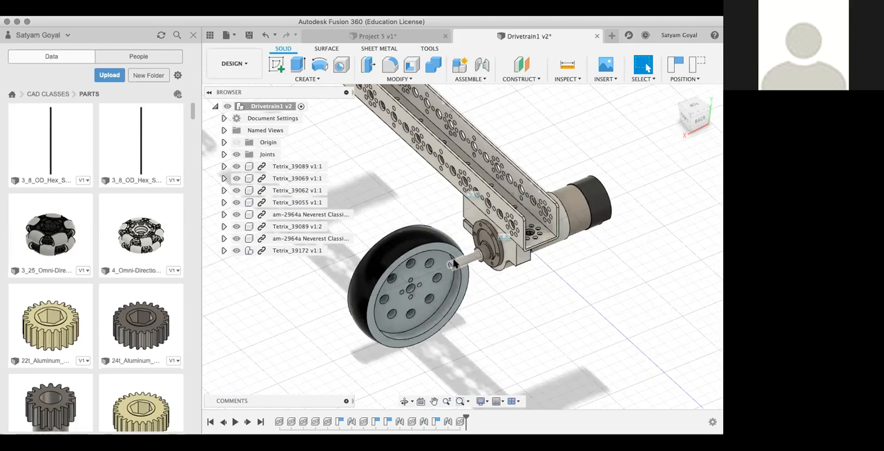
scroll(453, 264, up, 4)
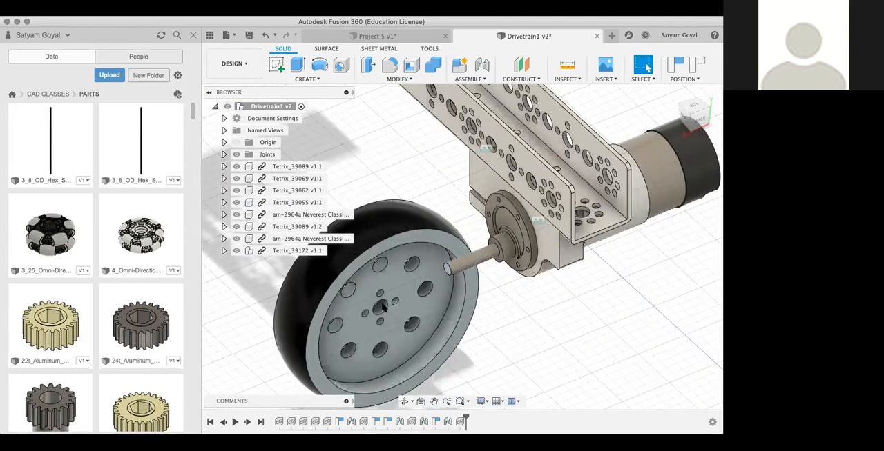
key(j)
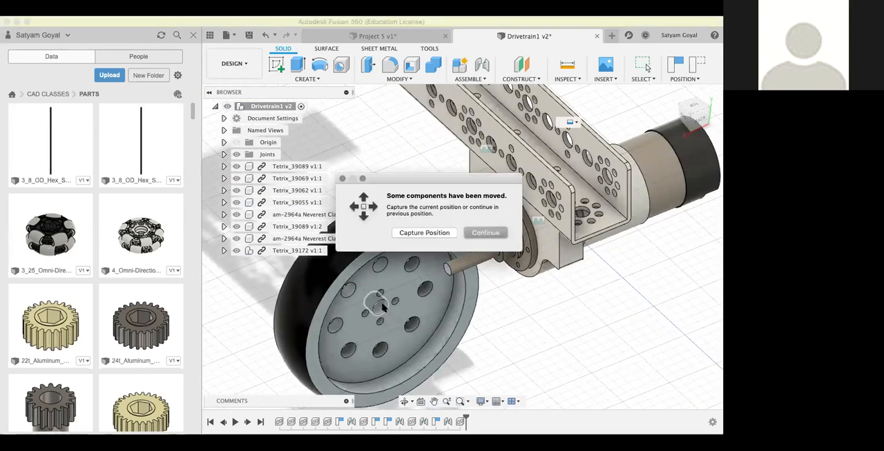
click(424, 233)
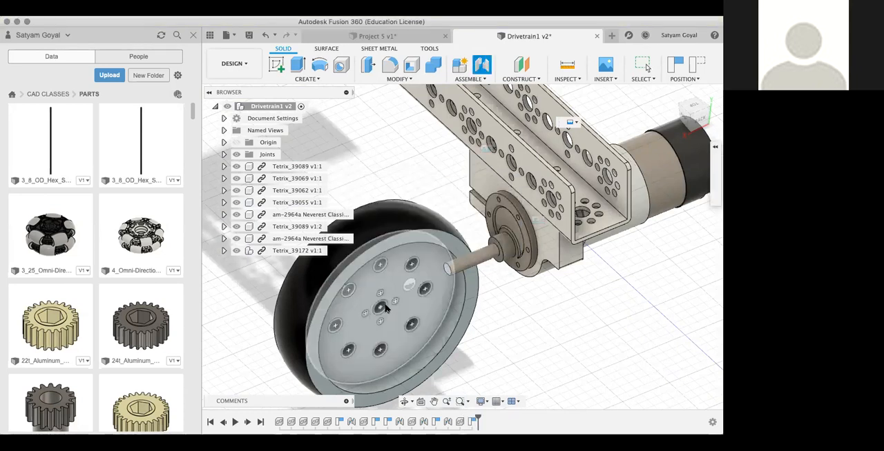
Step: Join the wheel's centre hole directly to the rear motor's shaft with a 0.00 mm offset, checking the alignment from the right side
click(379, 309)
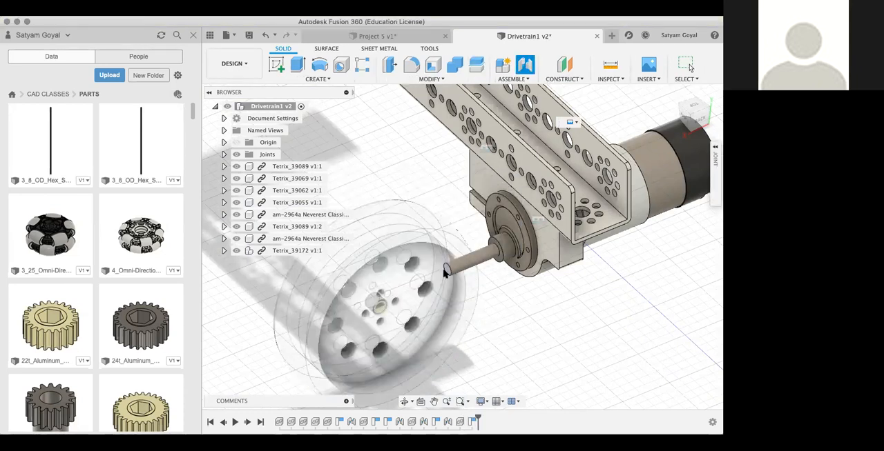
click(465, 264)
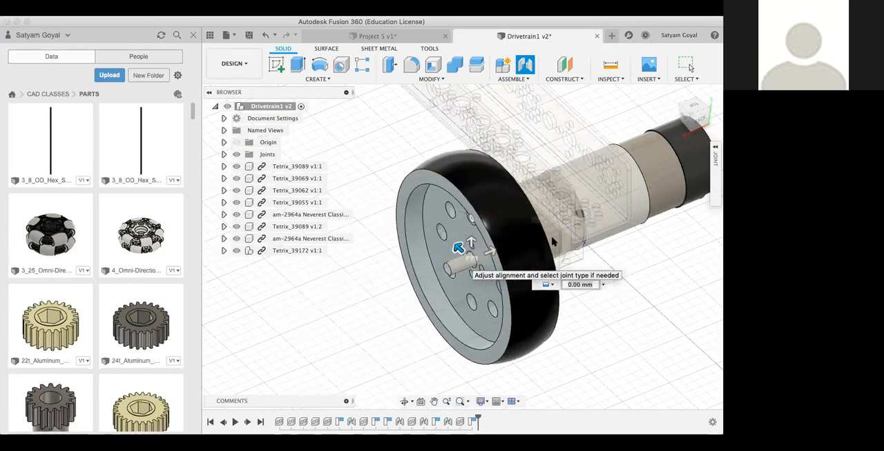
shift+middle_drag(692, 131, 714, 106)
scroll(630, 165, up, 6)
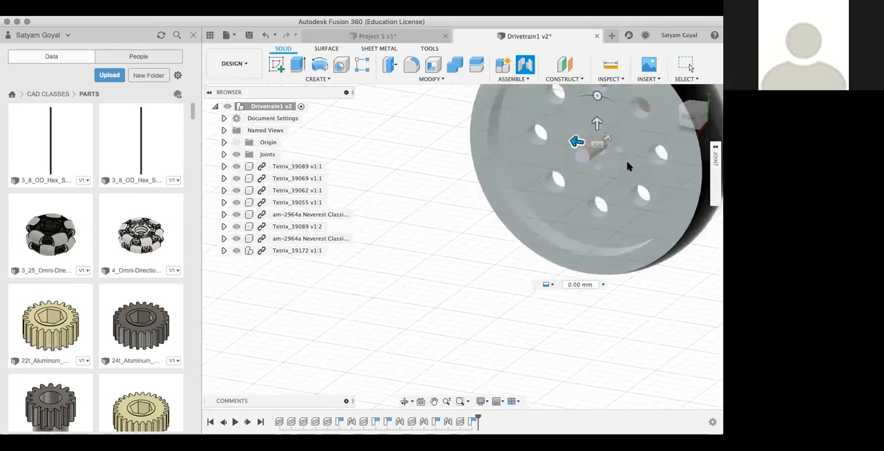
click(687, 119)
middle_drag(635, 142, 352, 339)
key(Escape)
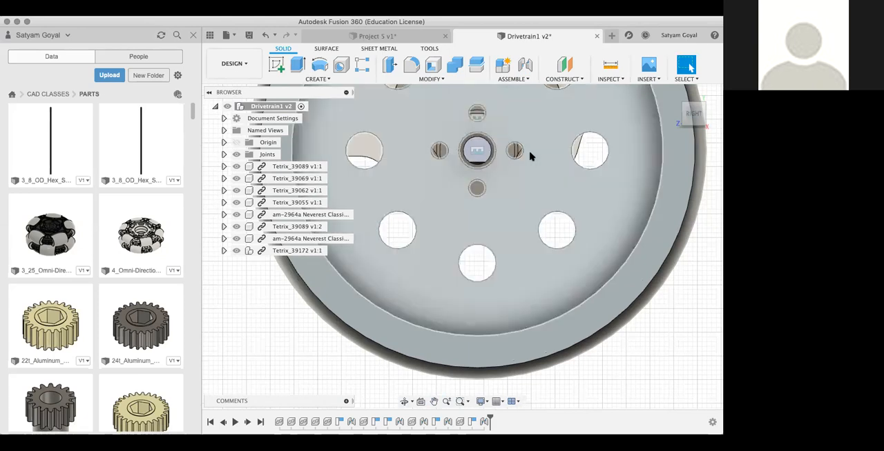
Step: Inspect the wheel on the motor from behind and delete the joint between the wheel and the motor shaft
click(690, 113)
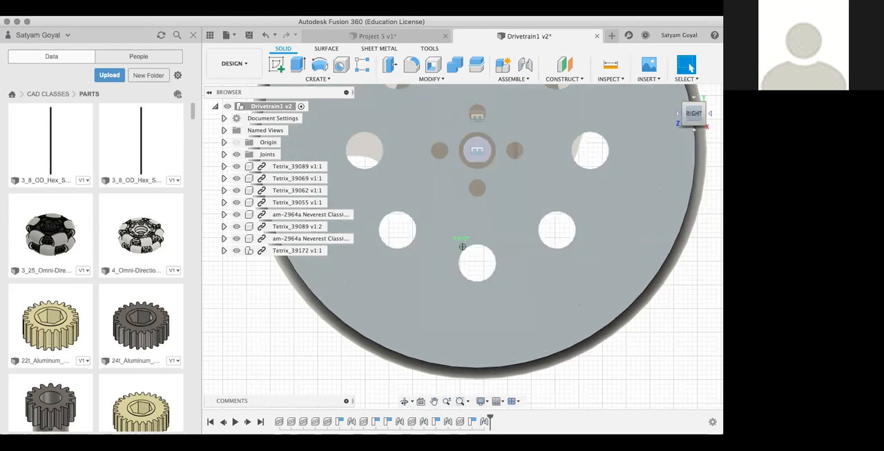
drag(638, 148, 521, 272)
scroll(520, 272, down, 8)
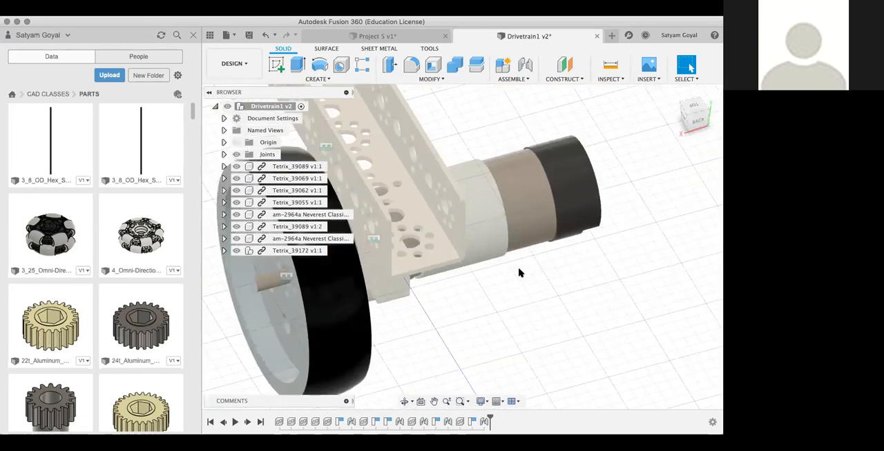
right_click(360, 276)
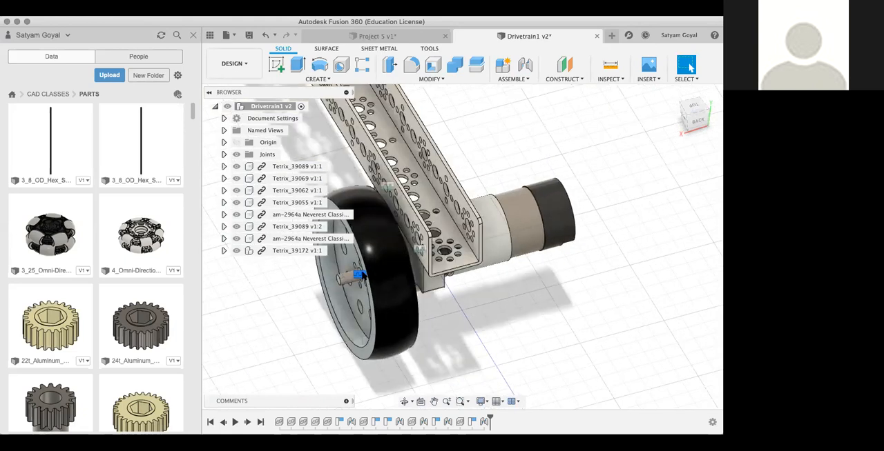
click(319, 273)
scroll(603, 330, down, 2)
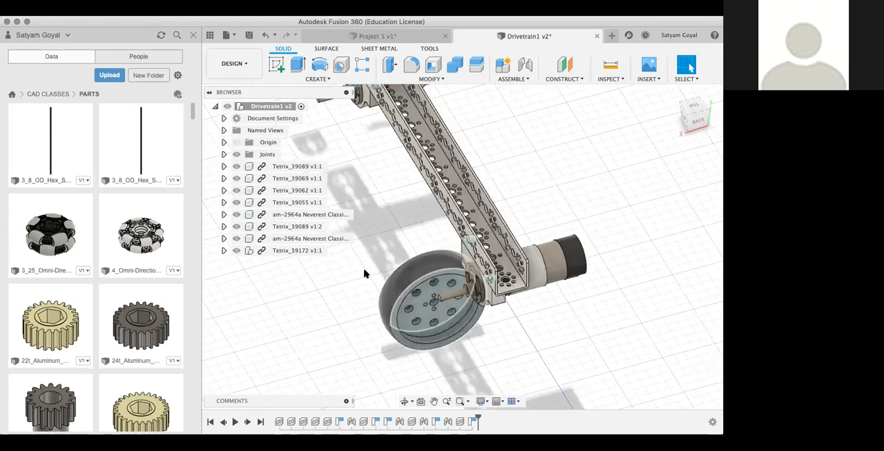
Step: Move the wheel a little farther away from the rear motor's shaft
drag(429, 285, 385, 282)
scroll(385, 283, down, 5)
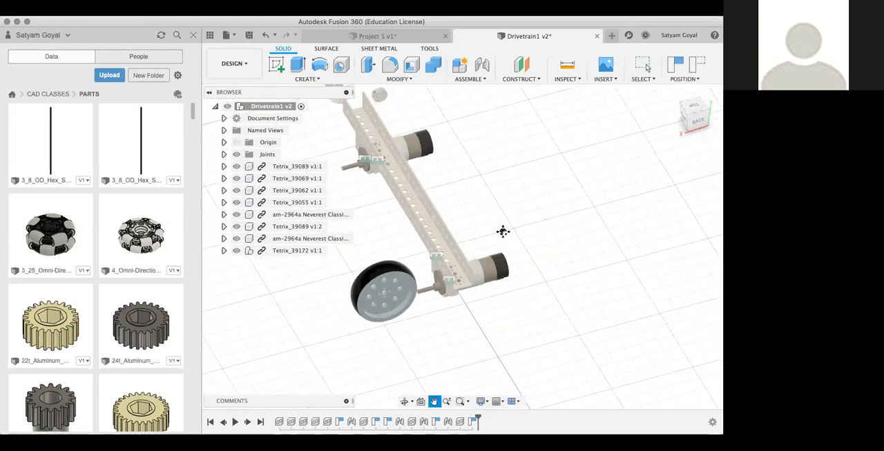
middle_drag(504, 232, 512, 259)
Step: Move the small screw and the round collar of Tetrix_39172 into the open space beside the wheel
drag(368, 262, 342, 301)
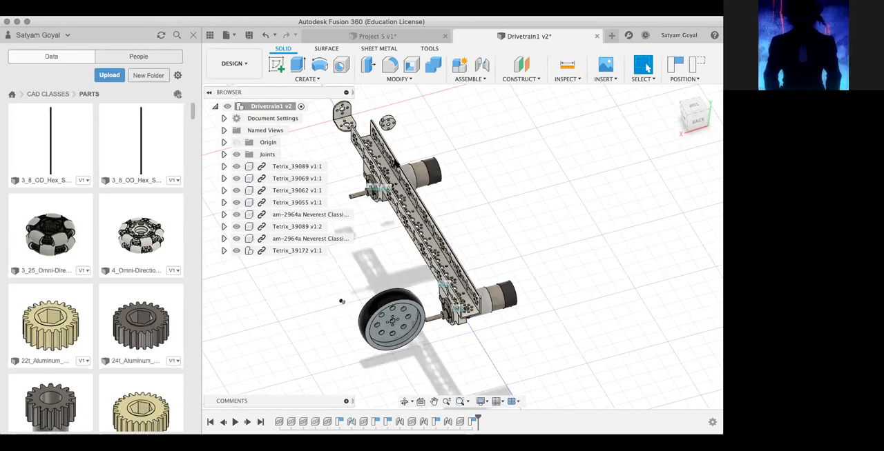
drag(388, 124, 317, 347)
scroll(318, 349, up, 5)
click(316, 347)
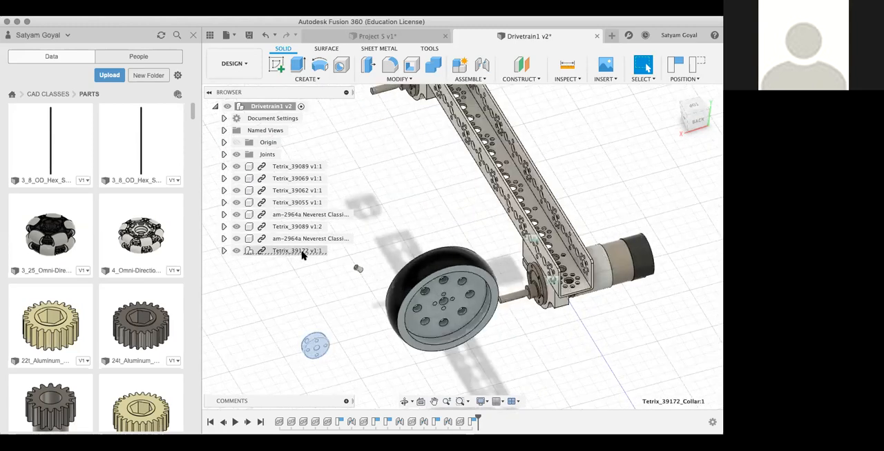
Step: Place the Tetrix_39172 collar near the rear motor's shaft to compare them, and move it back to the open space beyond the wheel
scroll(325, 307, up, 5)
drag(313, 363, 620, 366)
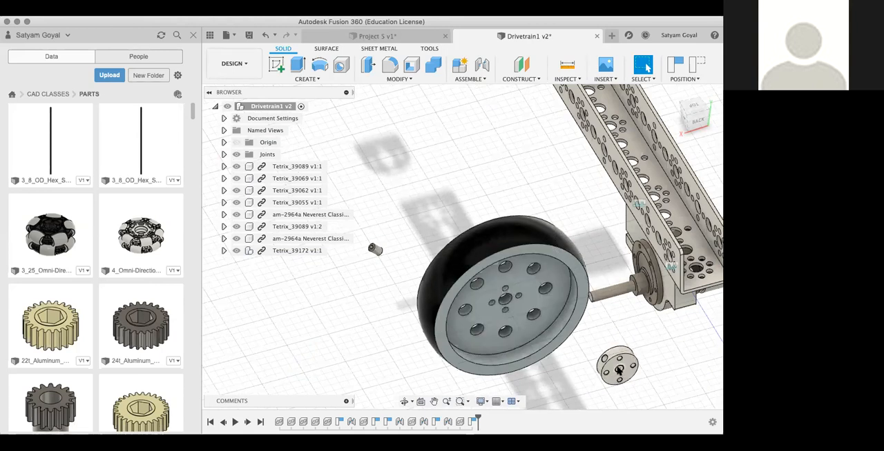
click(619, 295)
click(636, 337)
scroll(635, 336, up, 4)
middle_drag(647, 343, 645, 302)
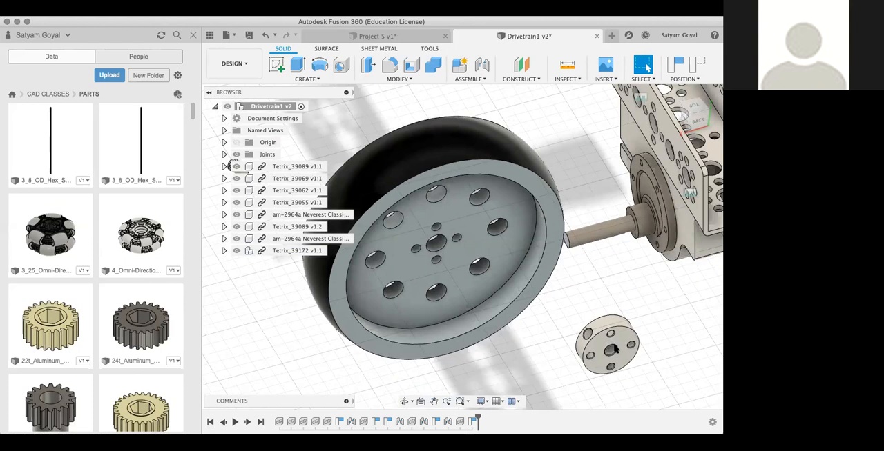
scroll(652, 317, down, 3)
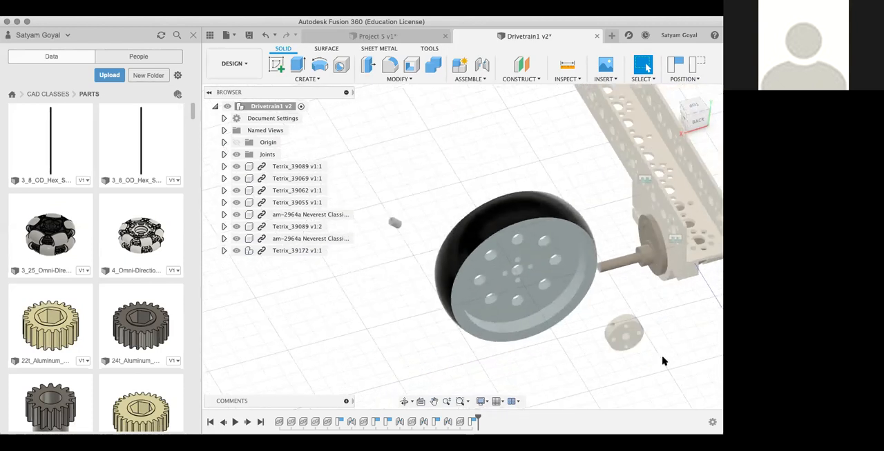
drag(397, 340, 297, 331)
Step: Browse the PARTS folder as far as the Tetrix hubs and show the version details of Tetrix_39079
scroll(130, 341, down, 10)
scroll(130, 341, down, 10)
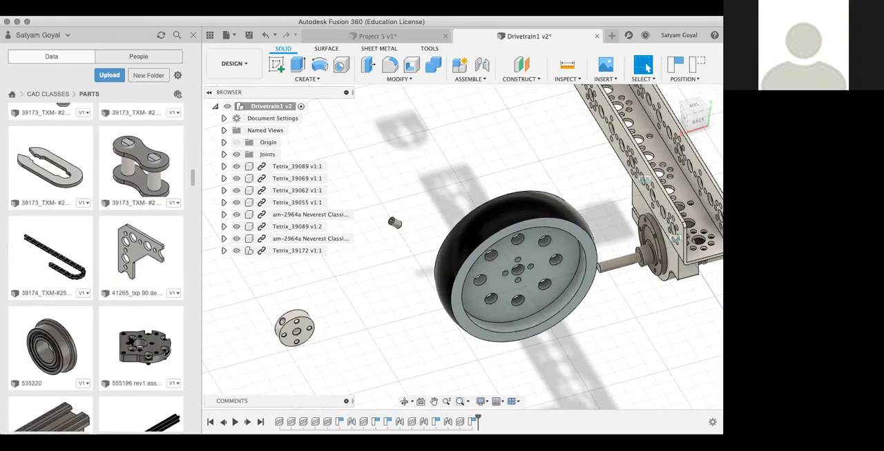
scroll(127, 340, down, 10)
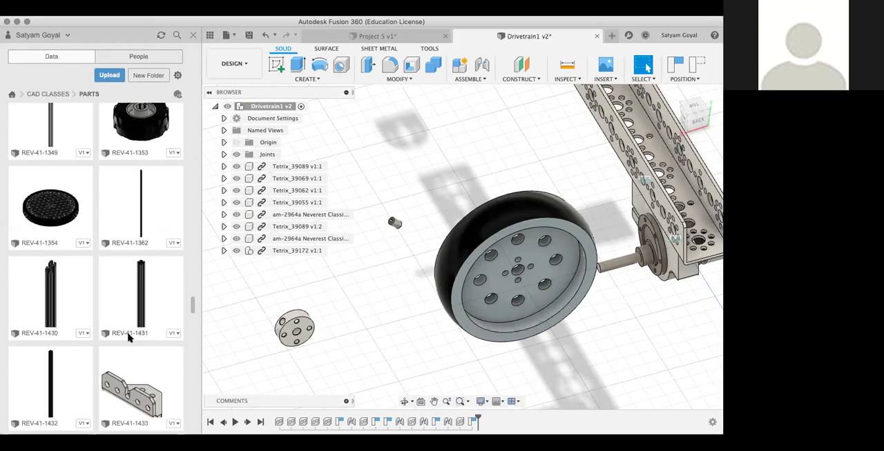
scroll(128, 337, down, 10)
scroll(128, 338, down, 5)
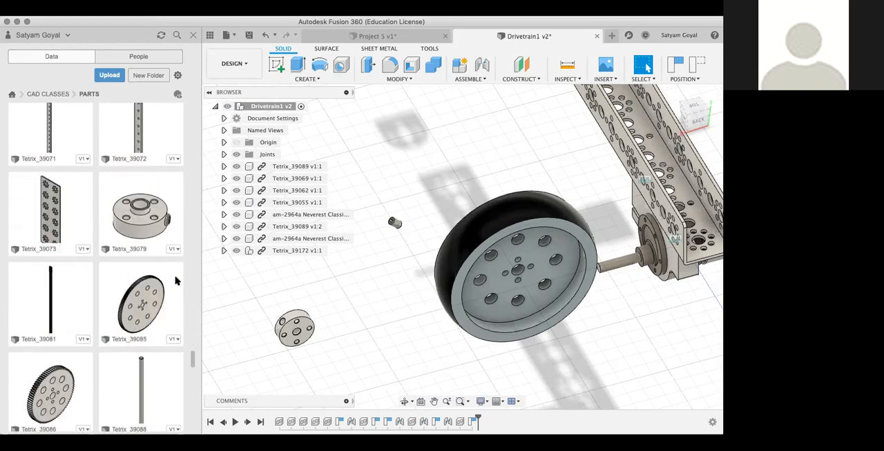
click(176, 252)
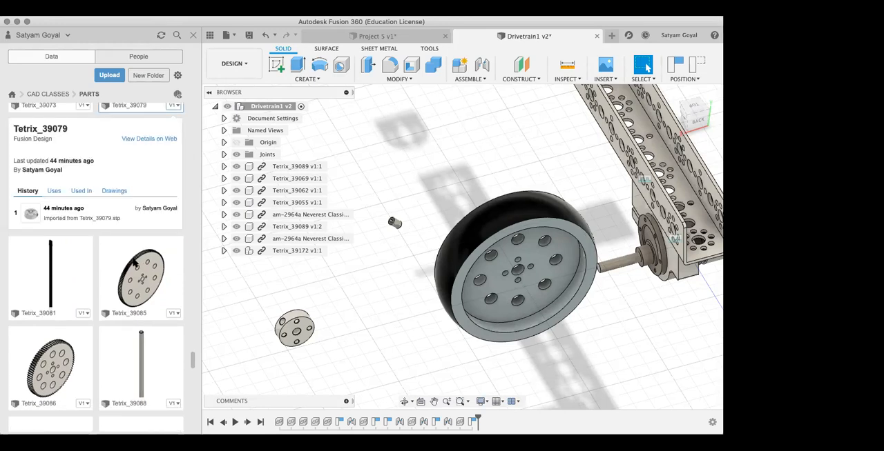
Step: Look through the remaining Tetrix parts for a matching hub and show the version details of Tetrix_39172
scroll(134, 261, down, 10)
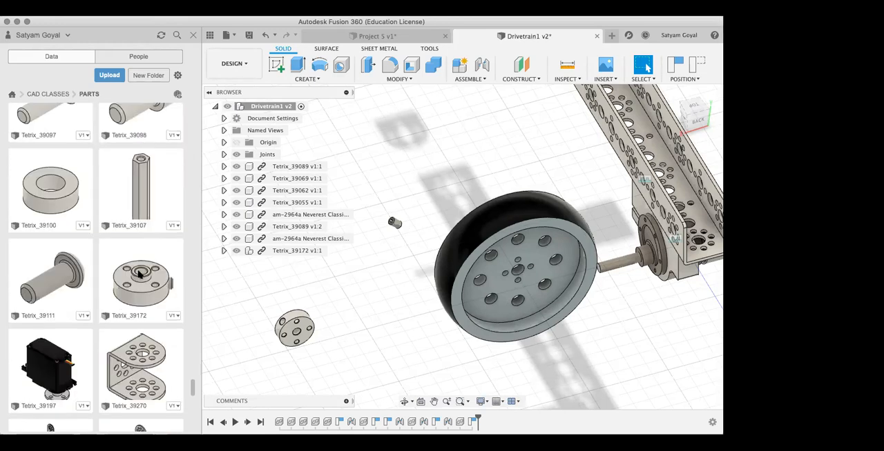
scroll(140, 278, down, 3)
scroll(140, 279, up, 4)
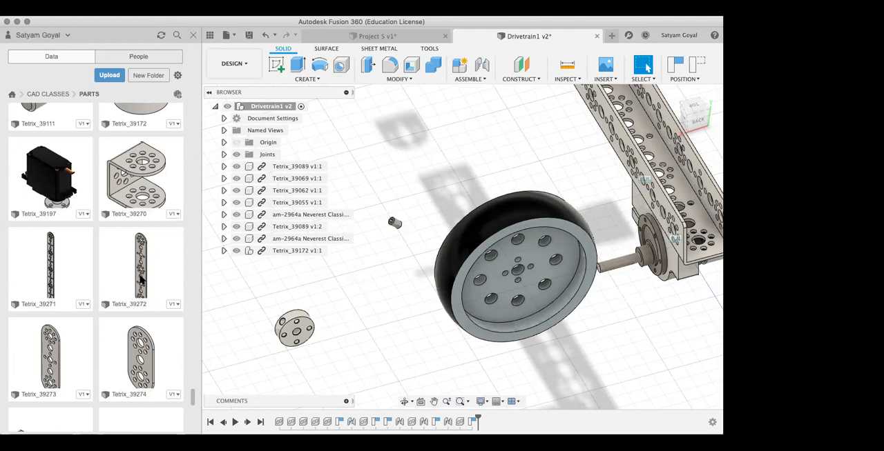
scroll(140, 279, up, 5)
scroll(145, 311, up, 5)
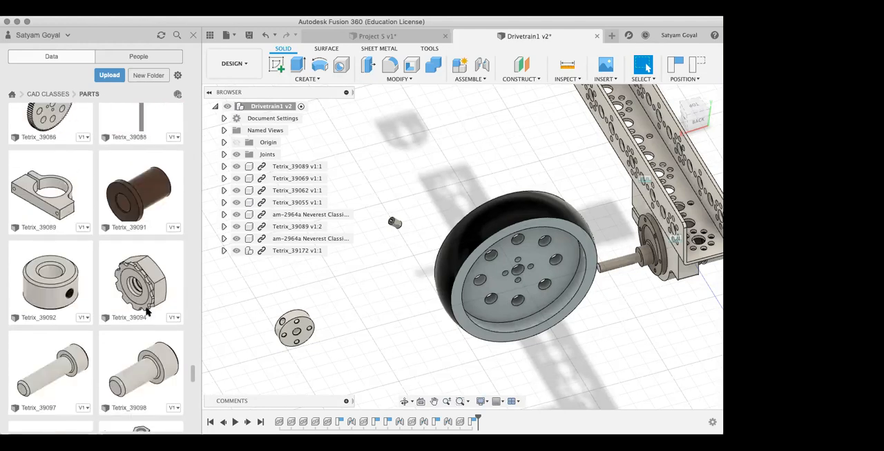
scroll(146, 311, down, 6)
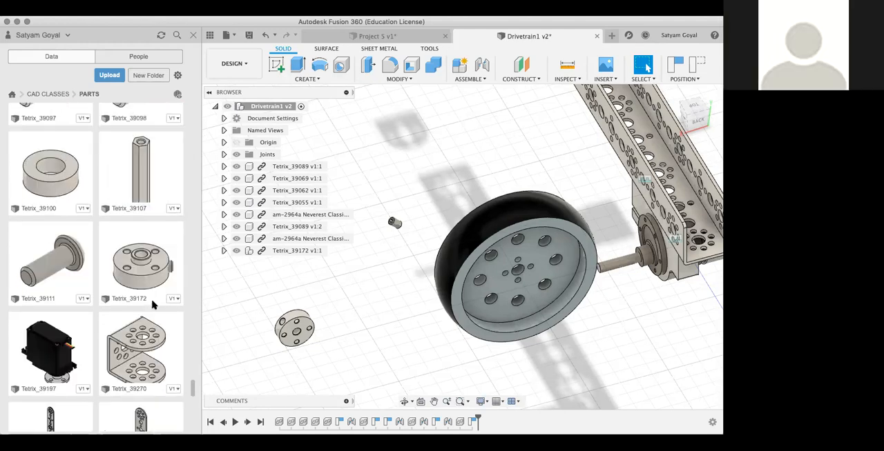
click(169, 302)
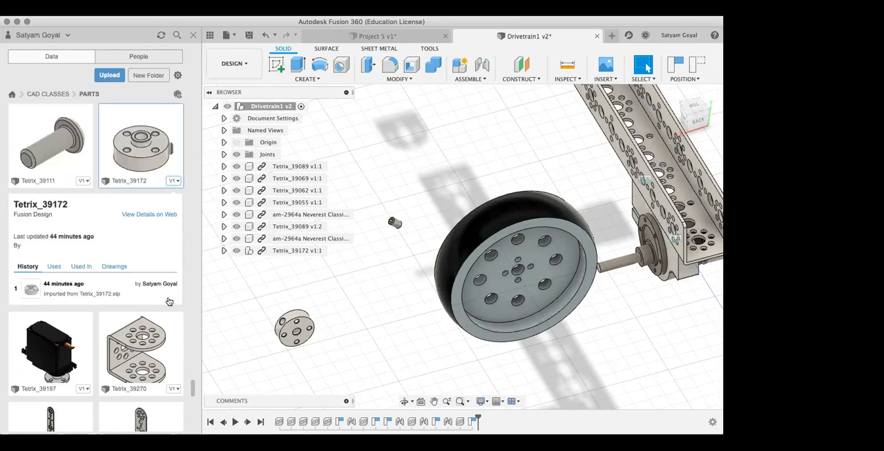
scroll(169, 301, up, 5)
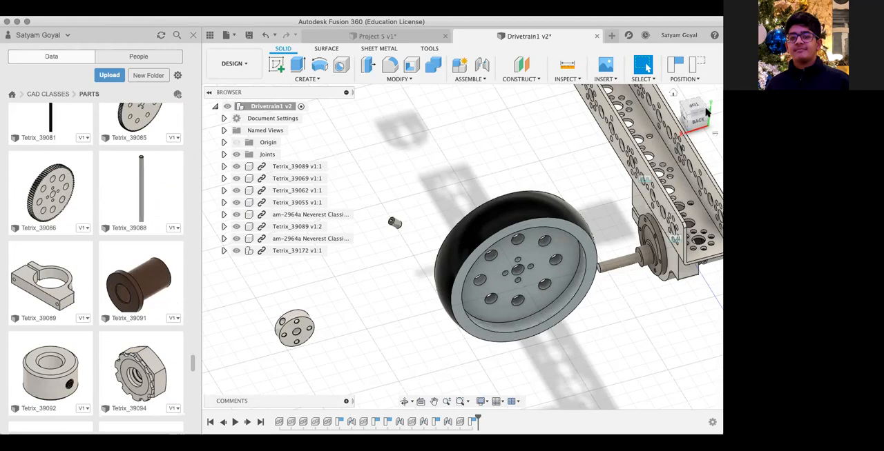
Step: Examine the underside of the channel and the mounted motor farther from the wheel
drag(688, 117, 603, 241)
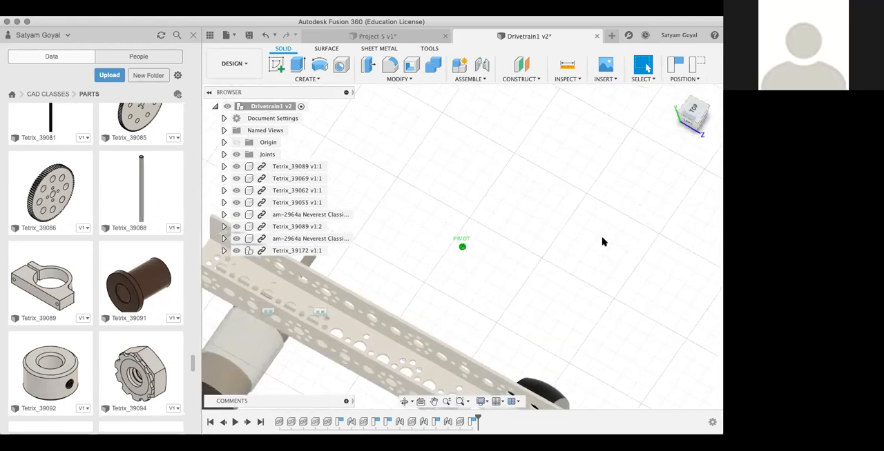
middle_drag(584, 281, 552, 85)
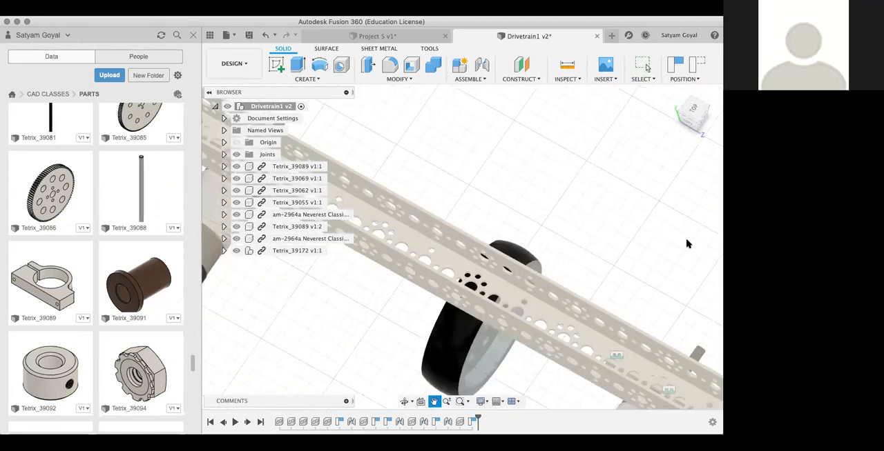
middle_drag(686, 242, 600, 157)
drag(693, 117, 565, 119)
middle_drag(500, 201, 539, 350)
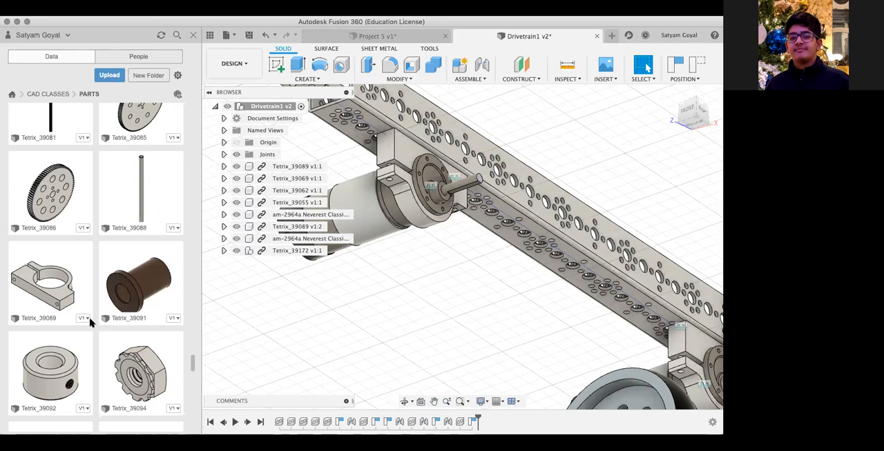
Step: Delete the joint that holds the motor farther from the wheel in its Tetrix_39089 clamp
scroll(90, 322, down, 5)
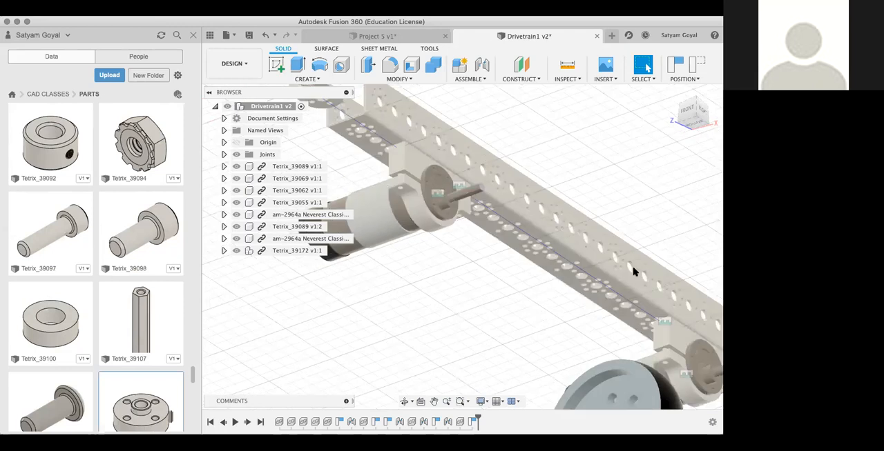
mouse_move(697, 109)
mouse_down()
mouse_move(671, 120)
mouse_move(693, 106)
mouse_up()
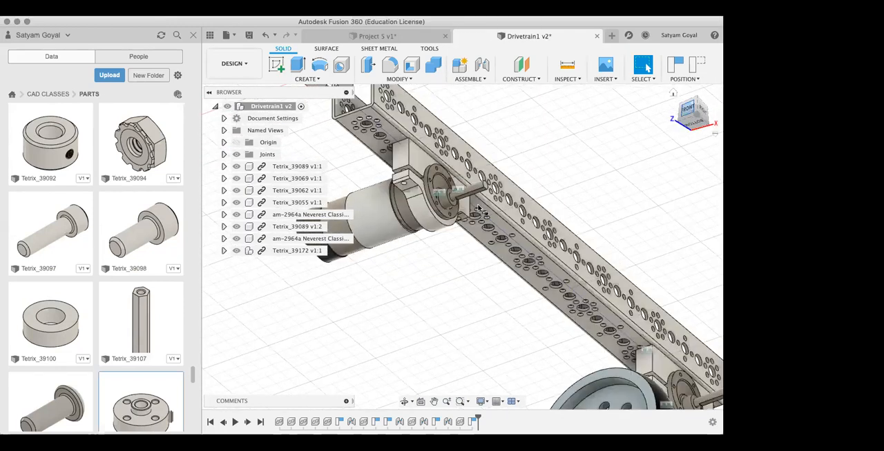
click(437, 195)
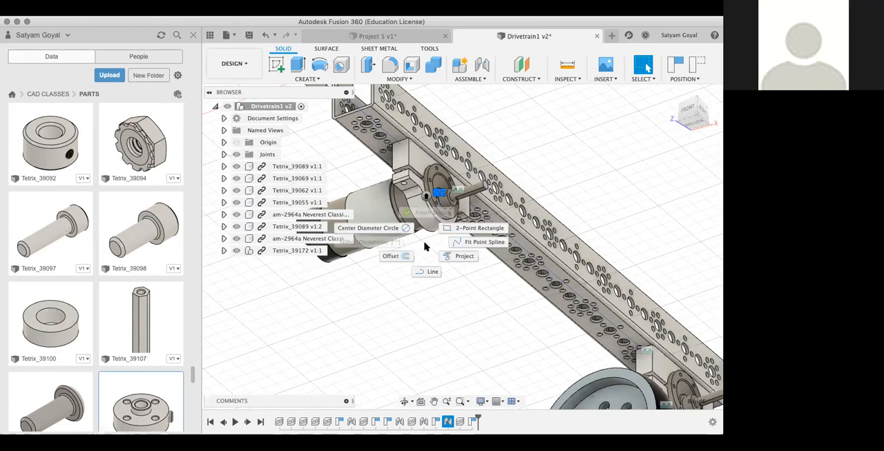
right_click(438, 194)
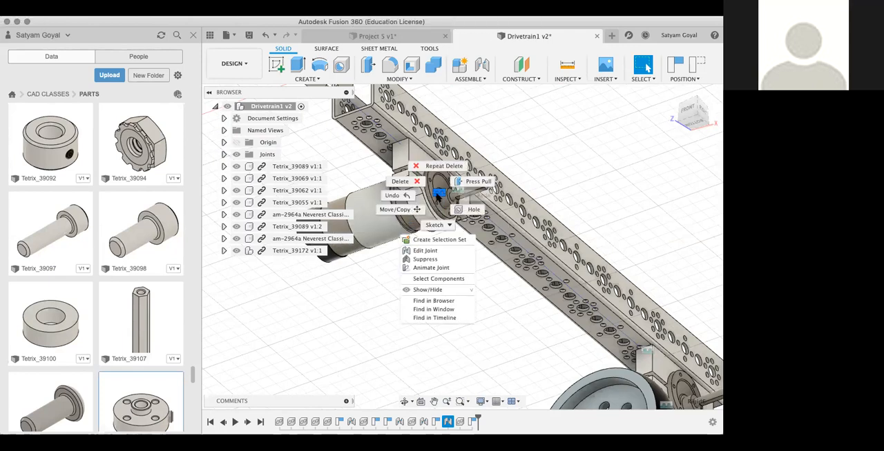
click(418, 187)
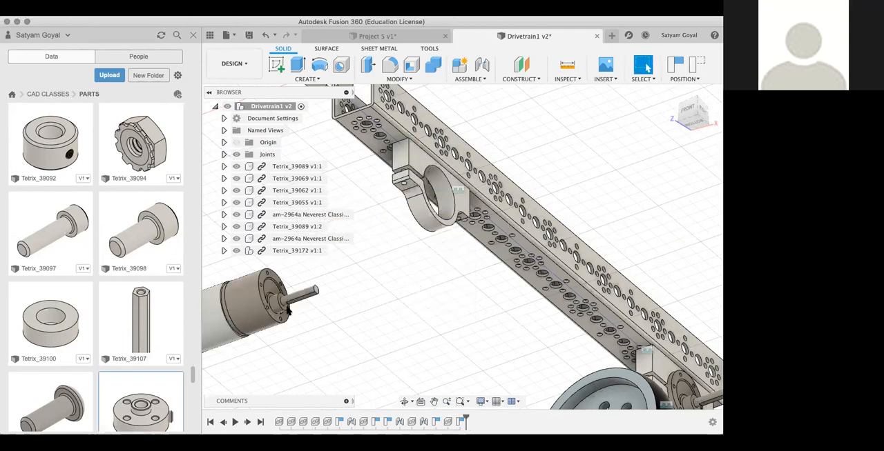
Step: Capture the components' moved position and join the loose Neverest motor's gearbox body to the centre of the empty Tetrix_39089 clamp ring
key(j)
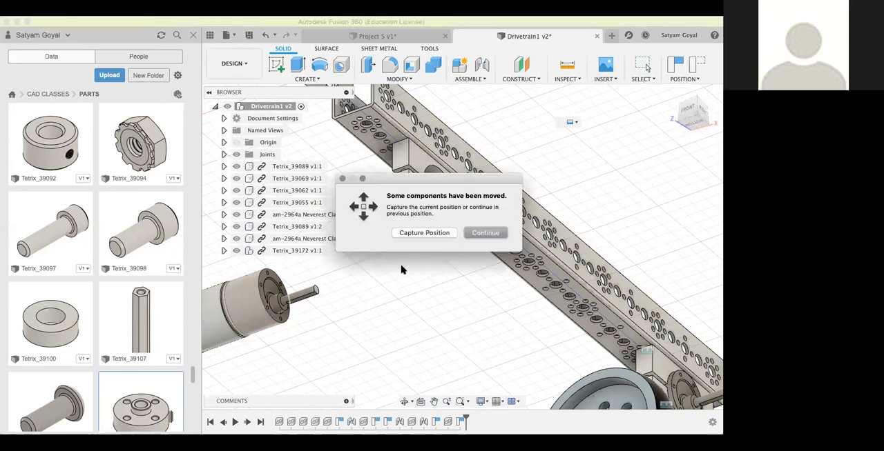
click(415, 233)
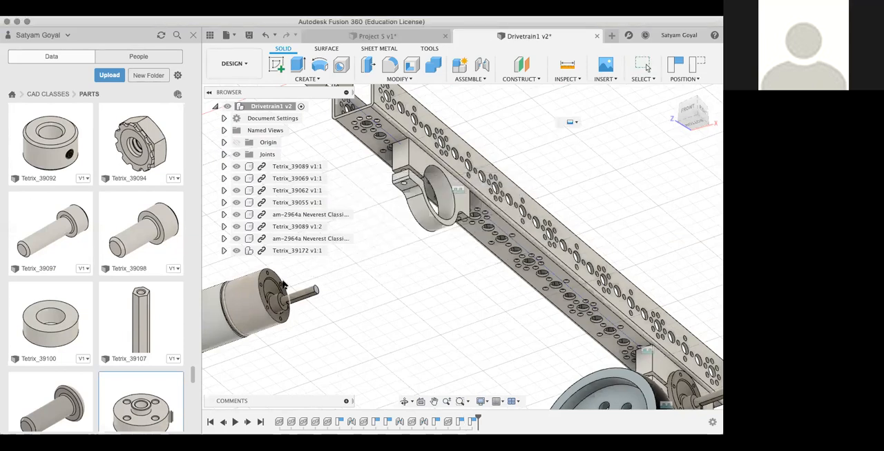
click(251, 298)
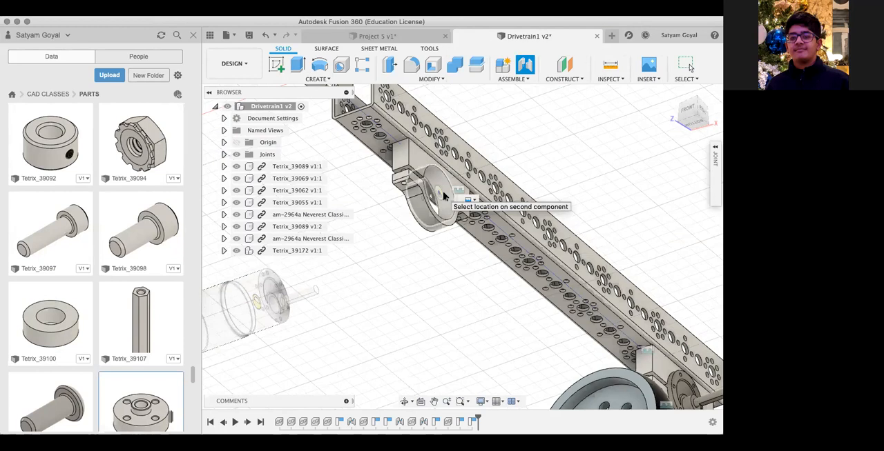
click(444, 198)
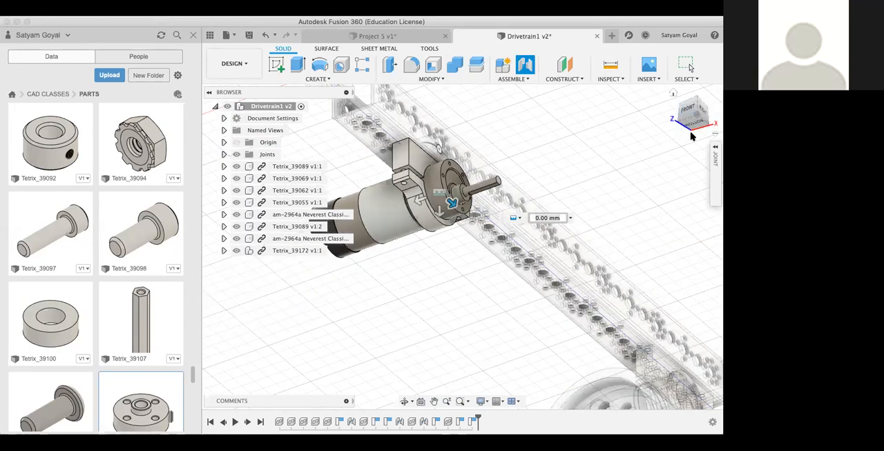
click(714, 153)
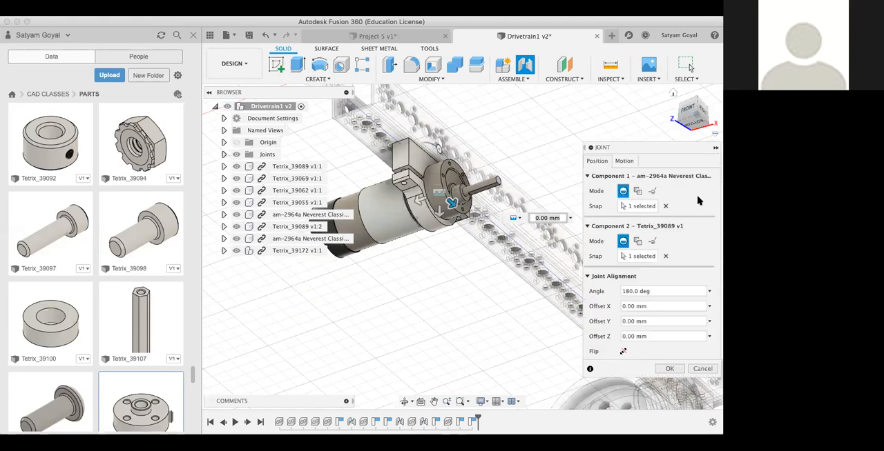
click(623, 353)
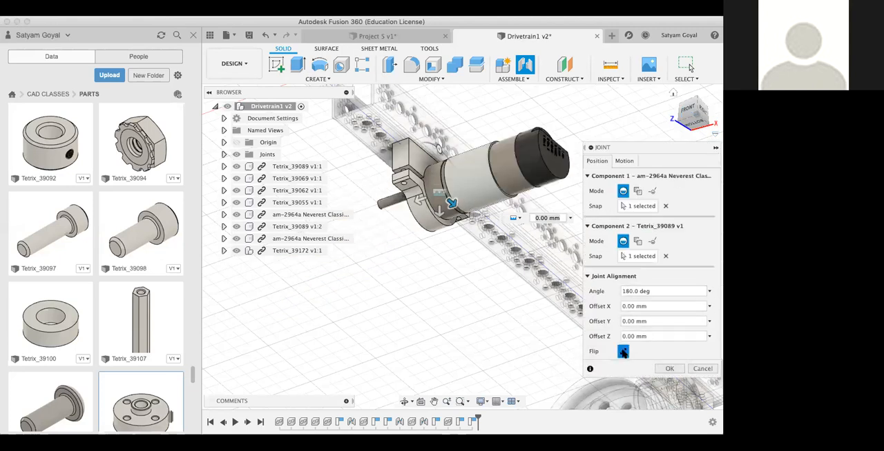
click(623, 353)
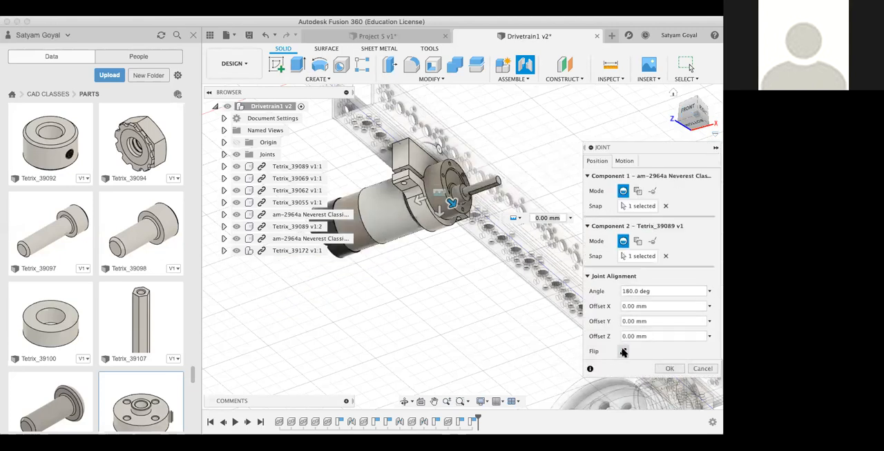
click(669, 369)
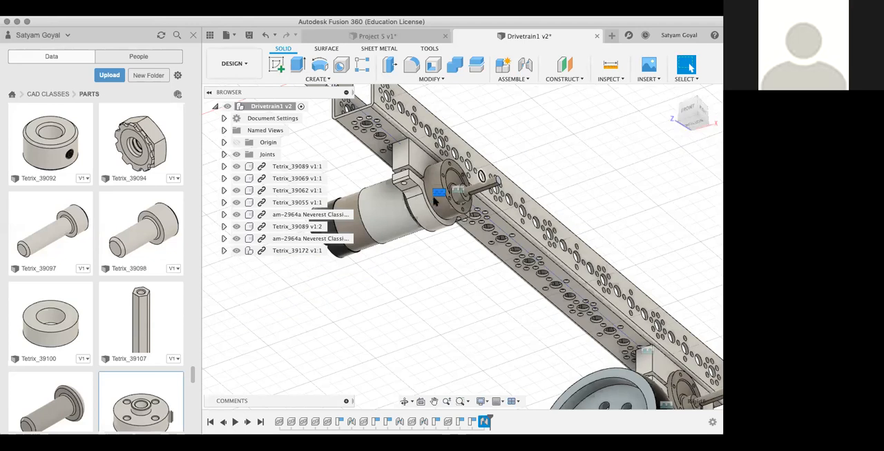
Step: Edit the new motor-to-clamp joint to give it a Z offset of 10 mm, leaving its flip direction as it was
right_click(436, 196)
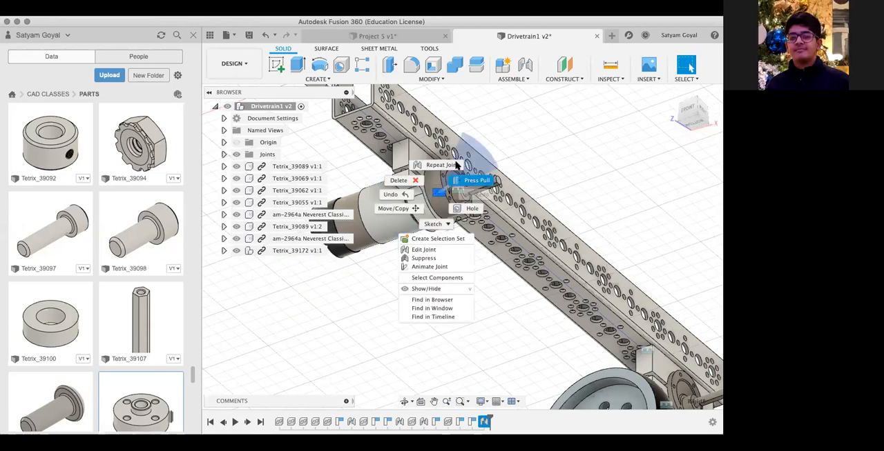
click(428, 251)
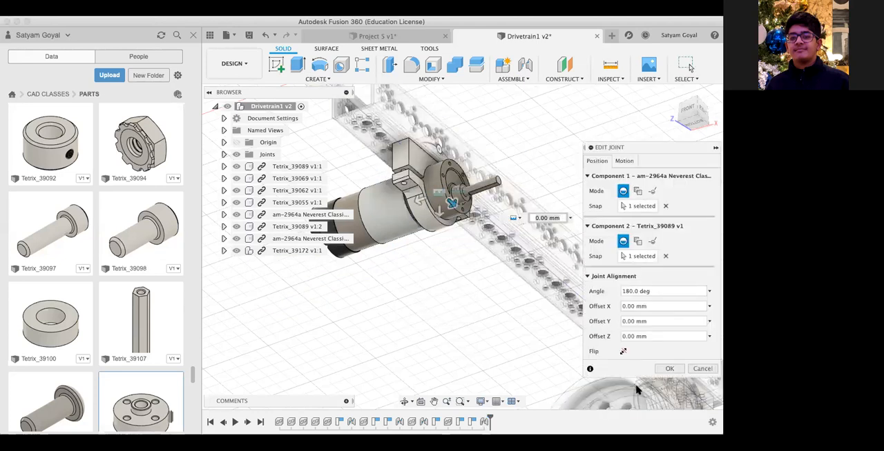
click(622, 353)
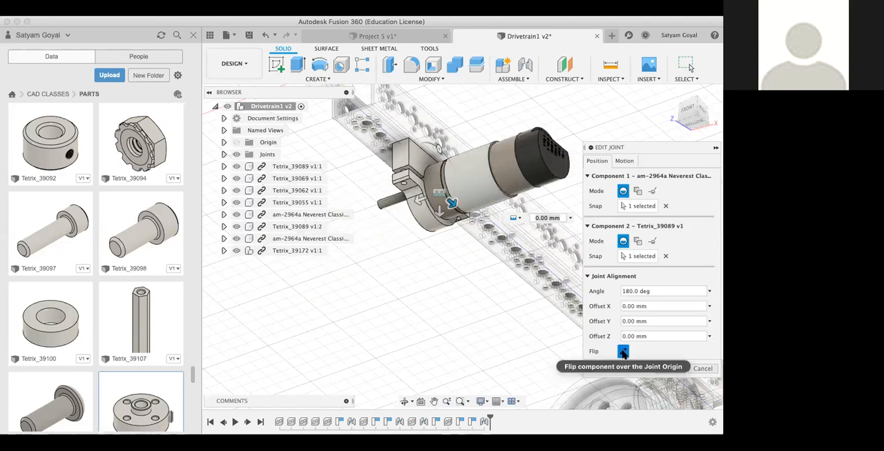
click(622, 353)
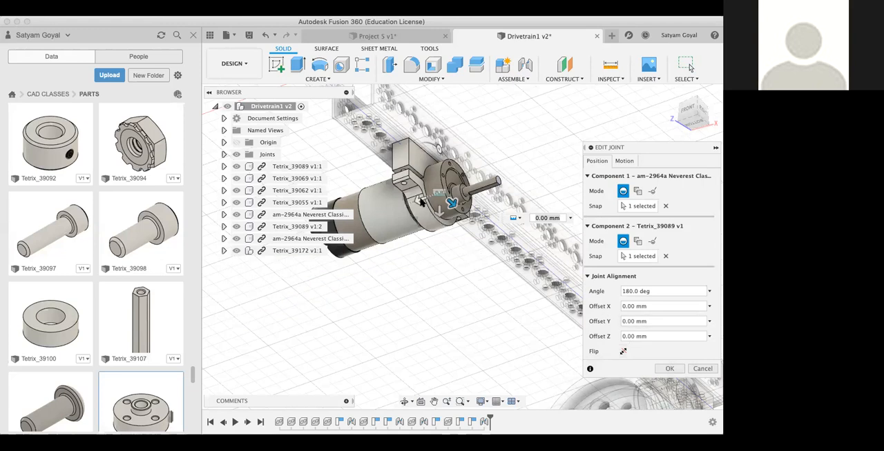
drag(418, 200, 485, 208)
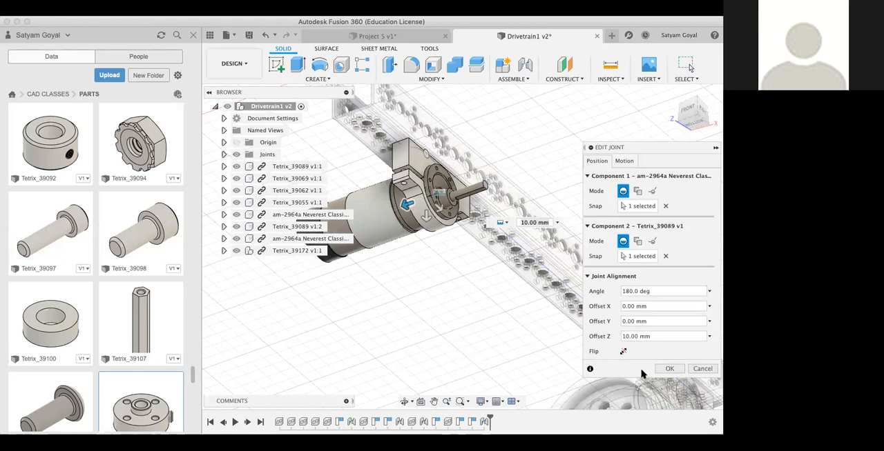
click(667, 369)
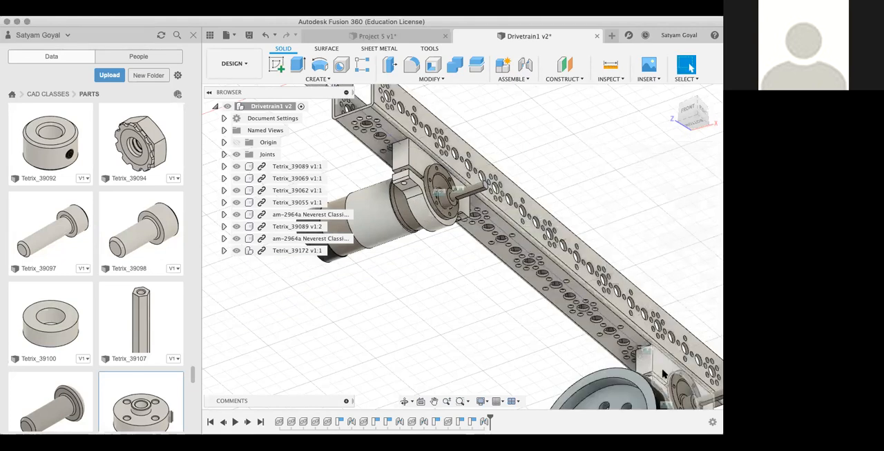
Step: Start a joint with the centre hole of the Tetrix_39172 collar as the first component
drag(702, 111, 604, 165)
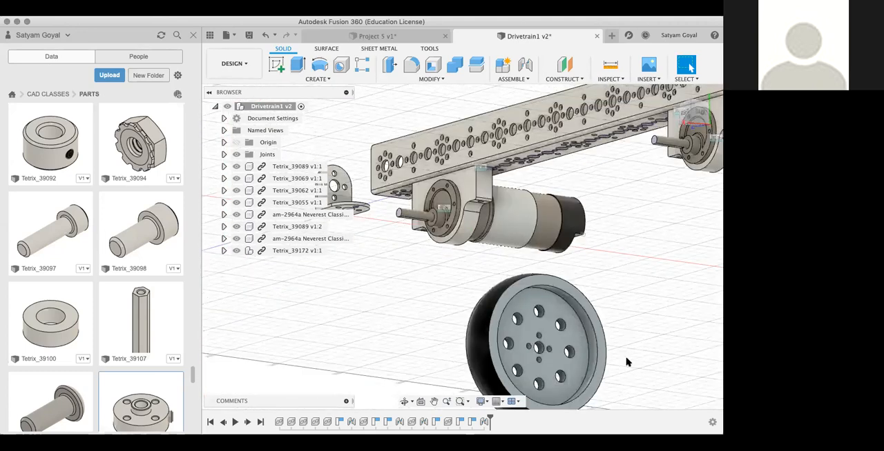
scroll(626, 361, down, 5)
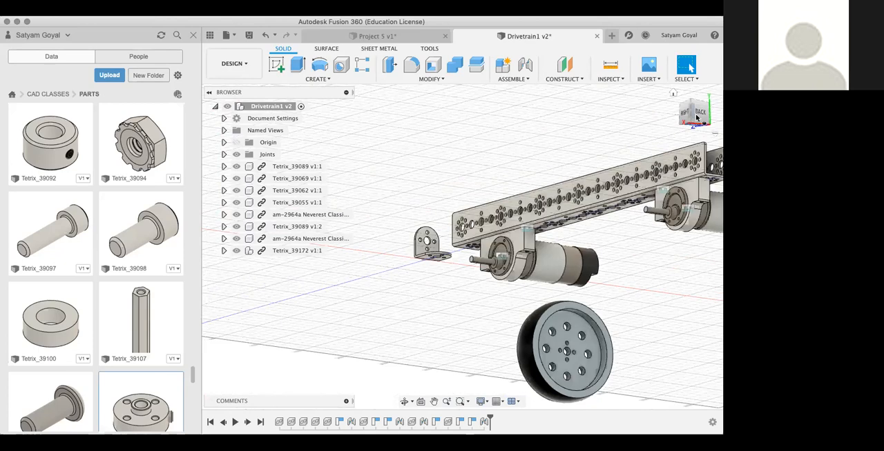
drag(697, 112, 474, 305)
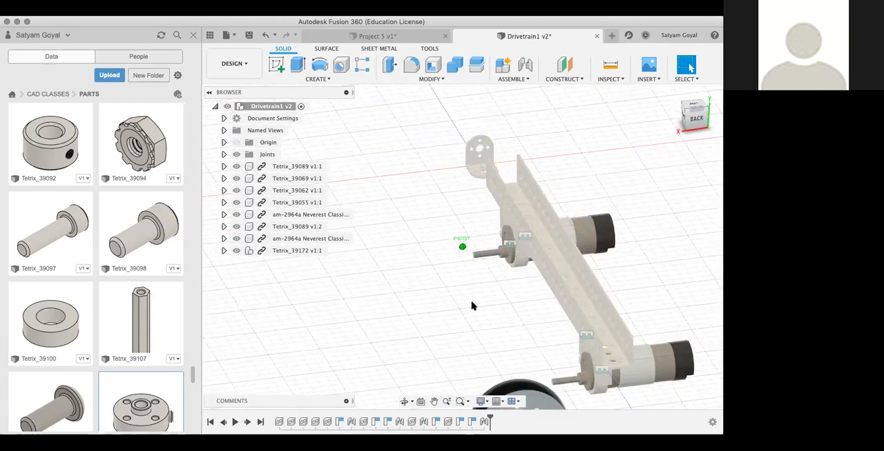
middle_drag(475, 305, 503, 232)
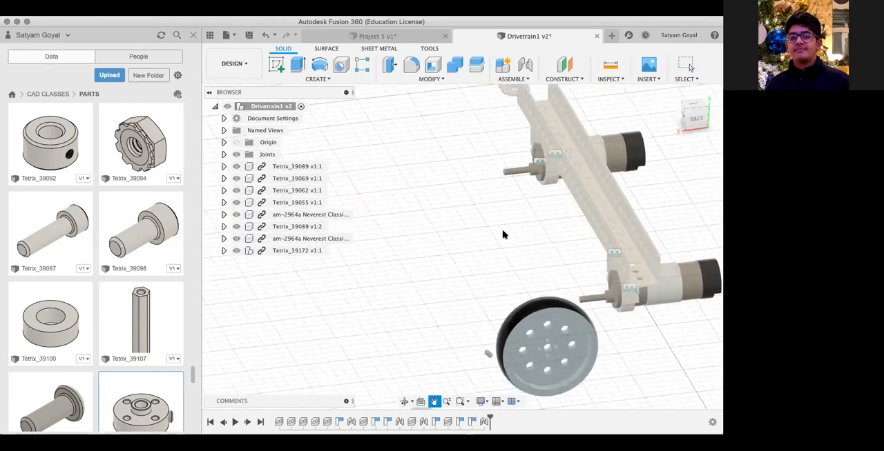
scroll(489, 349, up, 3)
middle_drag(488, 350, 509, 233)
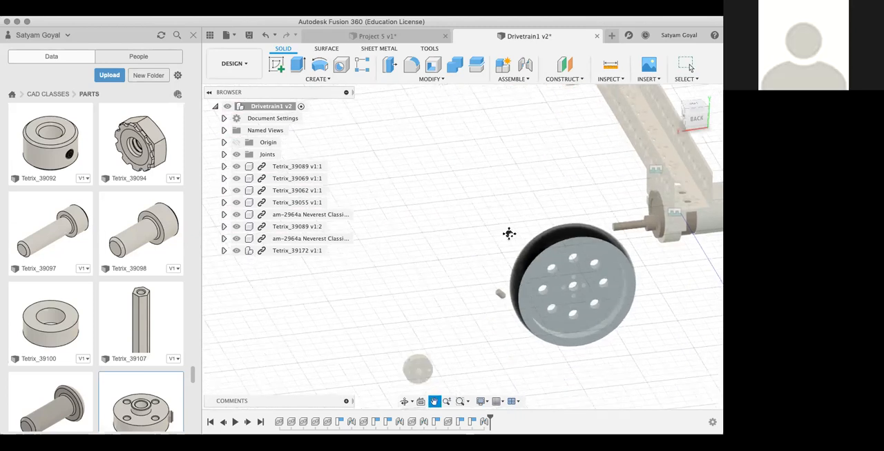
scroll(440, 319, up, 5)
scroll(440, 319, up, 3)
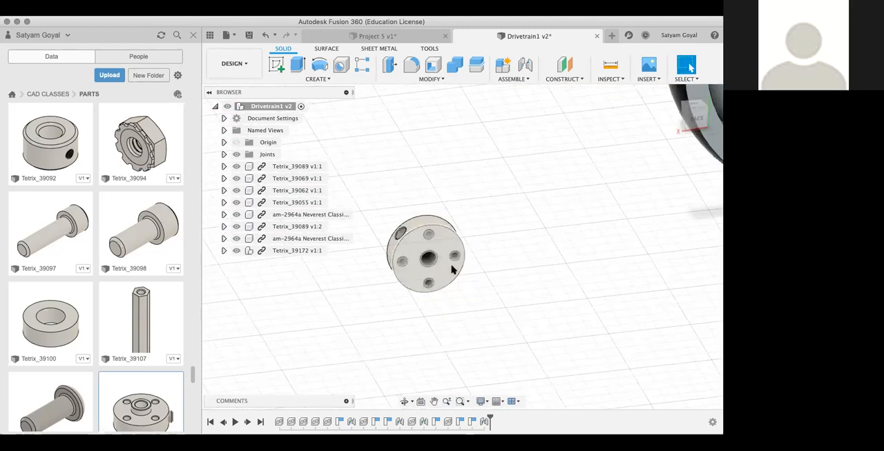
scroll(422, 272, up, 2)
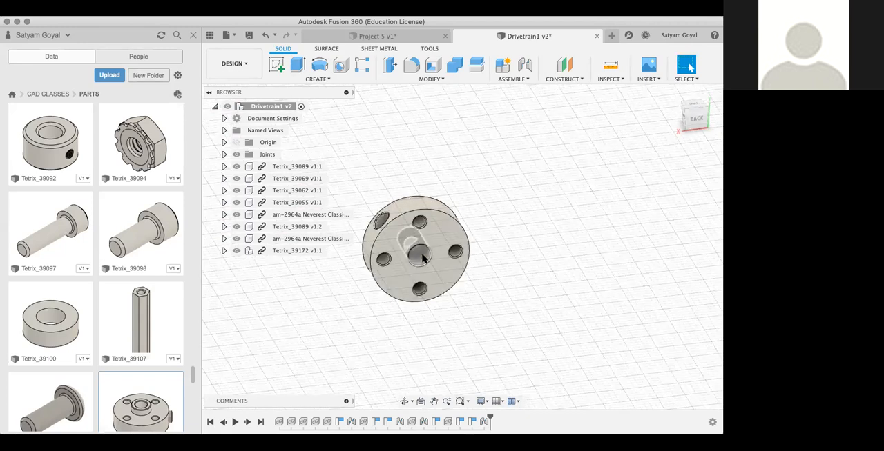
key(j)
click(424, 258)
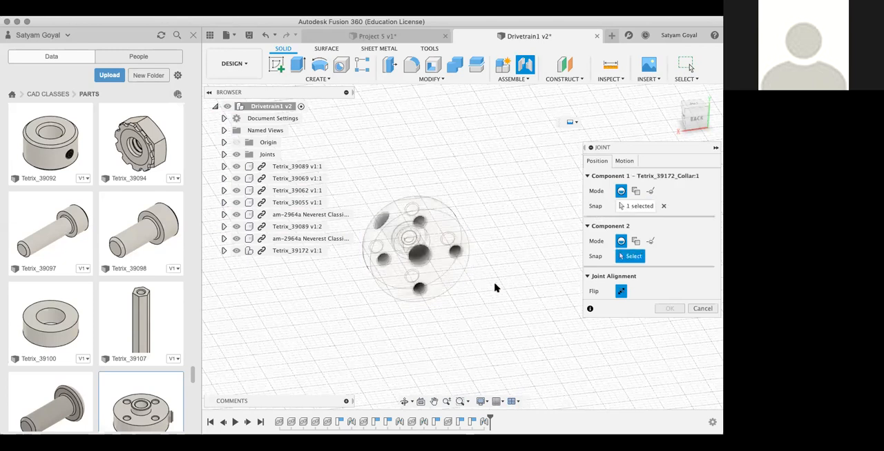
Step: Join the Tetrix_39172 collar to the shaft of the motor nearer the wheel with a Z offset of 10 mm
scroll(503, 279, down, 3)
scroll(505, 275, down, 1)
middle_drag(506, 277, 302, 326)
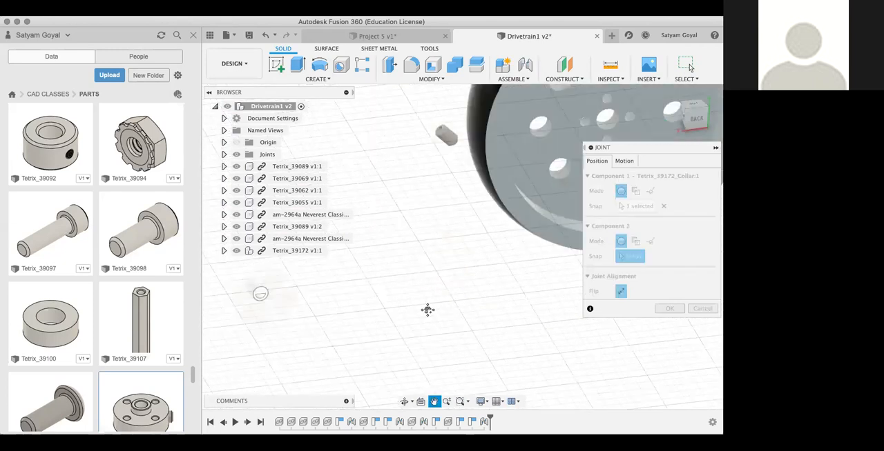
scroll(436, 310, down, 1)
scroll(436, 310, down, 2)
middle_drag(515, 297, 406, 361)
scroll(504, 207, up, 4)
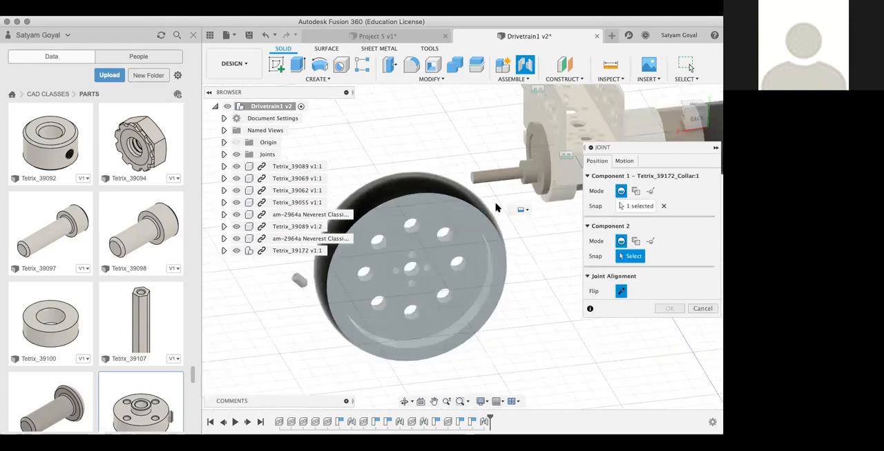
click(495, 167)
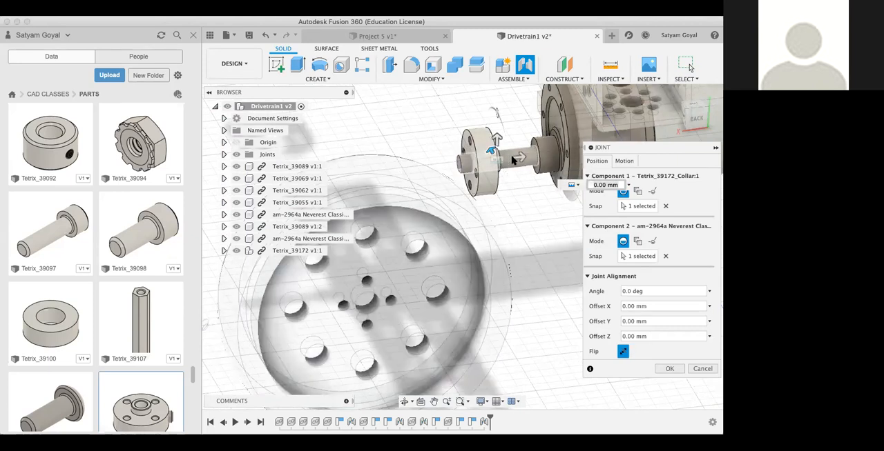
drag(514, 161, 544, 160)
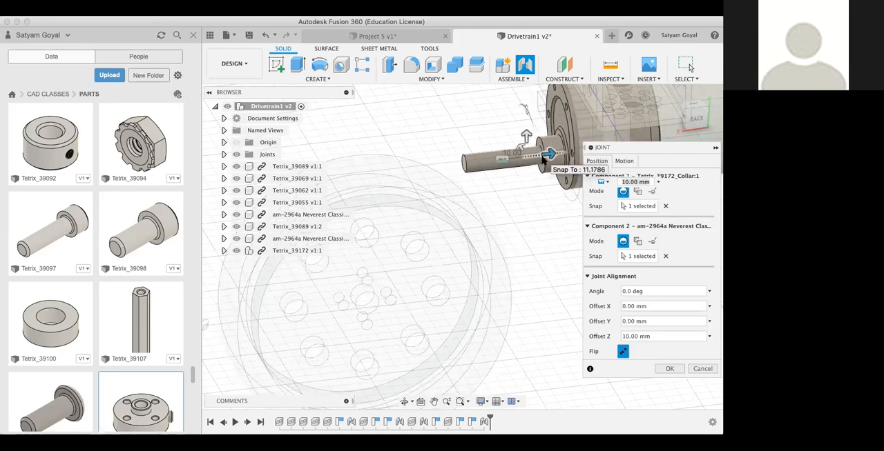
key(Return)
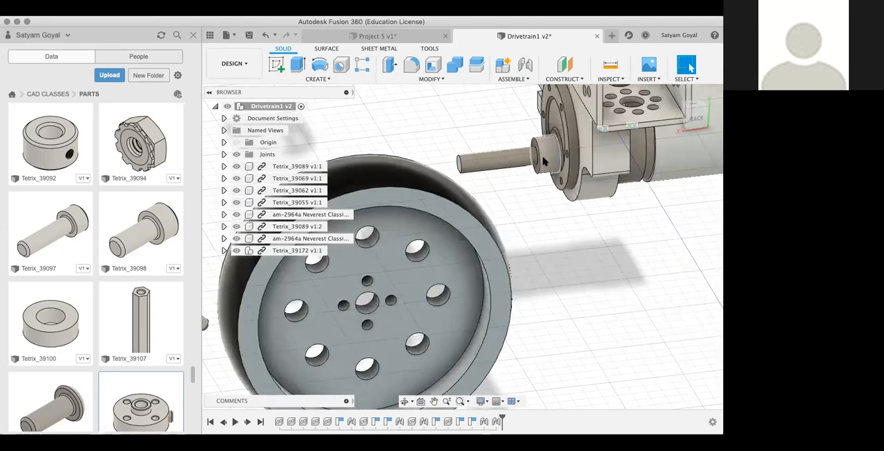
Step: Undo the last collar-to-shaft joint and start a new joint from the centre hole of the Tetrix_39172 collar
scroll(478, 318, down, 5)
scroll(304, 359, up, 4)
scroll(304, 359, down, 3)
scroll(303, 359, down, 3)
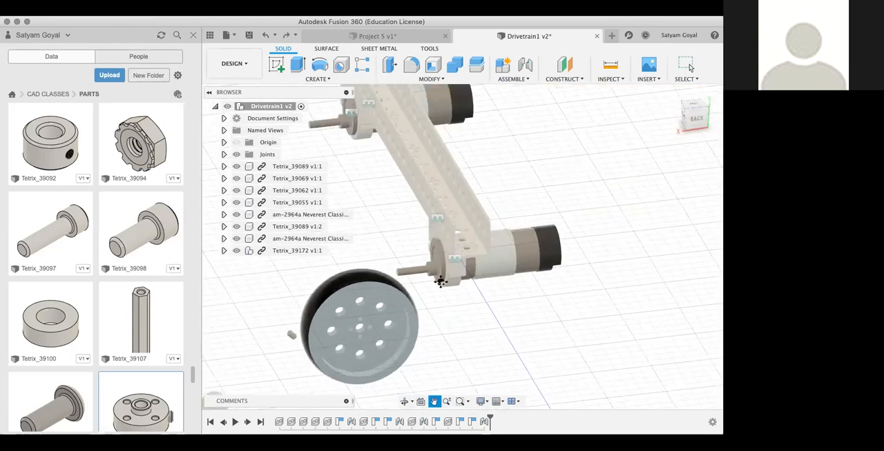
scroll(438, 276, up, 5)
scroll(452, 298, up, 3)
key(j)
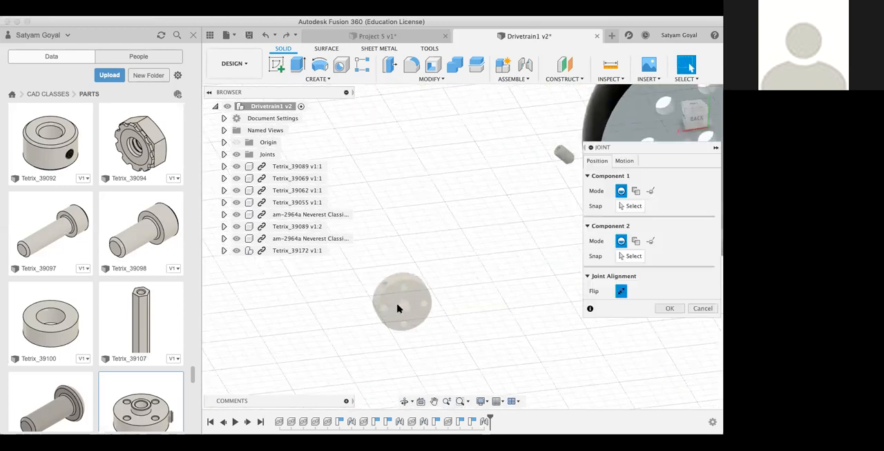
scroll(400, 309, up, 4)
click(413, 306)
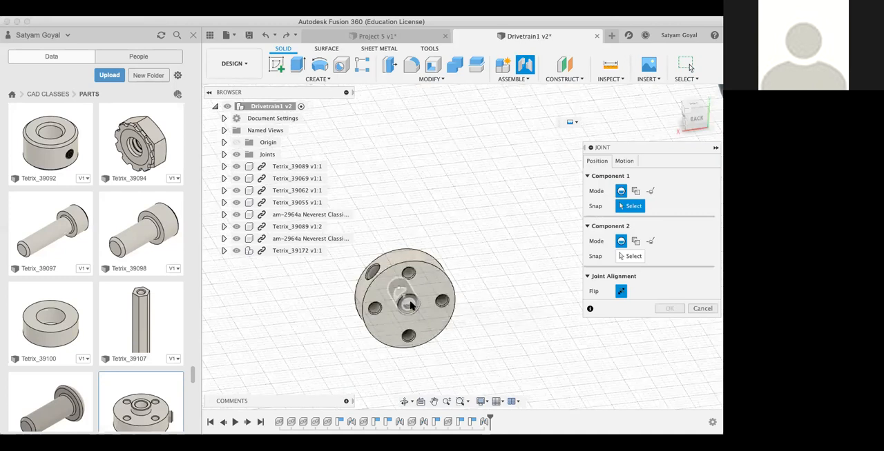
Step: Join the Tetrix_39172 collar to the middle of the shaft of the motor nearer the wheel, keeping all offsets at 0.00 mm
scroll(488, 306, down, 3)
middle_drag(488, 306, 287, 346)
scroll(511, 281, down, 1)
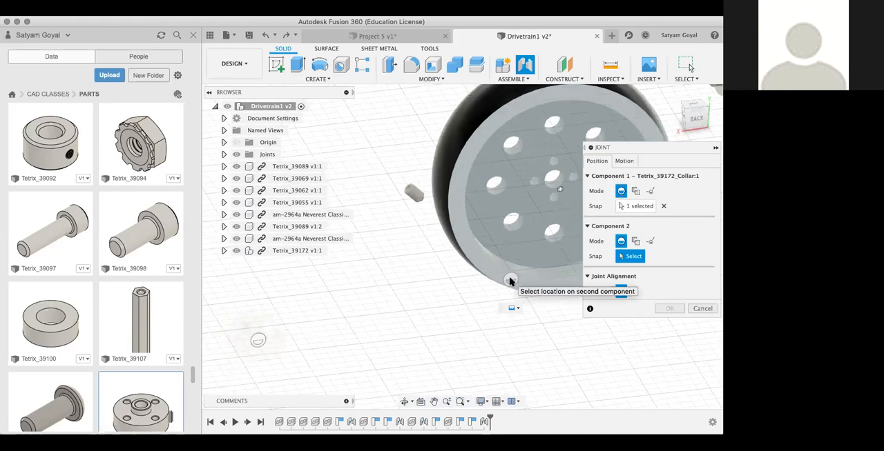
scroll(511, 282, down, 3)
scroll(546, 317, down, 1)
middle_drag(546, 317, 403, 356)
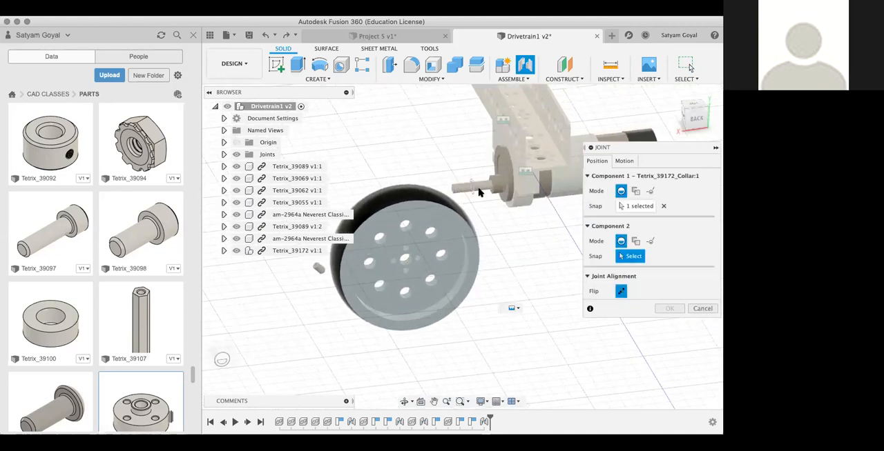
scroll(479, 191, up, 2)
scroll(479, 191, up, 3)
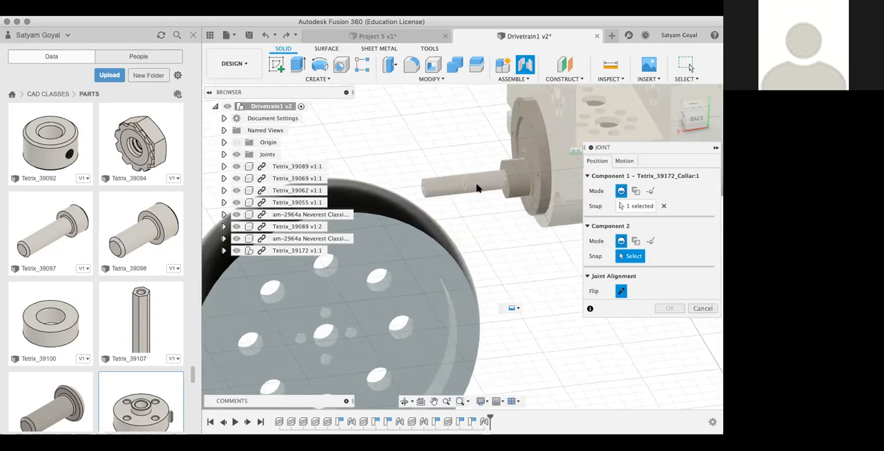
click(476, 188)
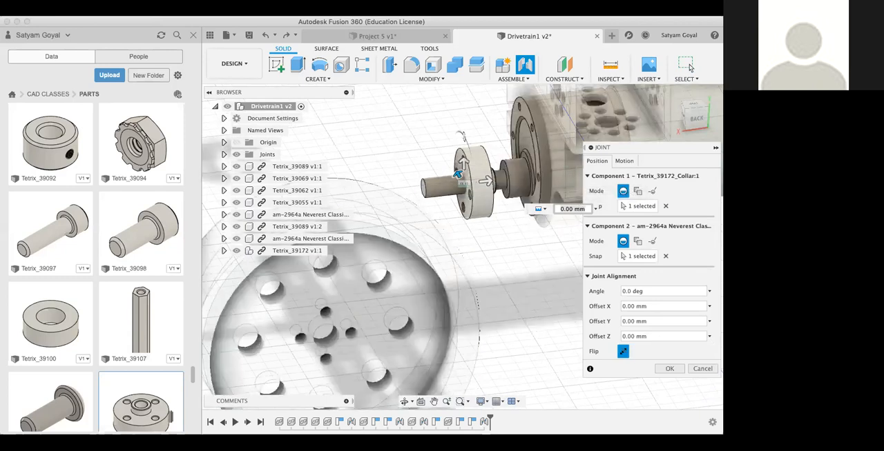
click(690, 67)
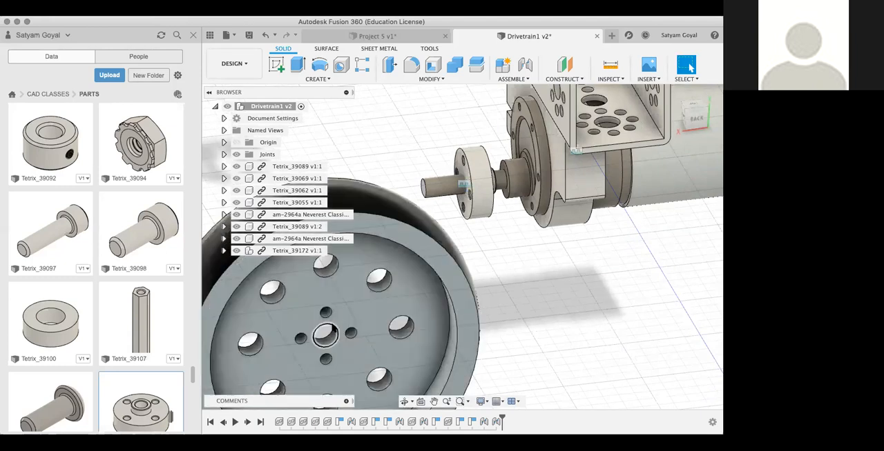
Step: Join the centre hole of the Tetrix_39055 wheel to the motor shaft at the collar, with all offsets at 0.00 mm
key(j)
click(334, 332)
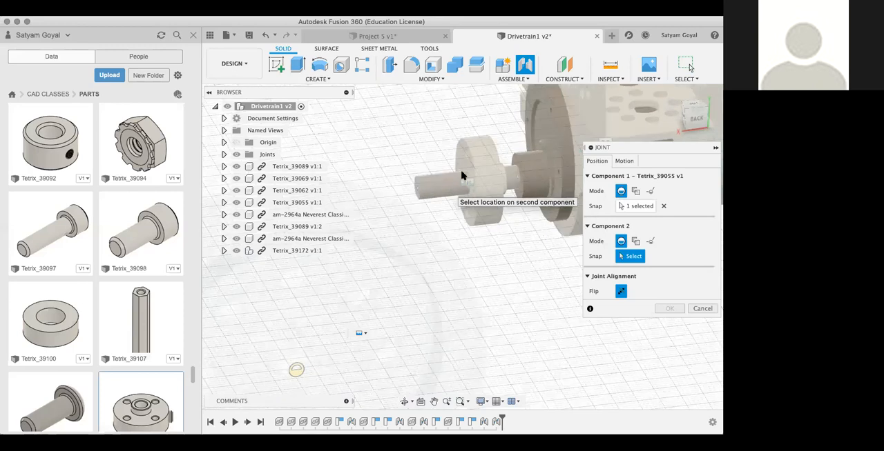
scroll(466, 176, up, 3)
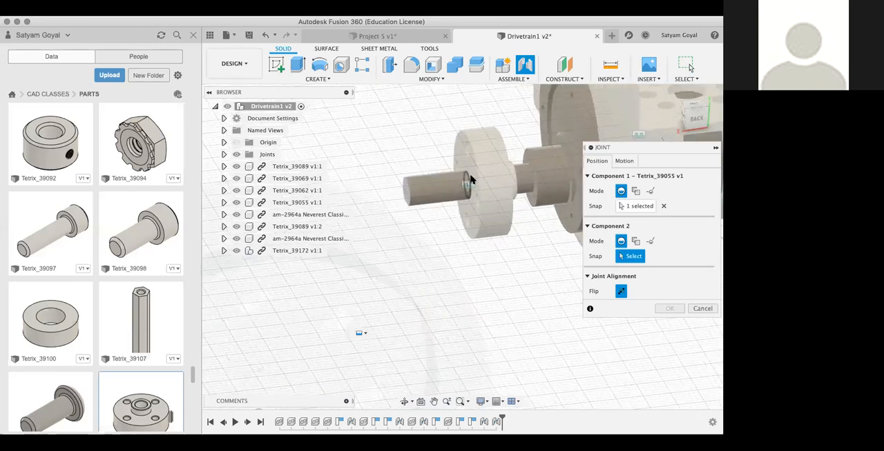
scroll(470, 180, up, 3)
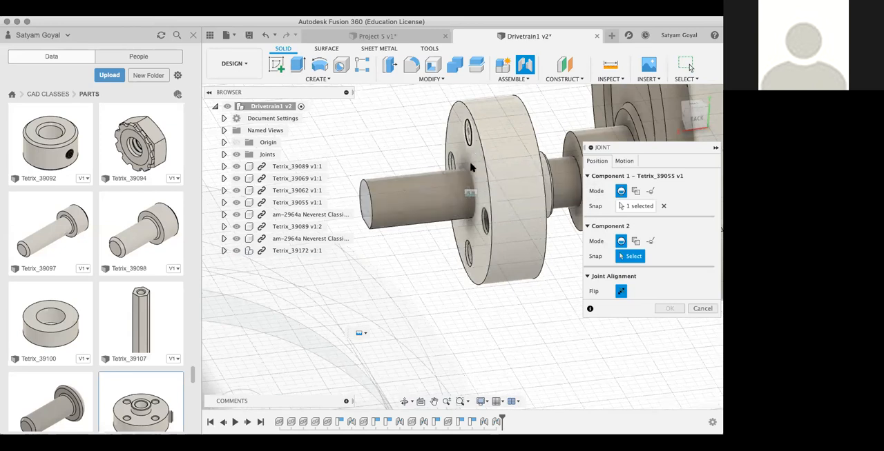
click(468, 178)
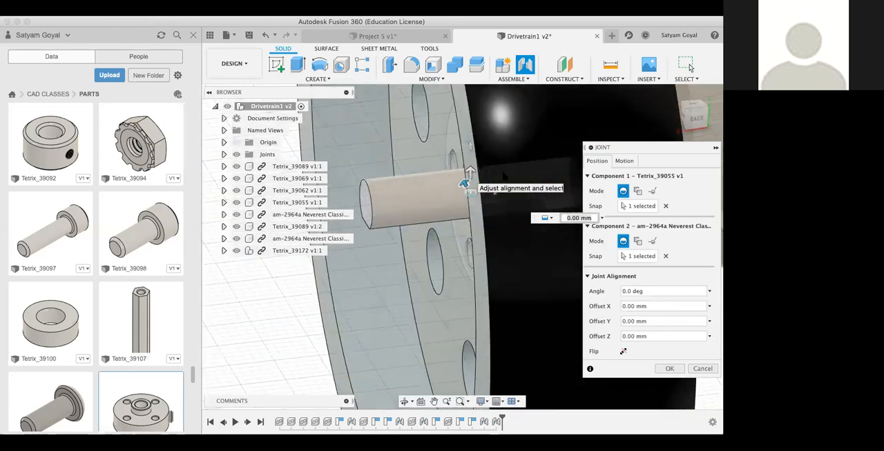
drag(691, 113, 678, 122)
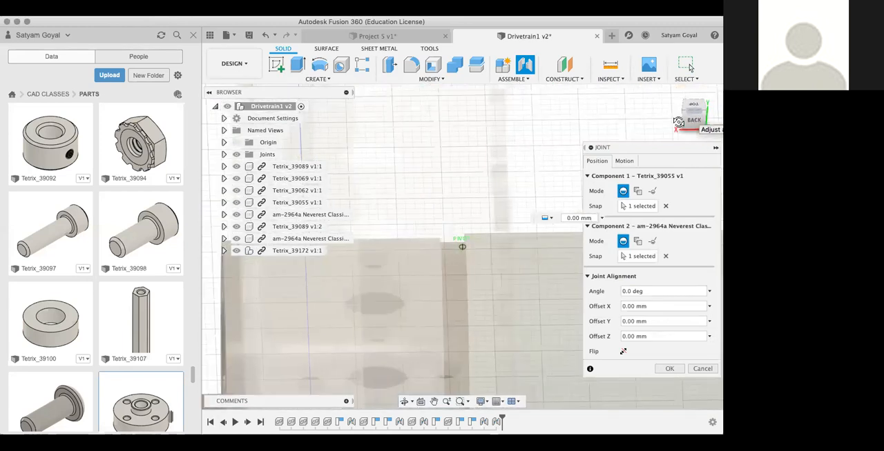
scroll(534, 201, down, 5)
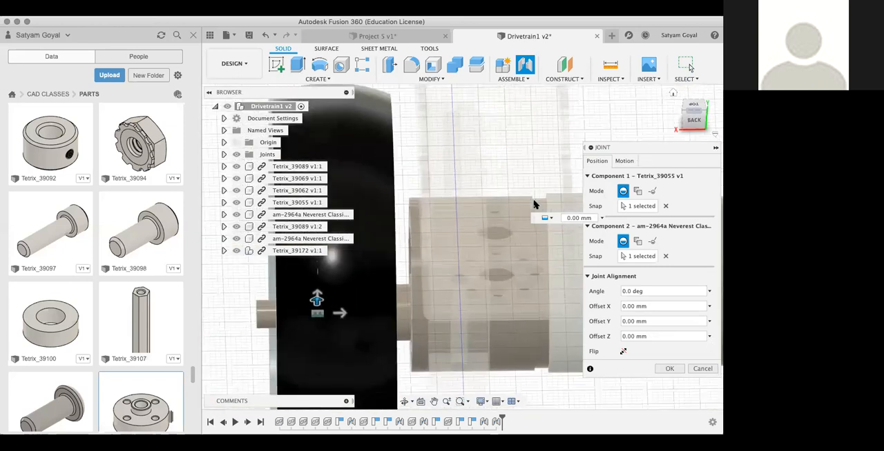
scroll(535, 200, down, 5)
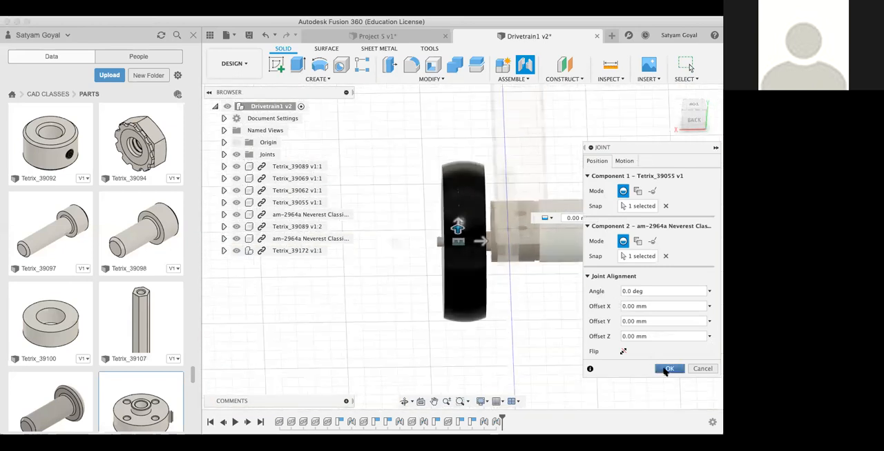
click(667, 370)
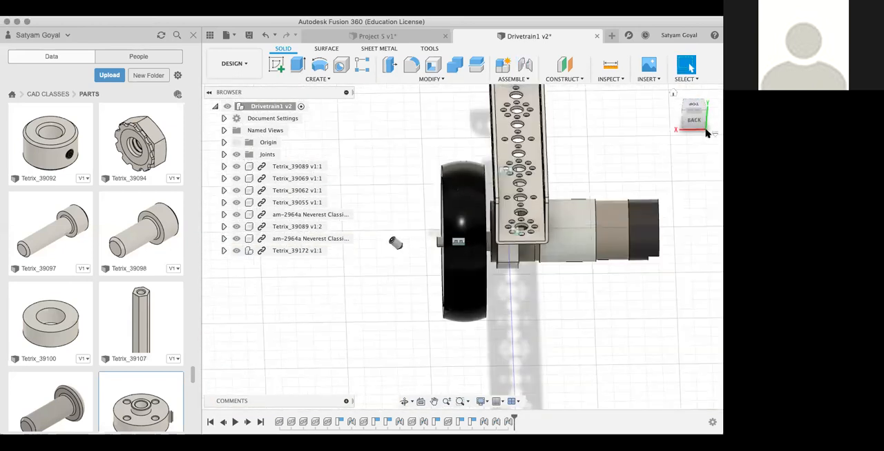
Step: Move the loose L-shaped bracket up to the end of the channel by the motor without a wheel
drag(538, 165, 561, 174)
drag(687, 128, 638, 129)
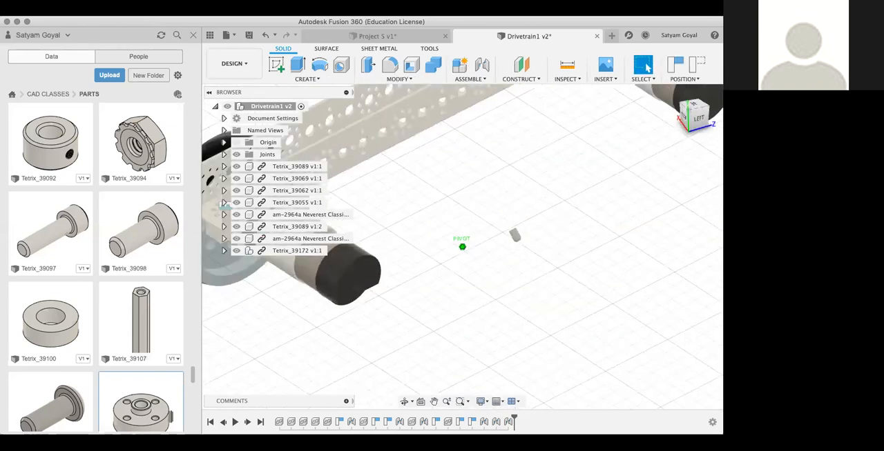
shift+middle_drag(514, 235, 483, 232)
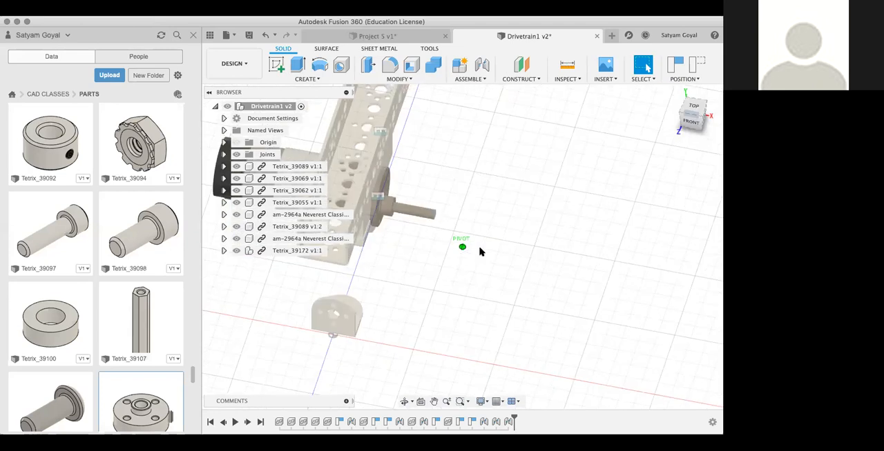
scroll(482, 252, down, 10)
scroll(481, 252, up, 5)
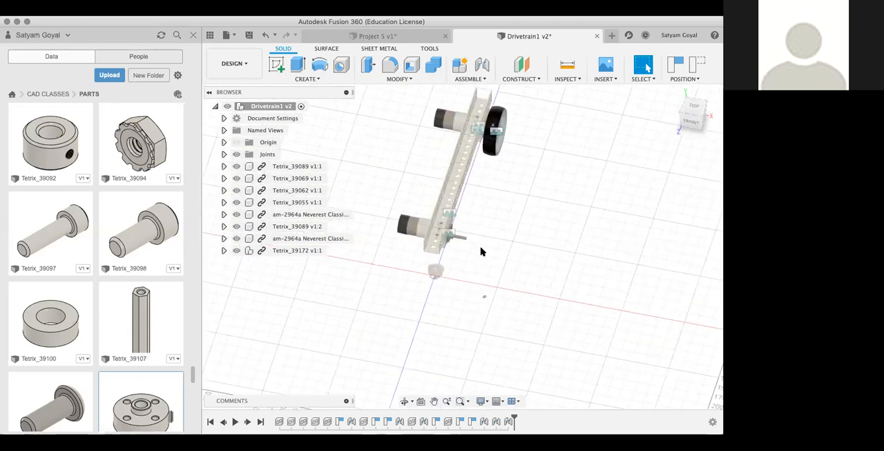
scroll(462, 265, up, 3)
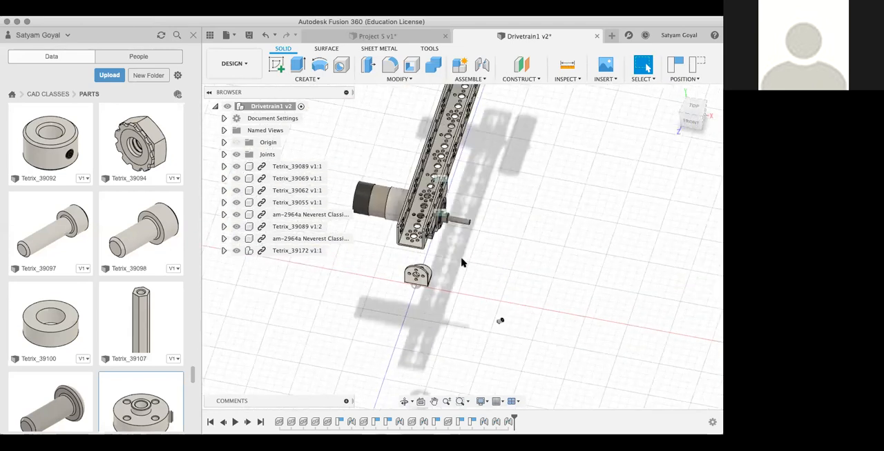
middle_drag(464, 253, 519, 337)
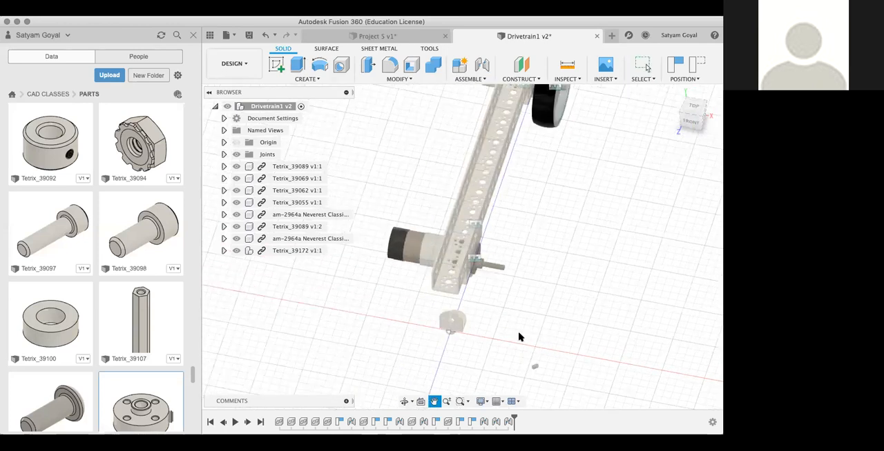
drag(463, 355, 456, 323)
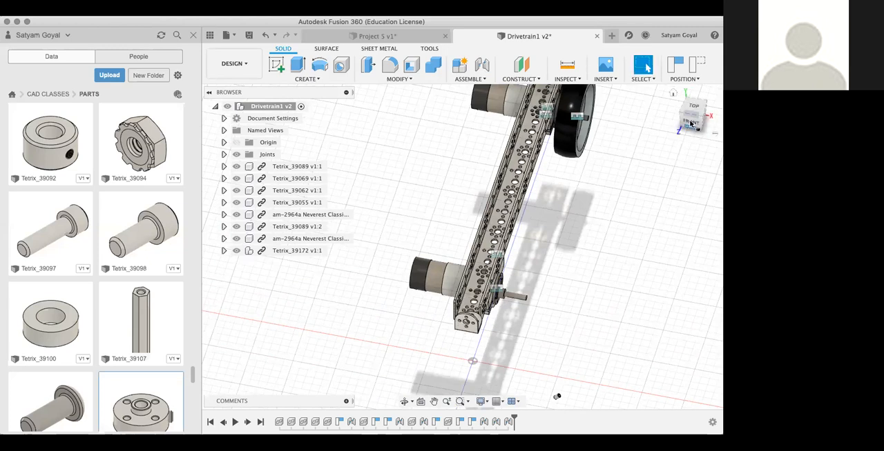
Step: Move the loose L-shaped bracket into the open space beside the channel, on the side of the motor bodies
drag(691, 124, 680, 128)
shift+middle_drag(414, 393, 598, 347)
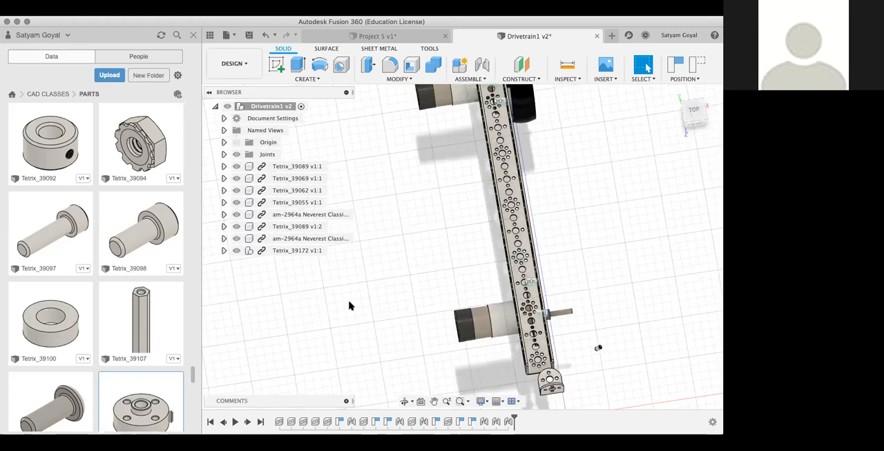
drag(545, 381, 373, 202)
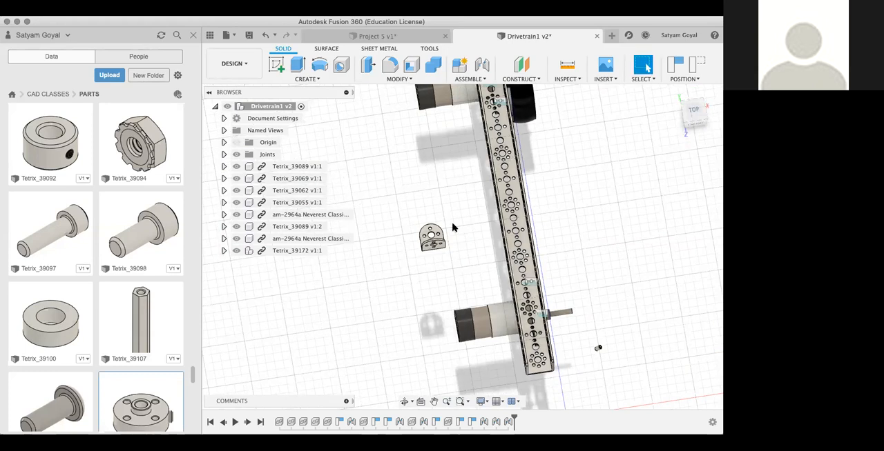
drag(431, 239, 449, 214)
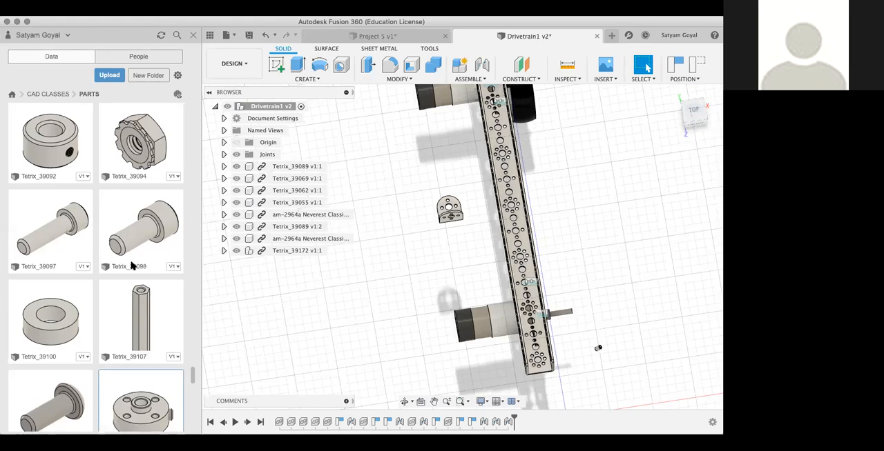
Step: Identify the wheel's component in the assembly and show the details of Tetrix_39055 in the PARTS folder
scroll(131, 266, down, 10)
scroll(131, 266, up, 10)
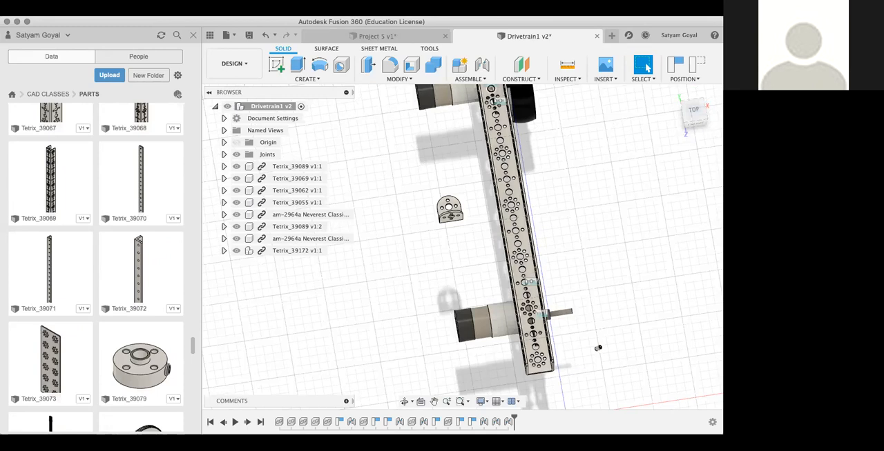
click(525, 91)
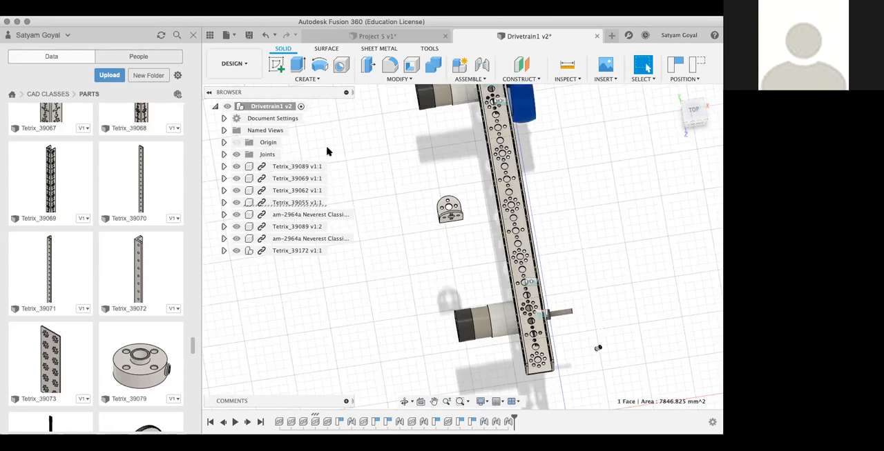
click(223, 202)
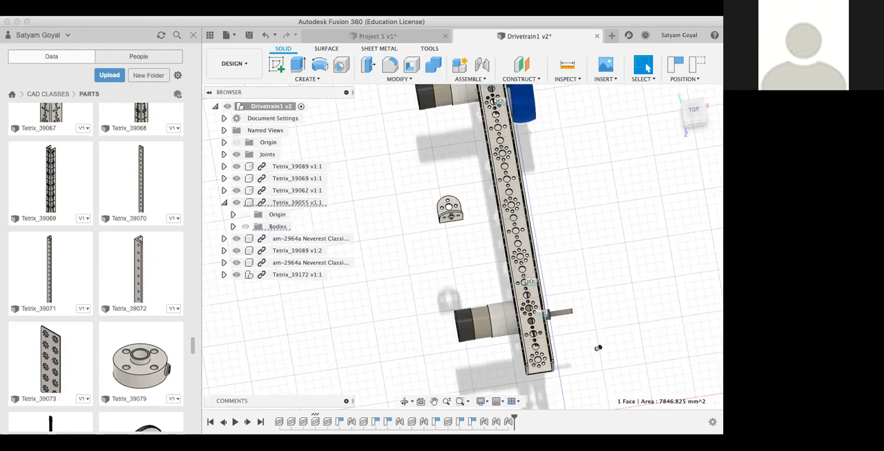
scroll(59, 269, up, 5)
click(85, 231)
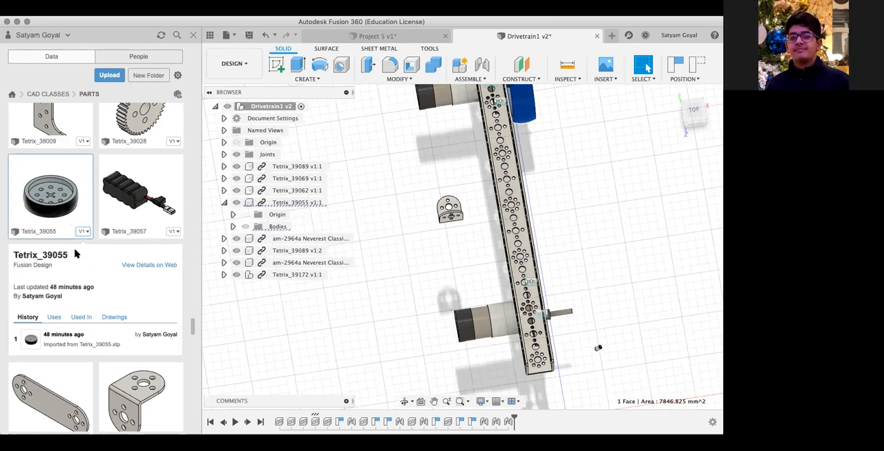
Step: Switch to the Project 5 design and delete Sketch5, which holds the projected hole pattern on the dark plate
click(377, 37)
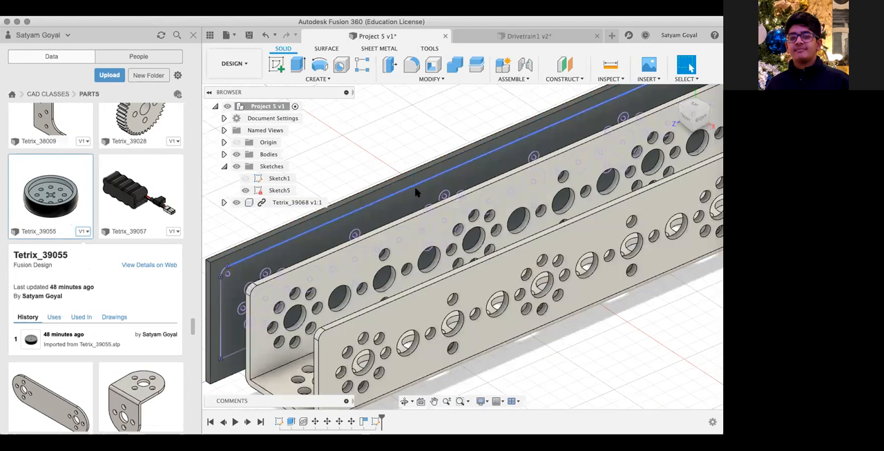
click(416, 195)
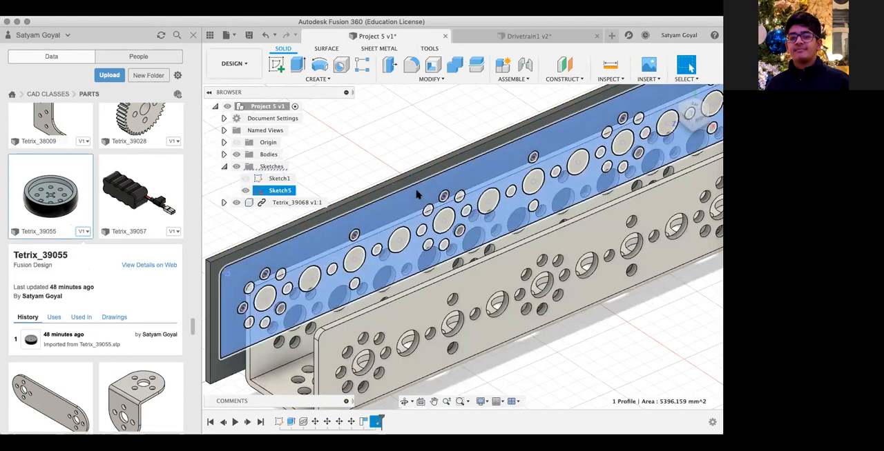
right_click(416, 194)
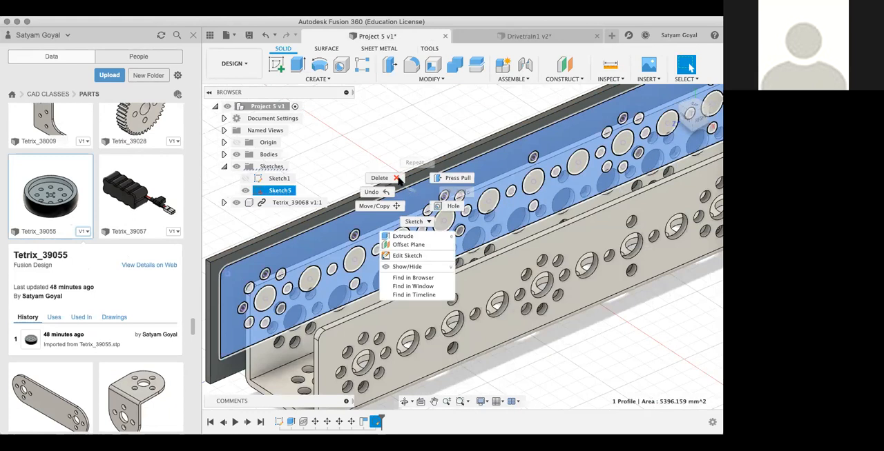
click(399, 179)
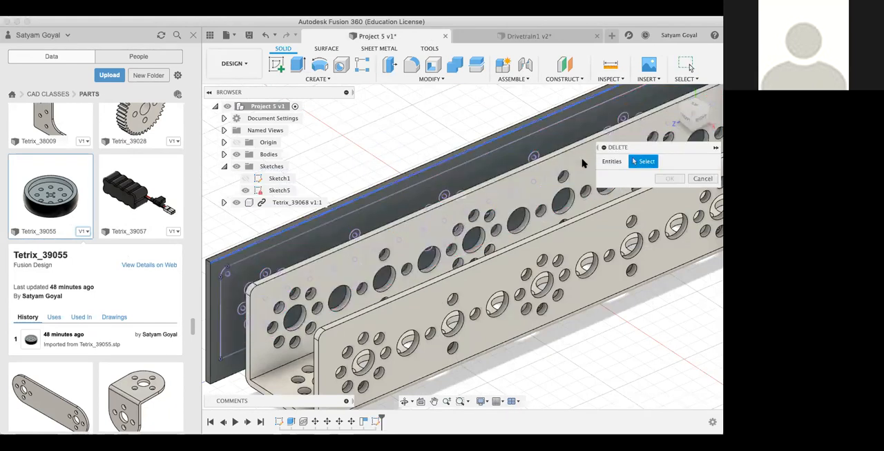
click(703, 178)
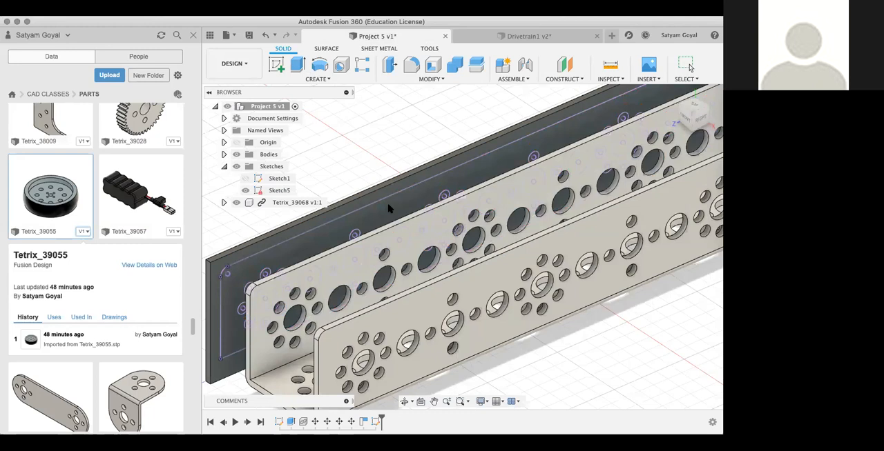
click(272, 192)
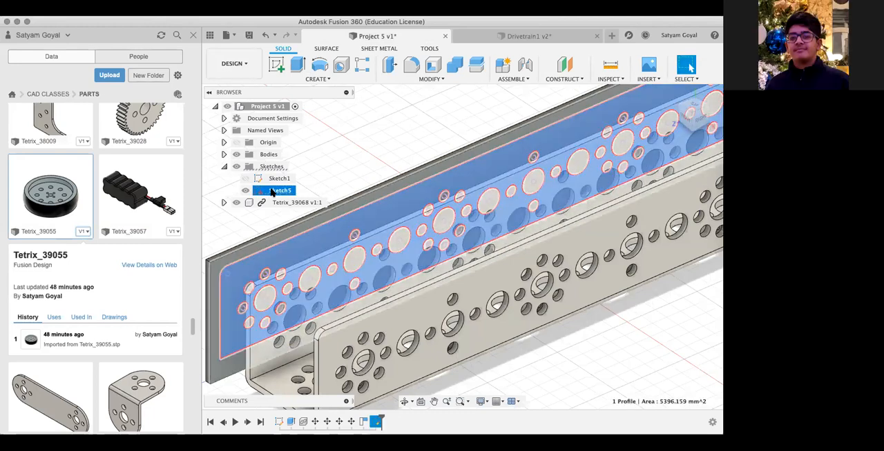
right_click(272, 193)
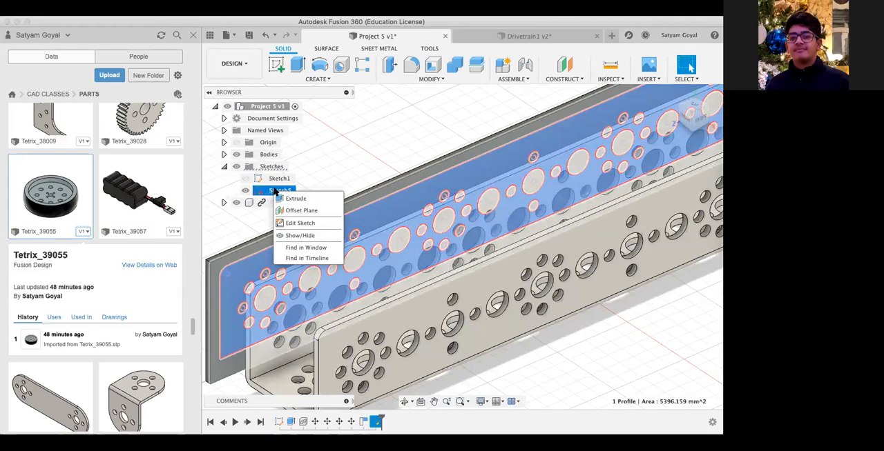
right_click(266, 190)
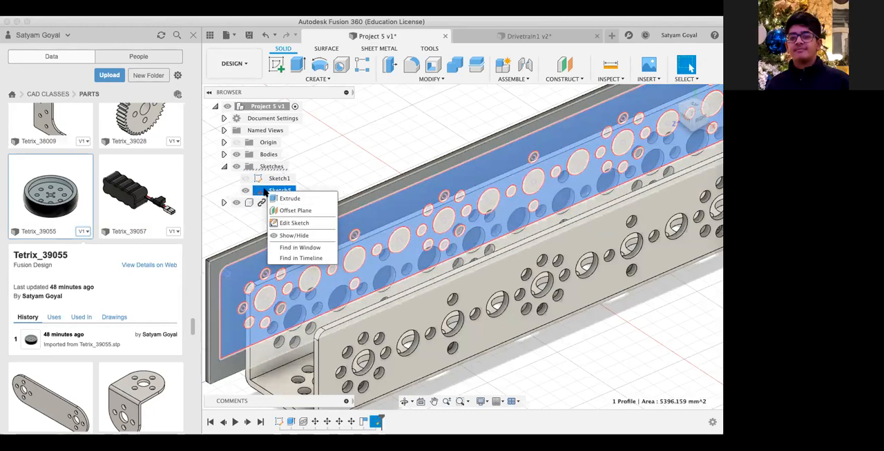
click(216, 229)
click(240, 218)
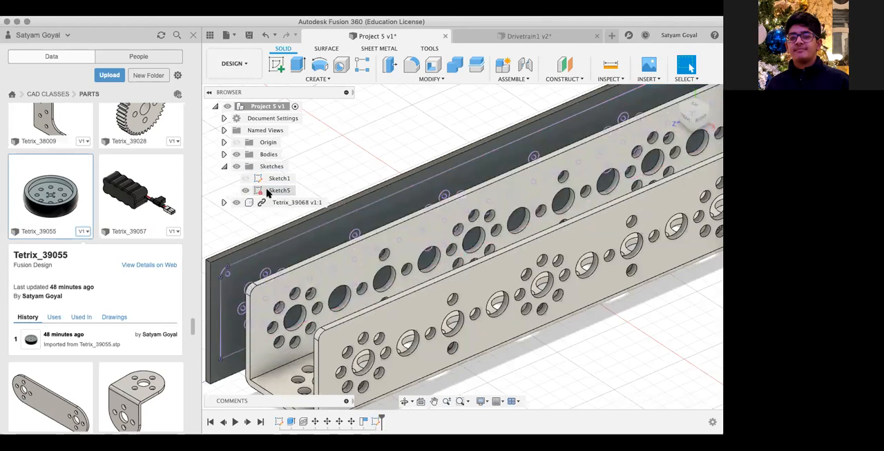
right_click(267, 194)
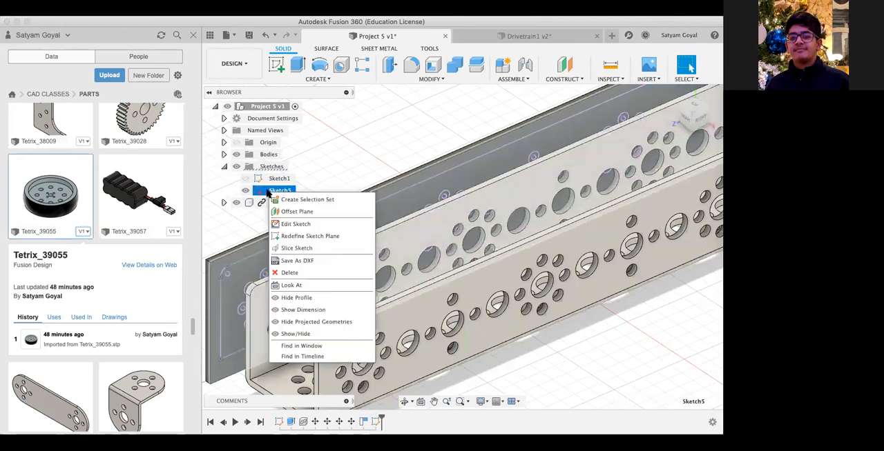
click(289, 273)
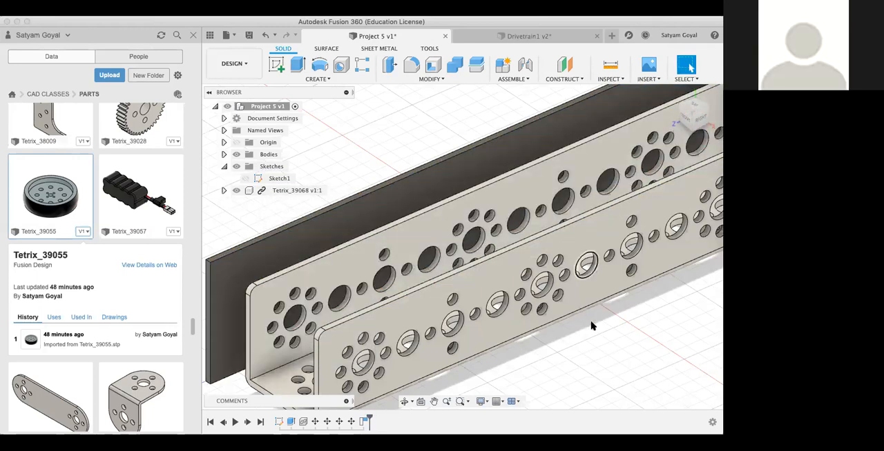
mouse_move(697, 119)
mouse_down()
mouse_move(679, 127)
mouse_move(560, 258)
mouse_up()
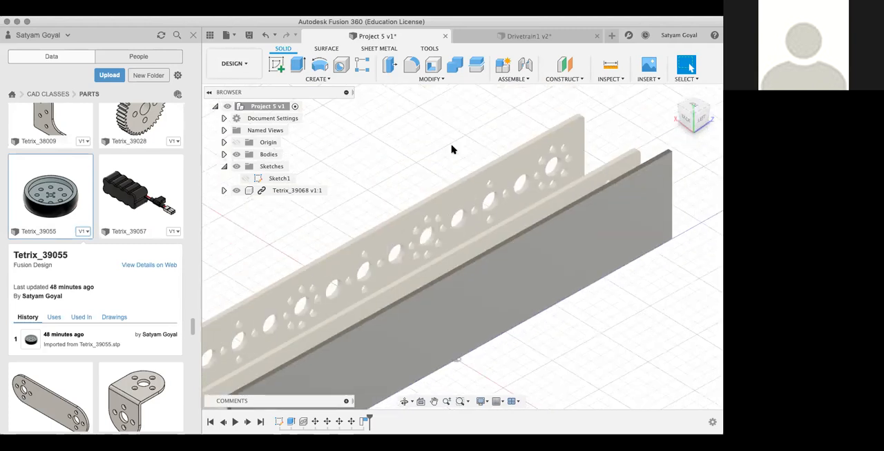
click(361, 79)
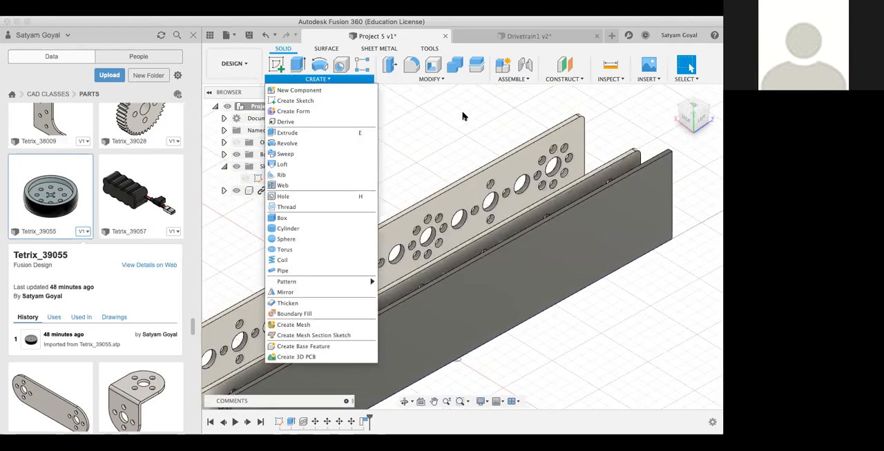
click(454, 111)
mouse_move(703, 122)
mouse_down()
mouse_move(668, 132)
mouse_move(678, 129)
mouse_up()
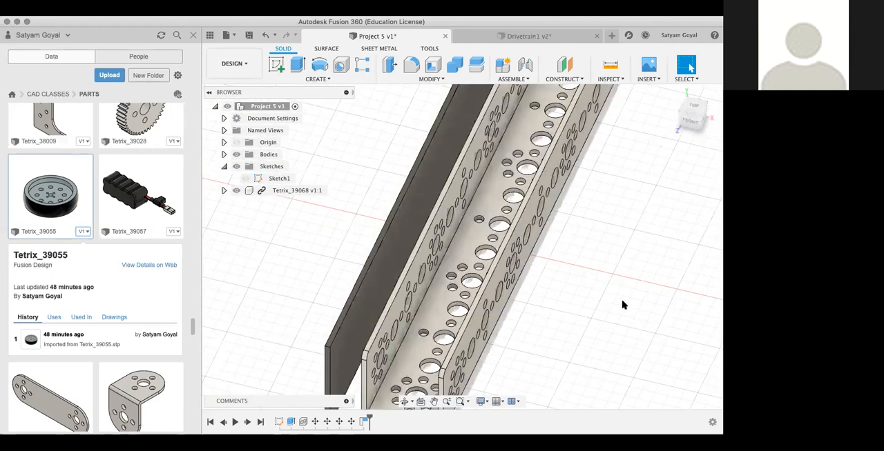
key(l)
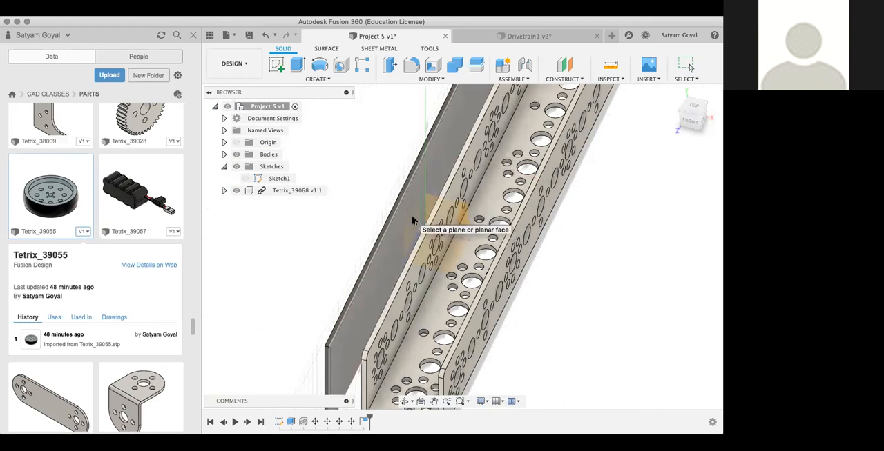
click(412, 220)
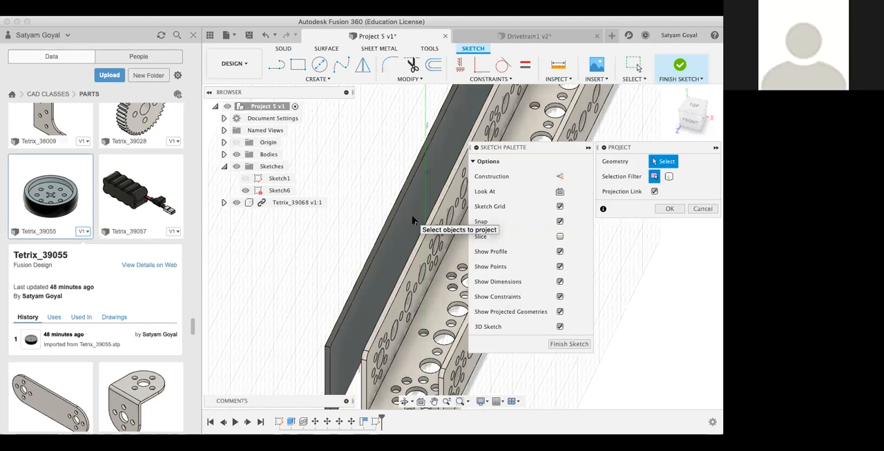
key(Escape)
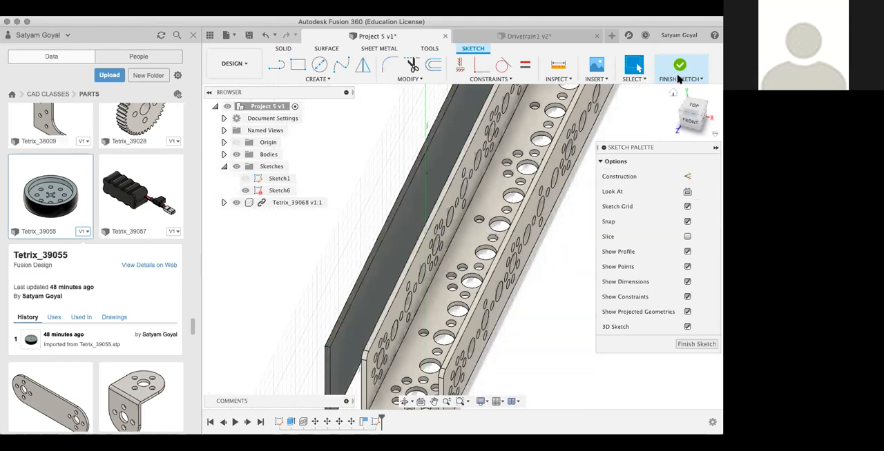
right_click(272, 191)
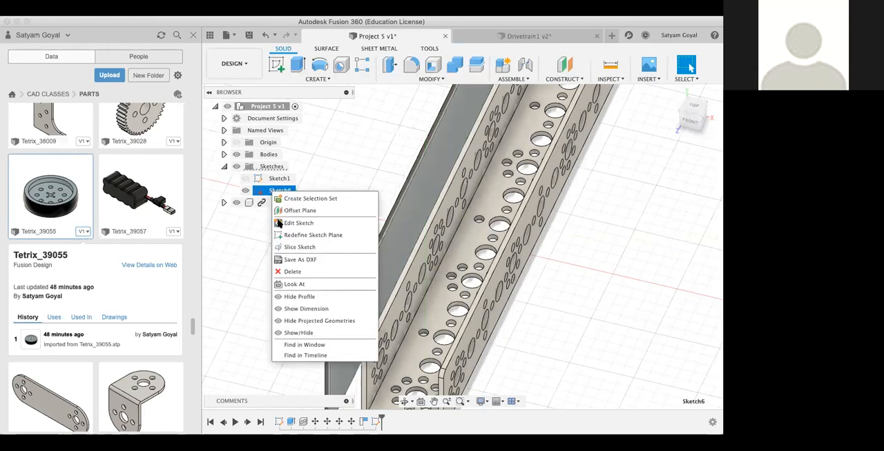
click(290, 272)
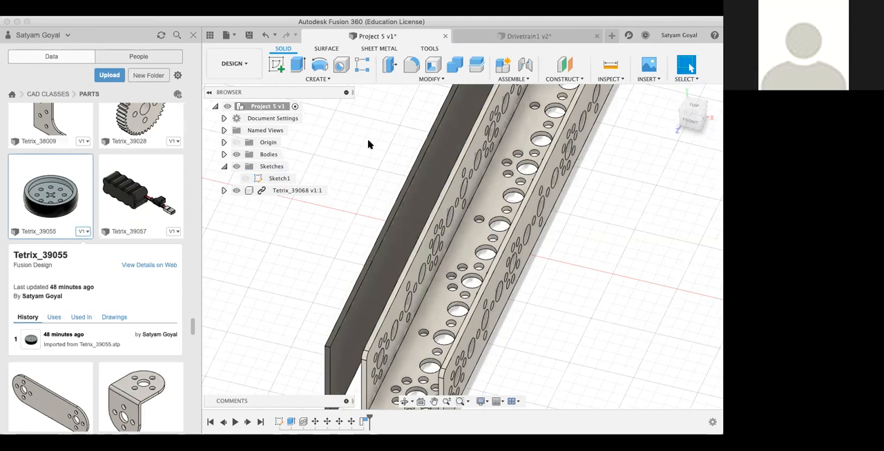
Step: Try to project the perforated side face of the Tetrix_39068 channel into a new sketch on the dark plate's face
key(c)
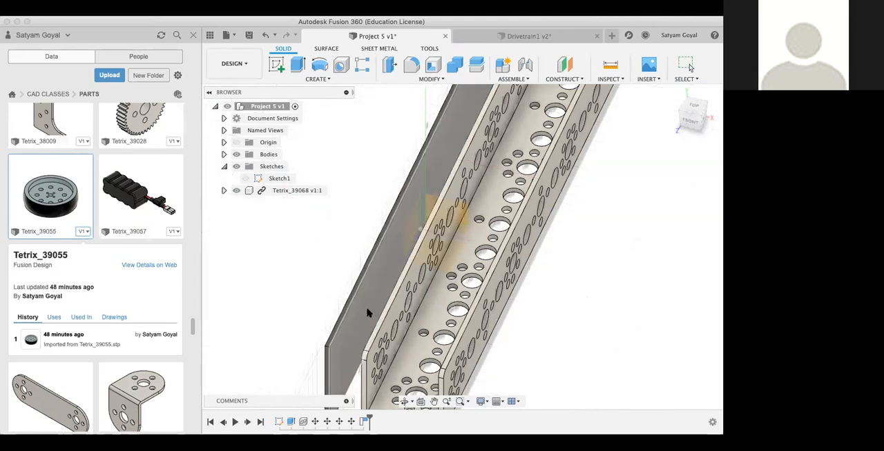
scroll(376, 297, down, 5)
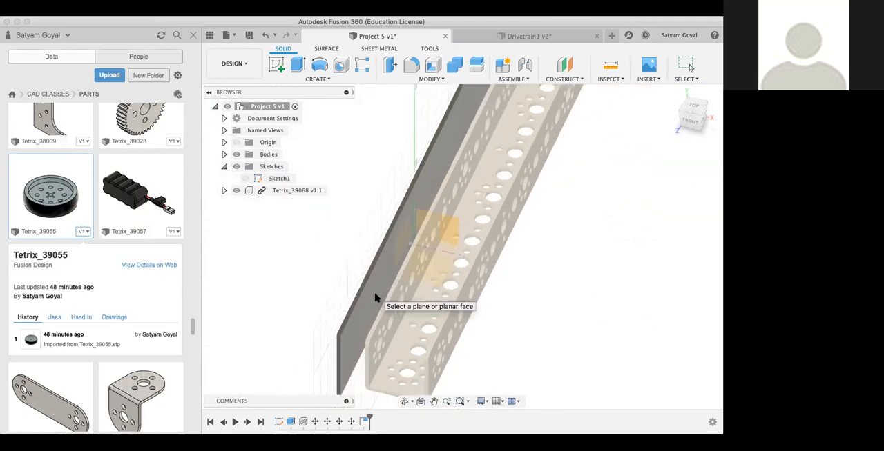
scroll(377, 297, down, 1)
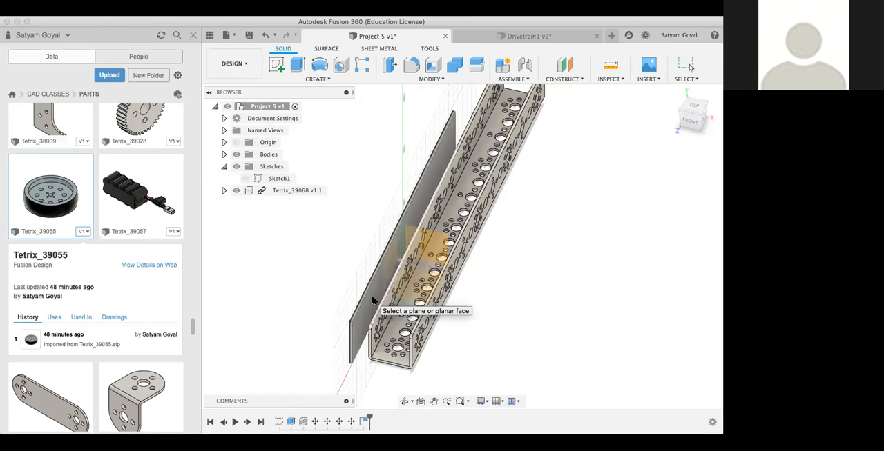
click(372, 300)
key(p)
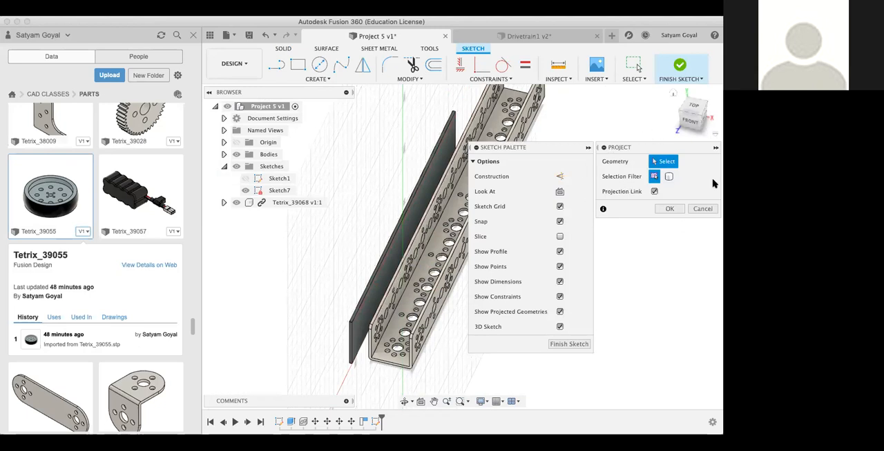
click(691, 116)
drag(693, 118, 649, 189)
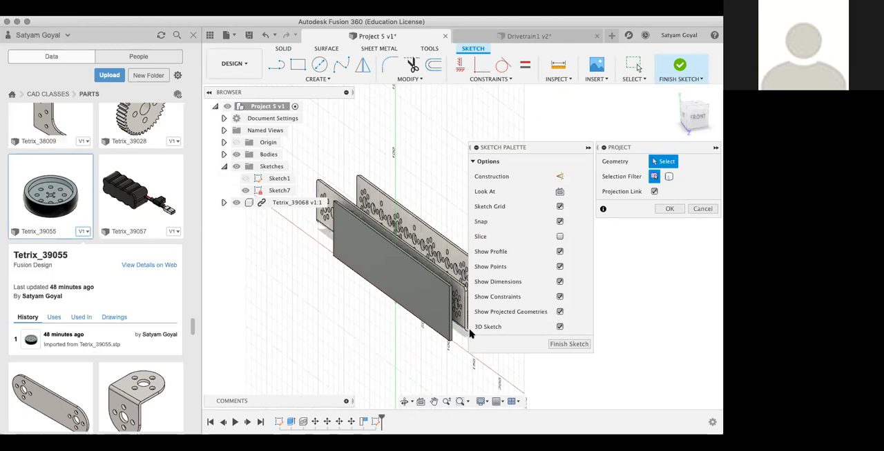
scroll(423, 299, up, 4)
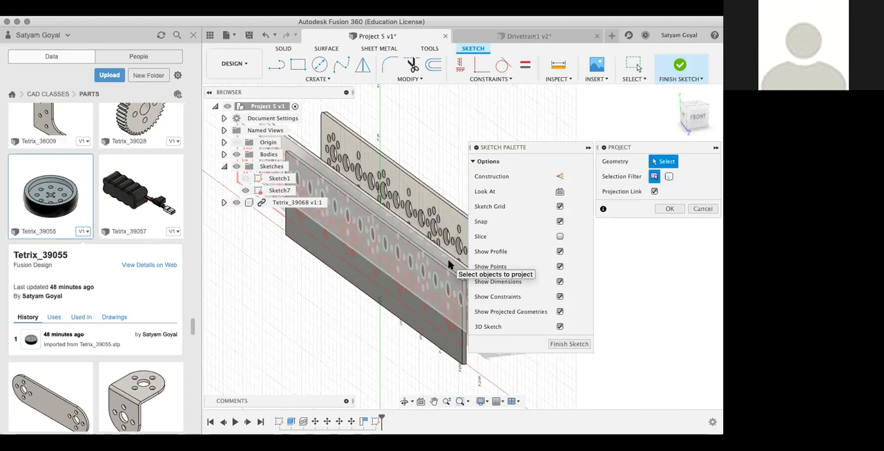
click(449, 264)
click(697, 123)
mouse_move(696, 122)
mouse_down()
mouse_move(616, 141)
mouse_move(652, 134)
mouse_up()
click(702, 210)
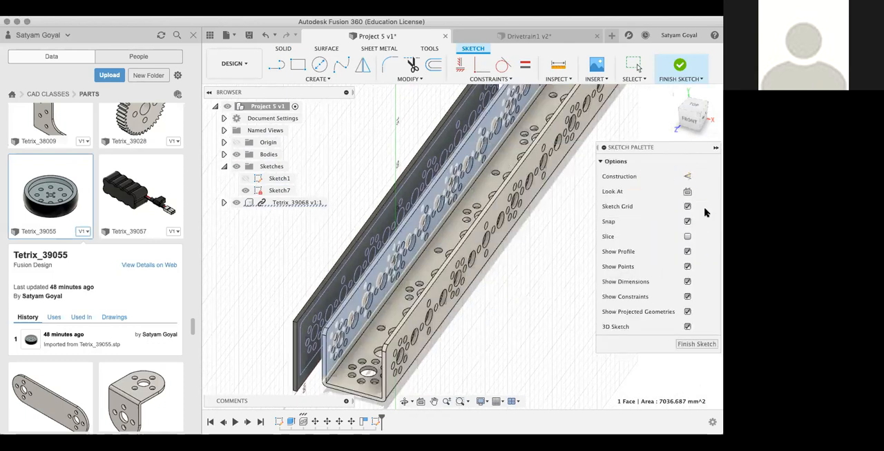
Step: Delete Sketch7 from the dark plate
click(700, 119)
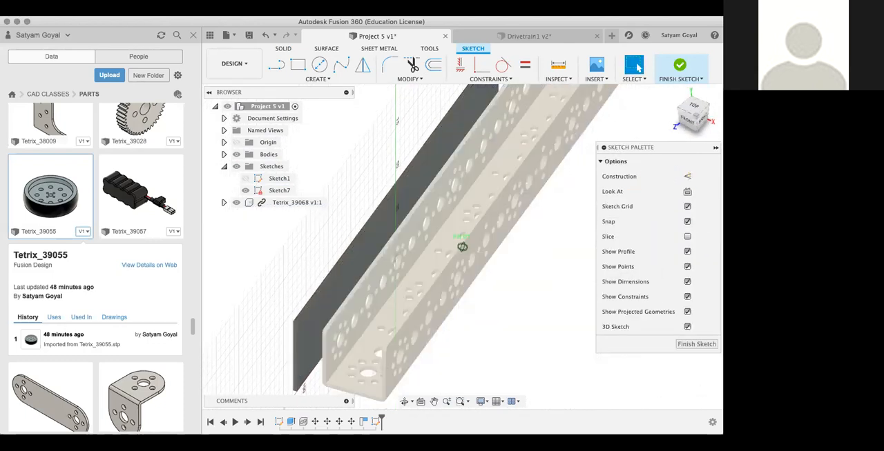
mouse_move(462, 246)
shift+middle_down()
mouse_move(484, 276)
mouse_move(509, 233)
mouse_move(505, 202)
shift+middle_up()
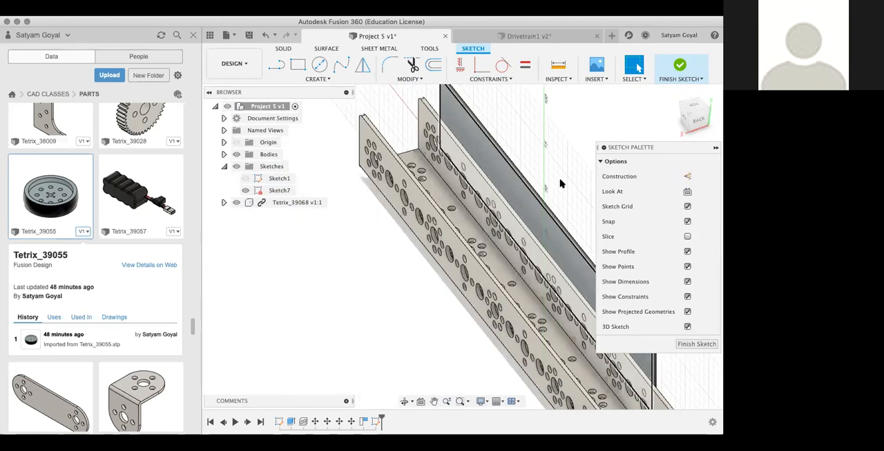
mouse_move(697, 119)
mouse_down()
mouse_move(673, 121)
mouse_move(640, 150)
mouse_up()
scroll(589, 290, up, 5)
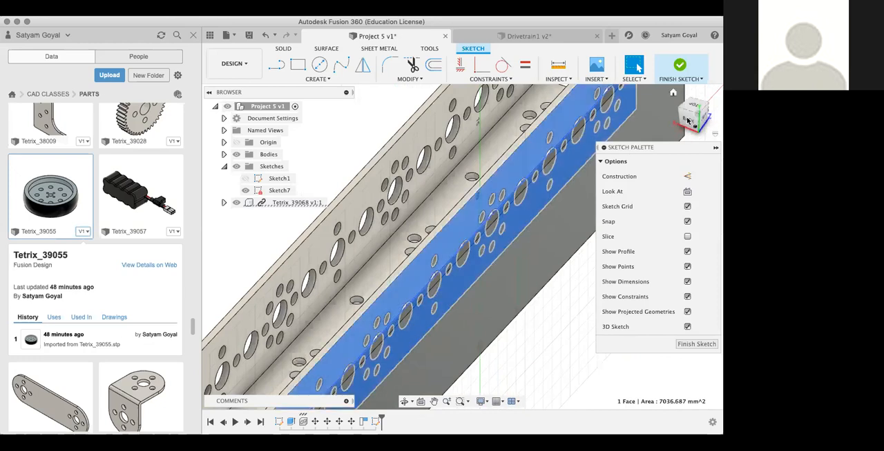
drag(681, 126, 522, 137)
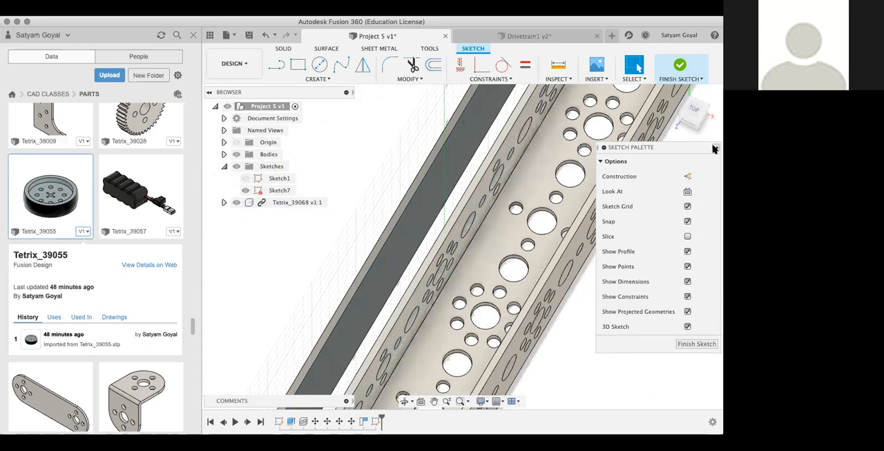
right_click(282, 194)
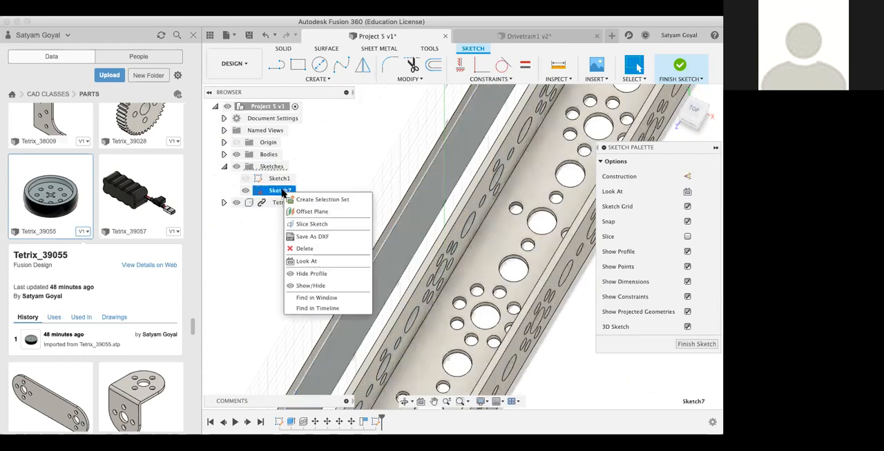
click(302, 250)
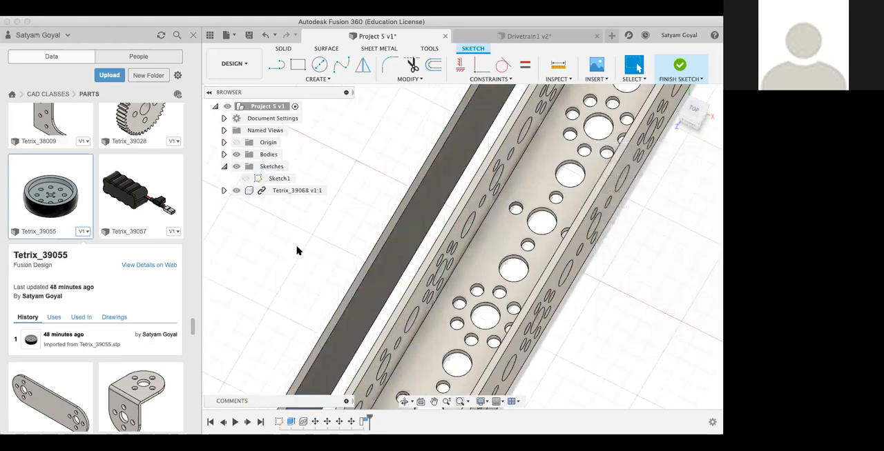
scroll(300, 252, down, 10)
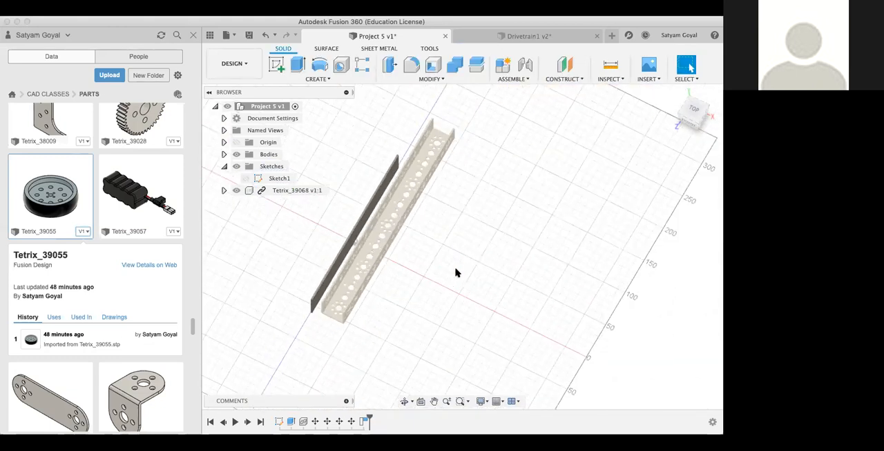
middle_drag(584, 287, 607, 289)
scroll(513, 274, up, 10)
key(Escape)
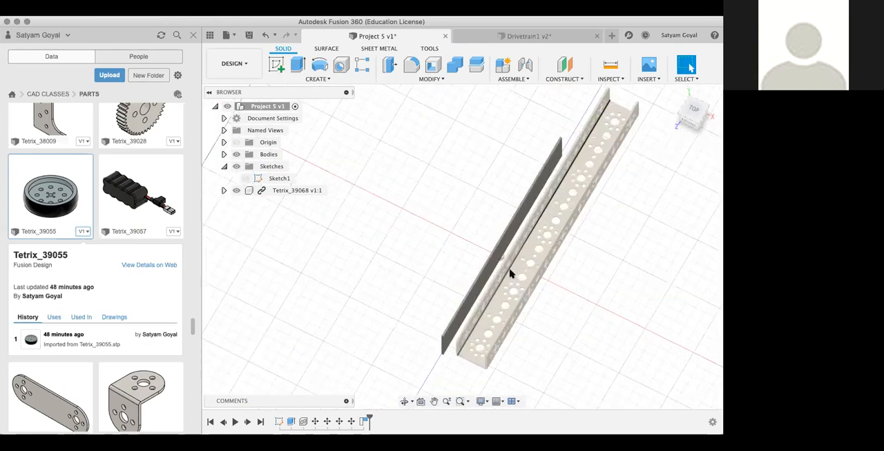
mouse_move(699, 122)
mouse_down()
mouse_move(674, 111)
mouse_move(683, 102)
mouse_up()
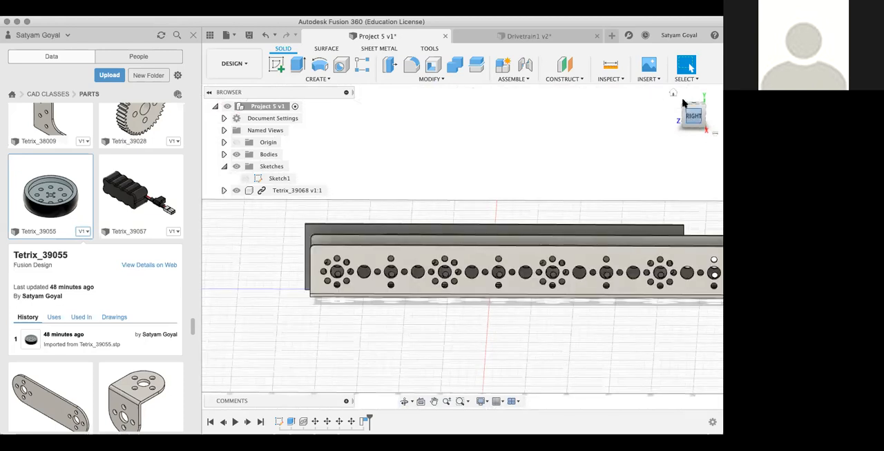
Step: Capture the channel's current position and start a new sketch on the dark plate's face with the Project command active
click(693, 119)
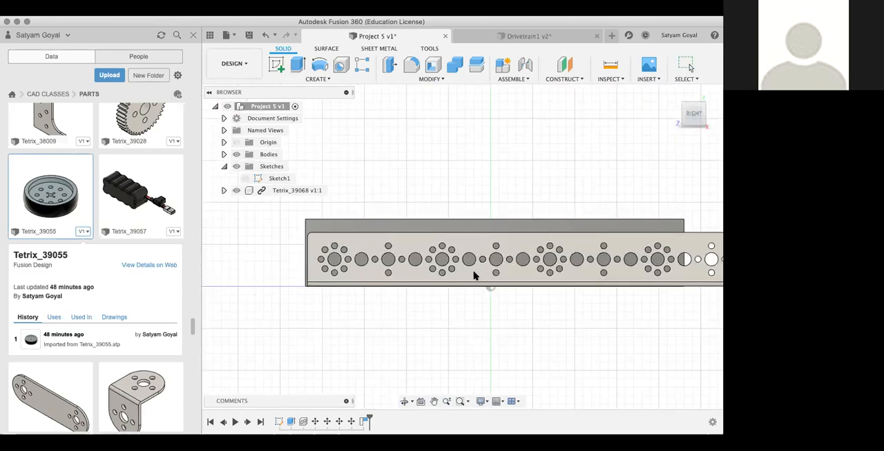
mouse_move(698, 117)
mouse_down()
mouse_move(627, 162)
mouse_move(462, 172)
mouse_move(395, 147)
mouse_up()
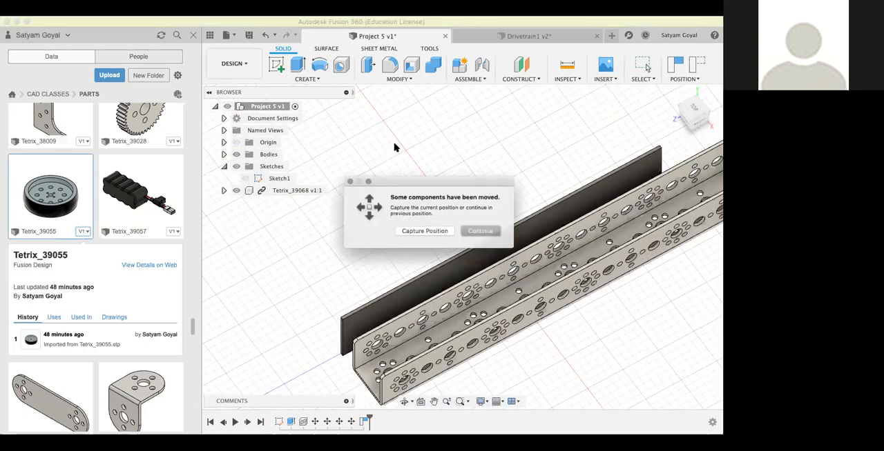
click(424, 233)
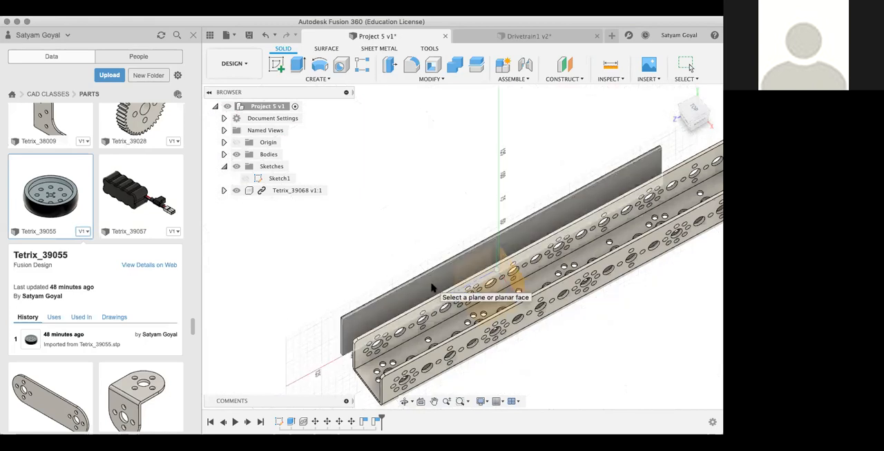
click(431, 289)
key(p)
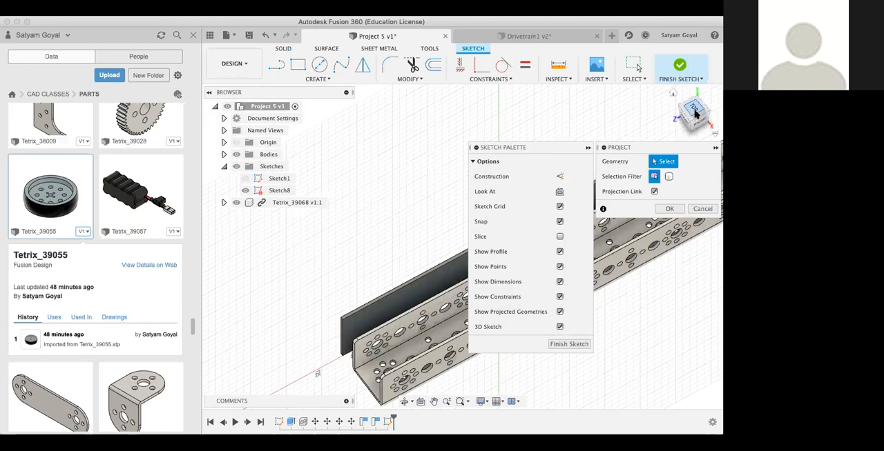
Step: Project the Tetrix_39068 channel's perforated side face nearest the plate into the sketch, keeping Projection Link enabled
click(695, 112)
mouse_move(695, 112)
mouse_down()
mouse_move(675, 108)
mouse_move(651, 79)
mouse_up()
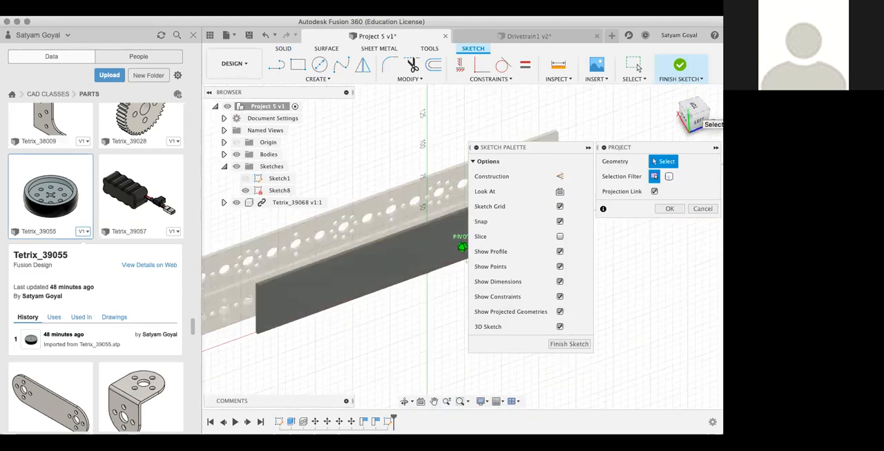
scroll(394, 237, up, 5)
scroll(394, 237, up, 3)
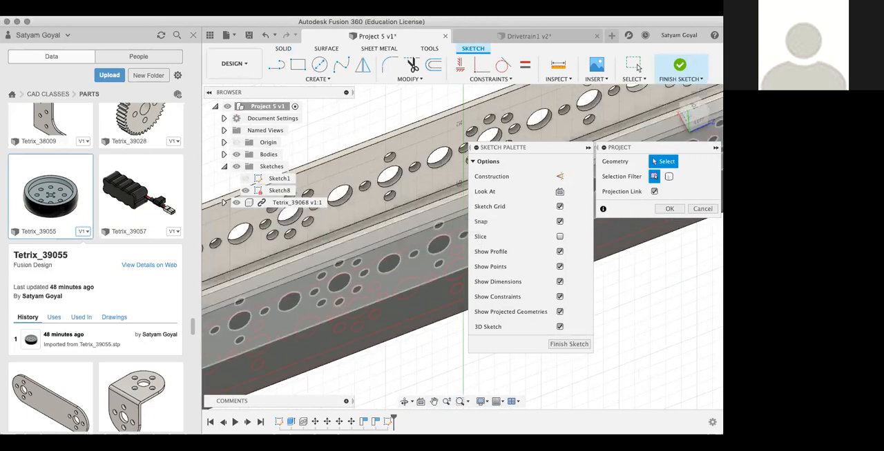
drag(703, 121, 695, 141)
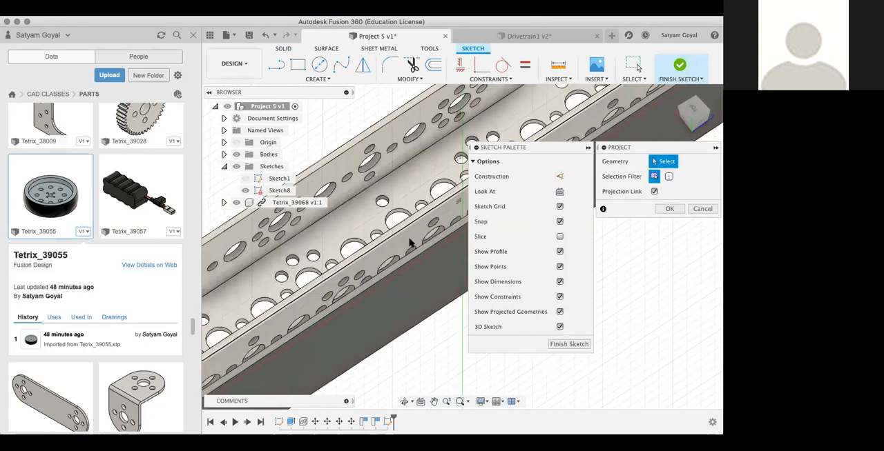
click(411, 243)
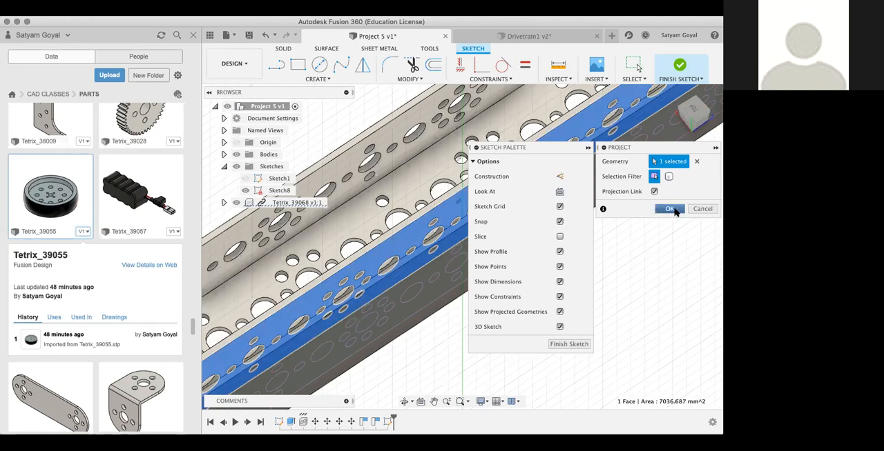
click(670, 209)
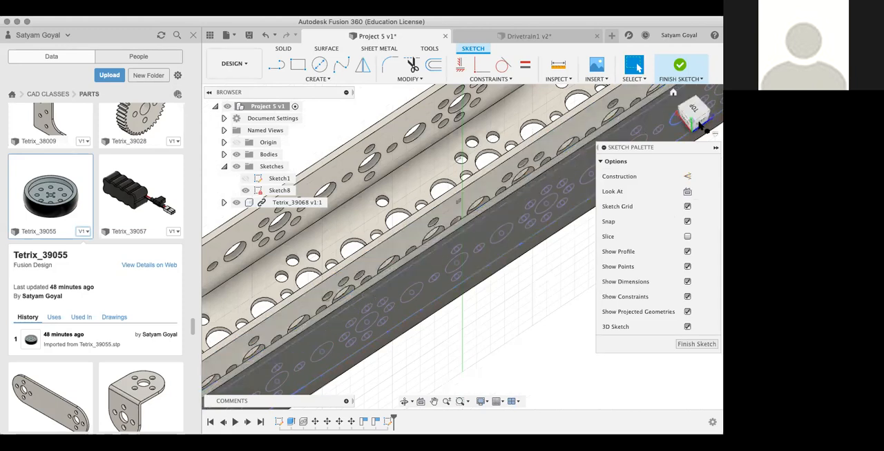
Step: Check the projected hole pattern against the plate's outline from the left view and finish the sketch
click(700, 123)
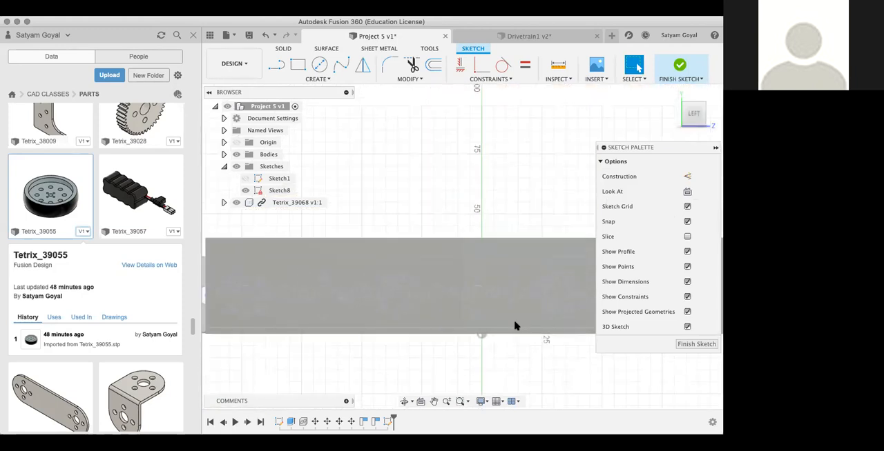
scroll(536, 339, down, 2)
middle_drag(537, 339, 422, 317)
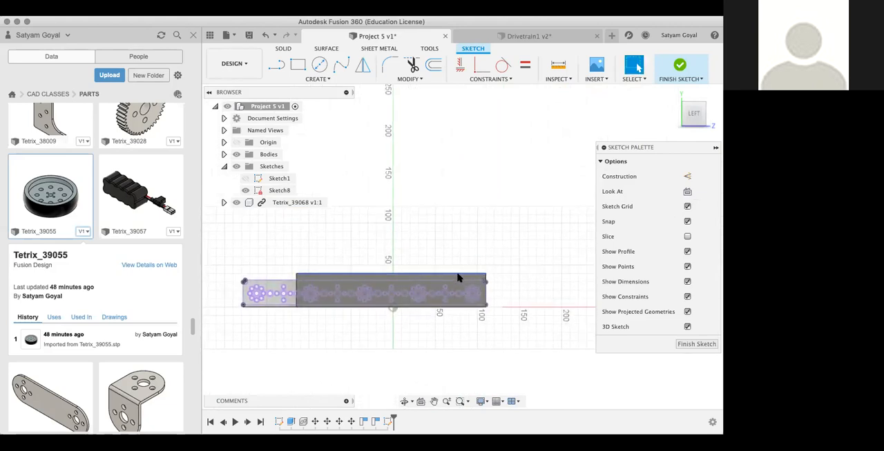
drag(267, 303, 313, 335)
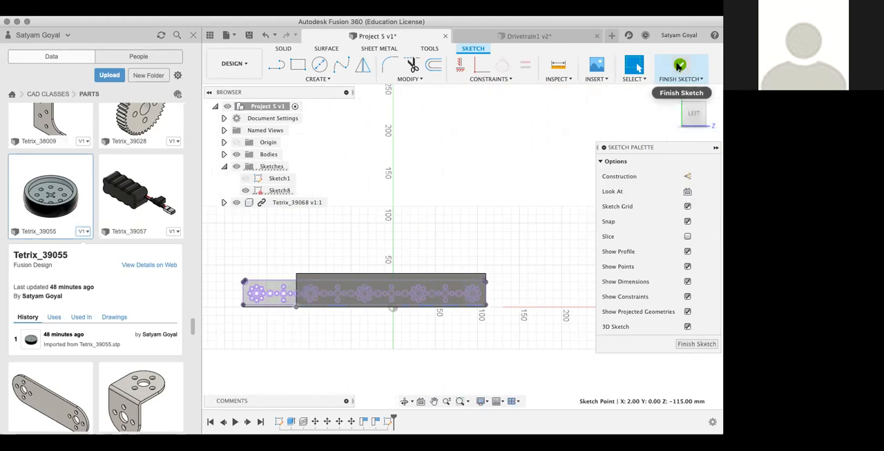
click(679, 66)
Step: Move the Tetrix_39068 channel well away from the dark plate so that Sketch8 can be viewed on its own
click(691, 112)
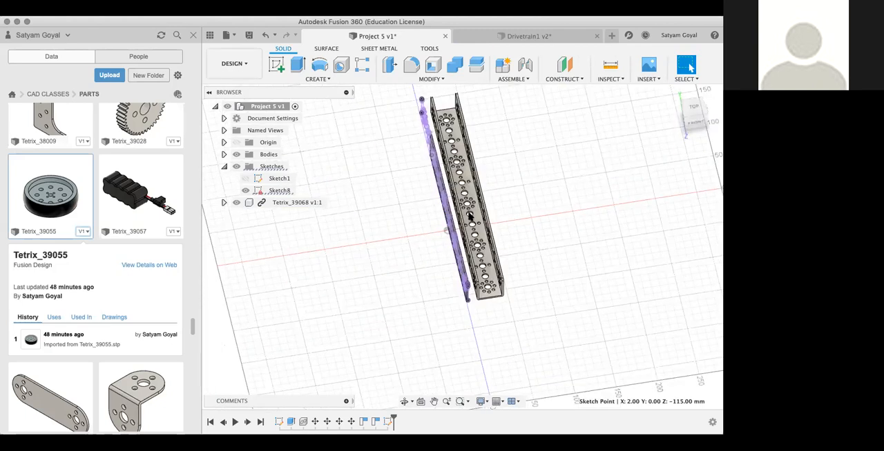
drag(488, 233, 642, 298)
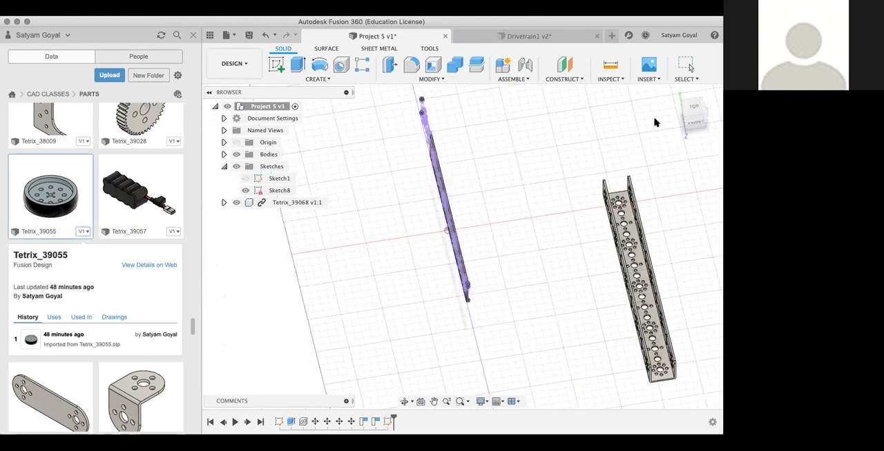
click(685, 125)
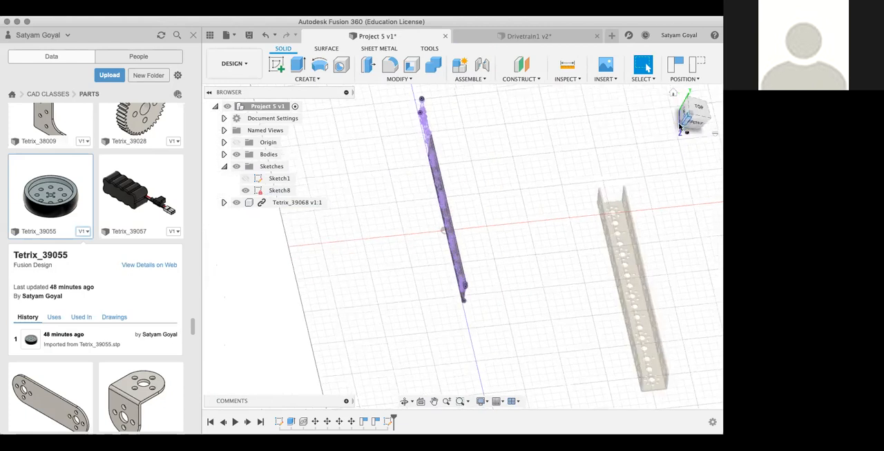
click(705, 117)
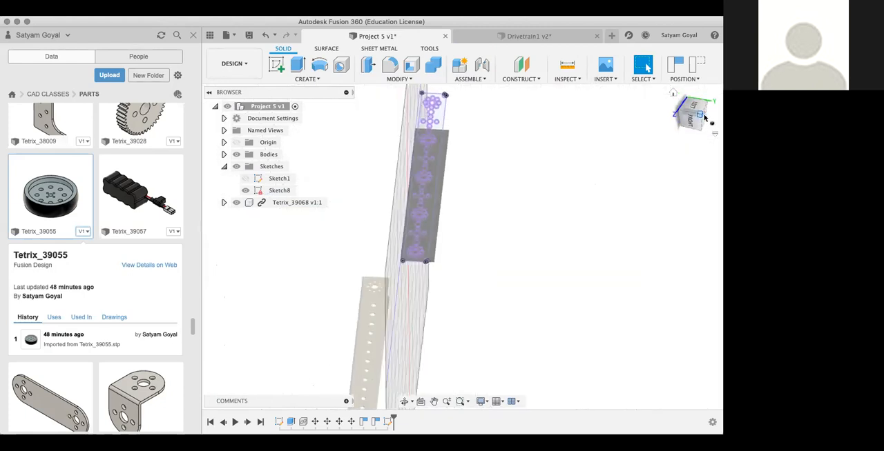
click(705, 119)
mouse_move(694, 116)
mouse_down()
mouse_move(651, 77)
mouse_move(570, 74)
mouse_move(525, 90)
mouse_move(472, 132)
mouse_up()
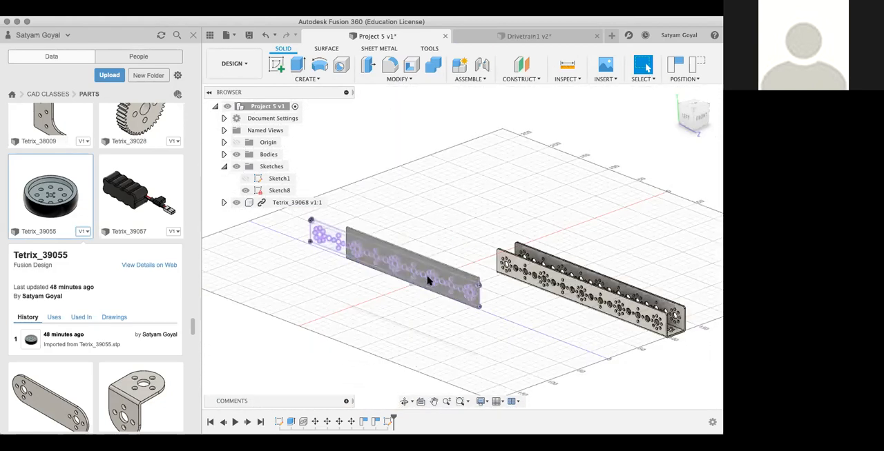
Step: Examine the projected hole pattern on the plate and move the channel to the area in front of the plate
scroll(589, 363, up, 5)
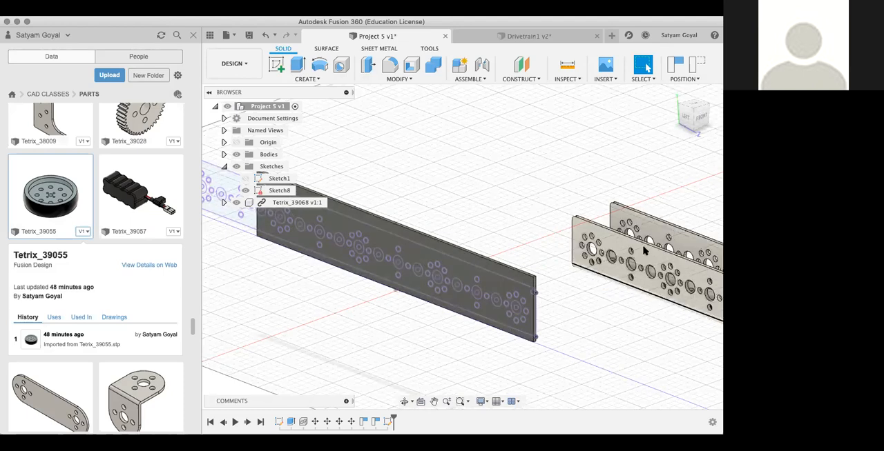
scroll(659, 200, up, 3)
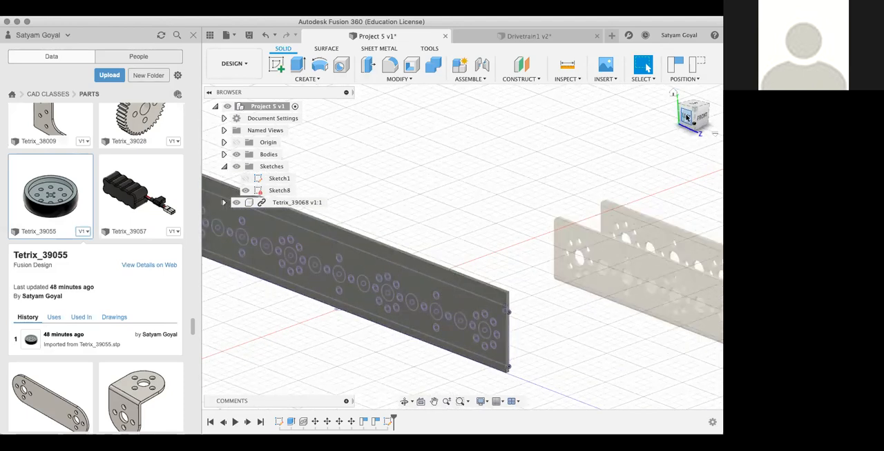
click(686, 119)
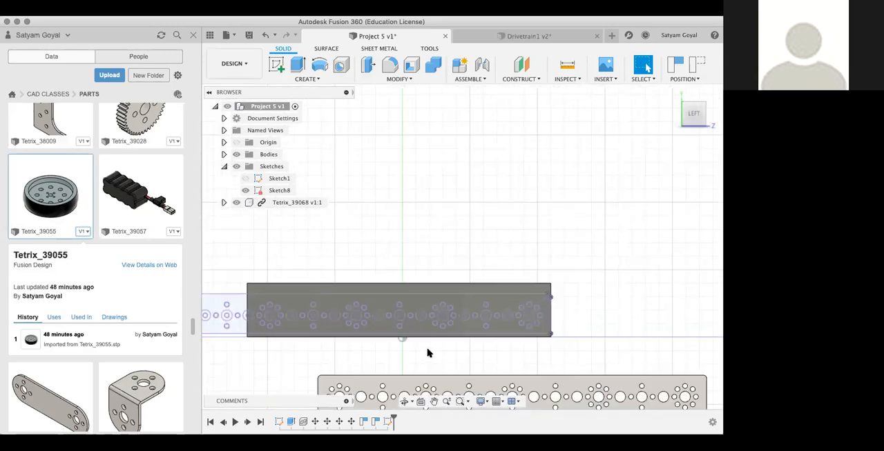
middle_drag(468, 341, 557, 315)
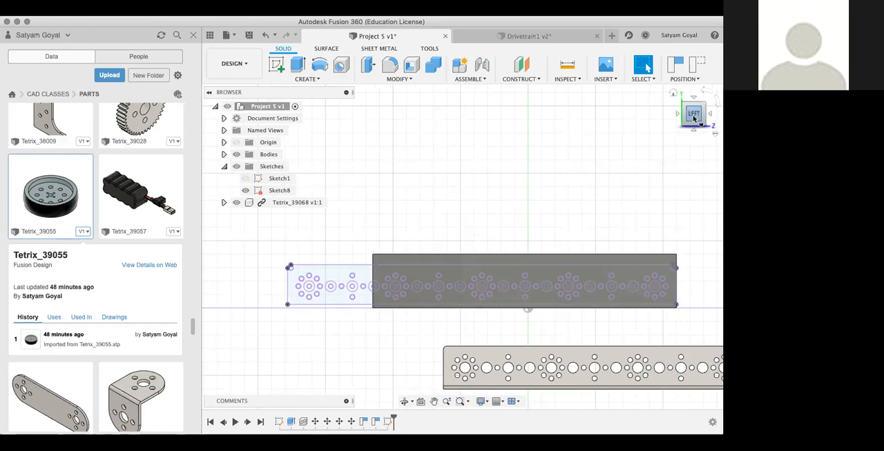
mouse_move(692, 121)
mouse_down()
mouse_move(652, 136)
mouse_move(634, 123)
mouse_move(596, 127)
mouse_move(617, 143)
mouse_move(648, 148)
mouse_move(665, 120)
mouse_up()
scroll(547, 387, up, 5)
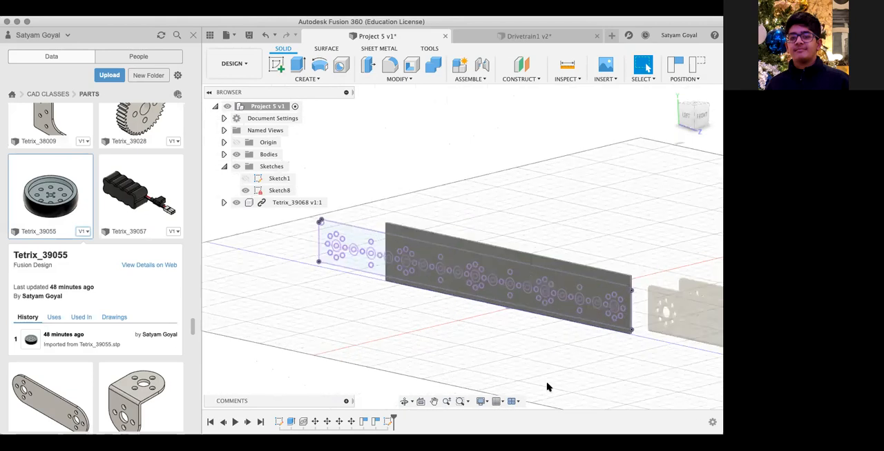
scroll(546, 387, up, 2)
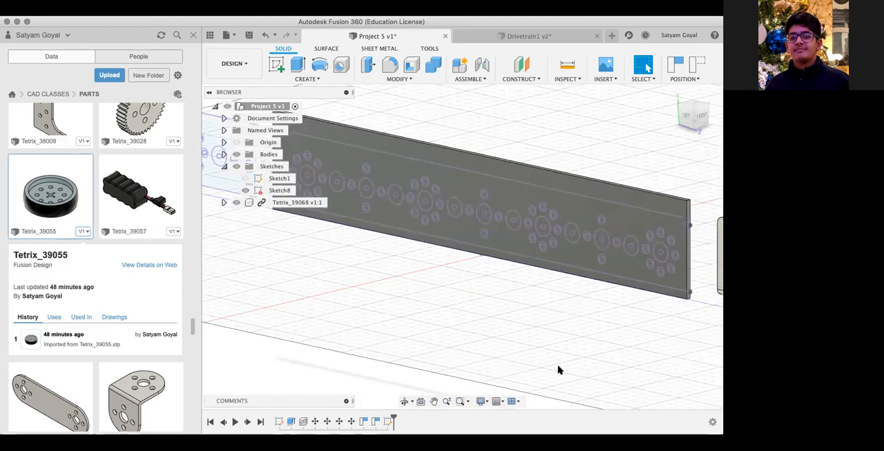
scroll(559, 368, down, 5)
drag(680, 326, 523, 382)
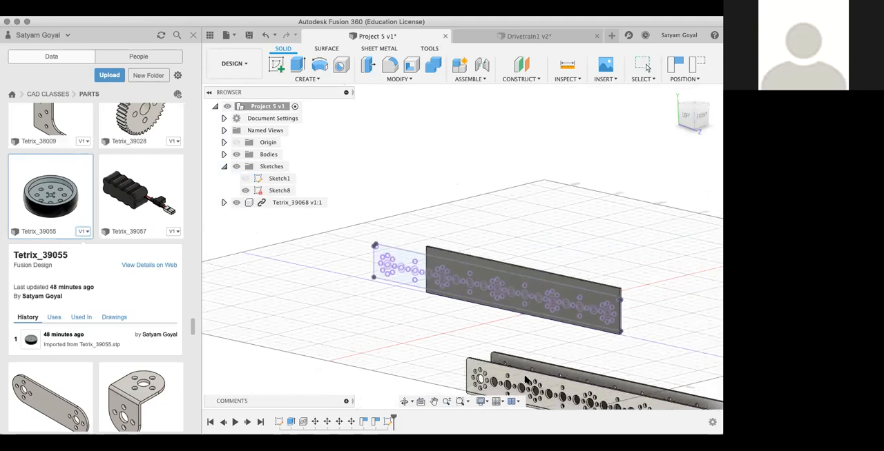
Step: Delete the Tetrix_39068 channel component from the design, although Sketch8 references it
click(525, 381)
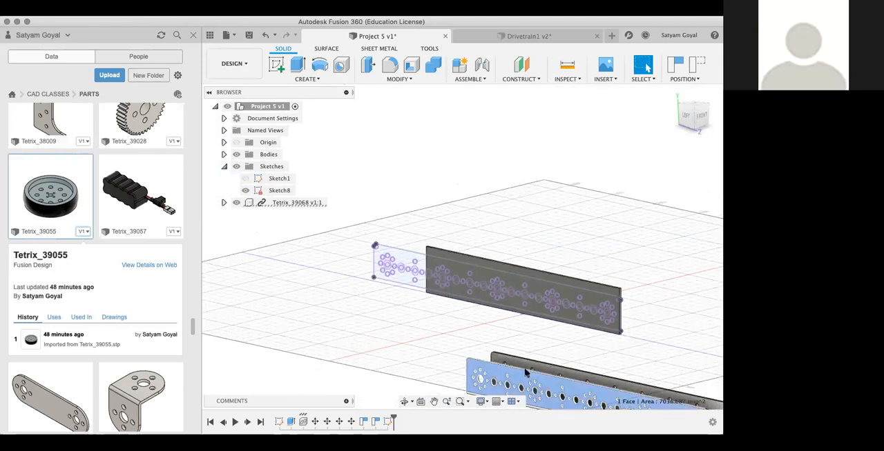
click(275, 204)
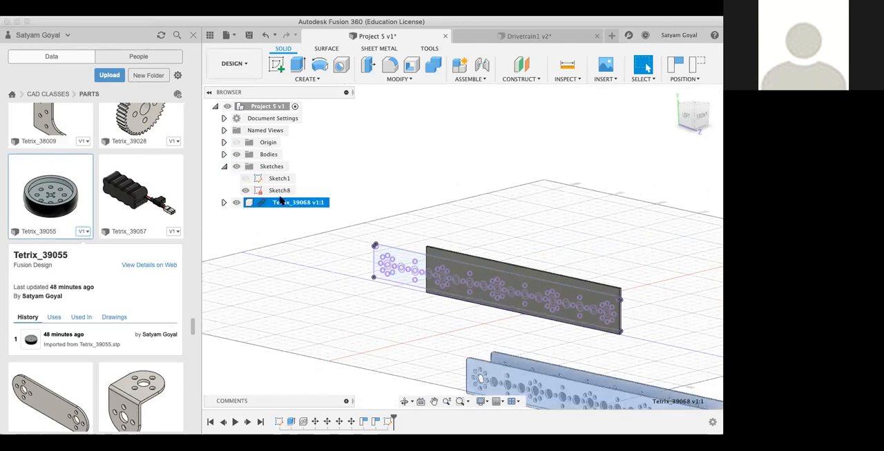
right_click(279, 205)
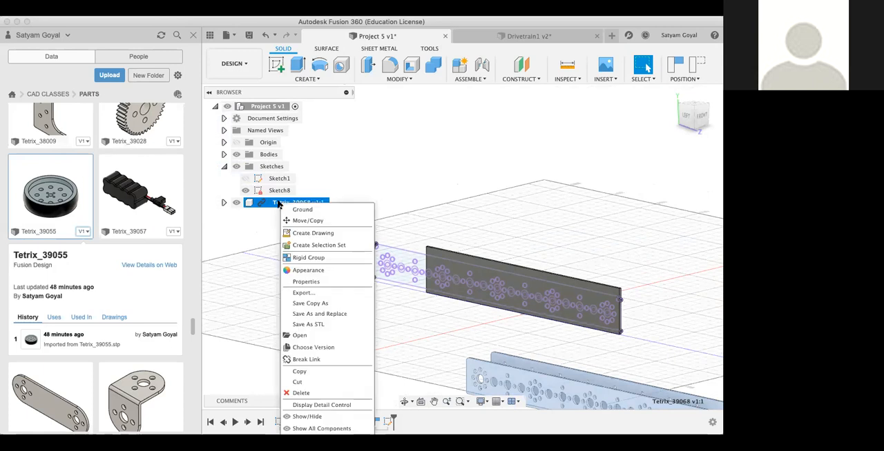
click(299, 394)
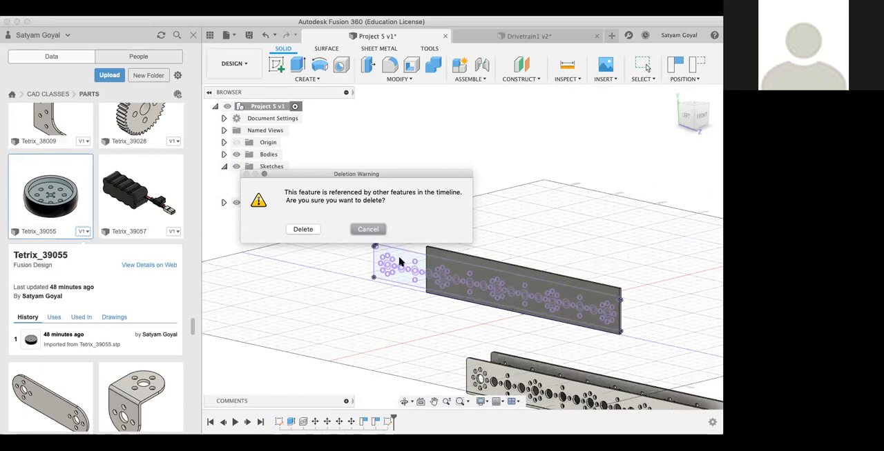
click(299, 231)
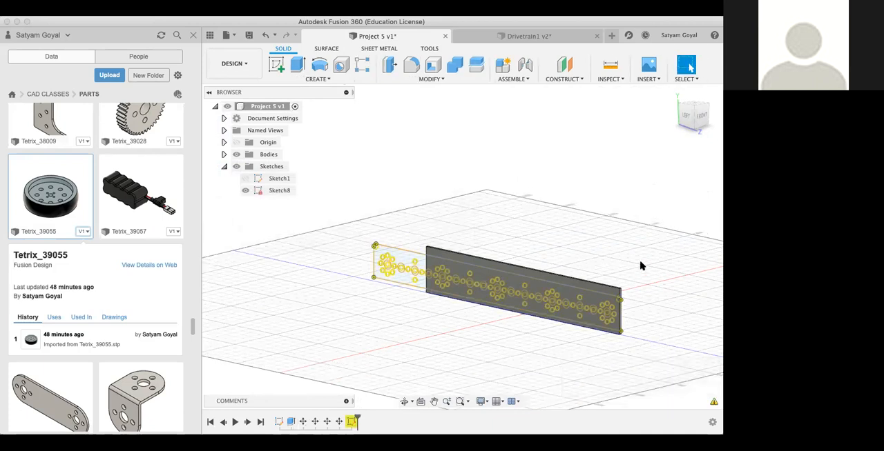
Step: Examine the projected hole pattern along the whole plate from the opposite side and open the options for Sketch8
mouse_move(697, 121)
mouse_down()
mouse_move(611, 126)
mouse_move(572, 120)
mouse_move(564, 104)
mouse_move(554, 123)
mouse_up()
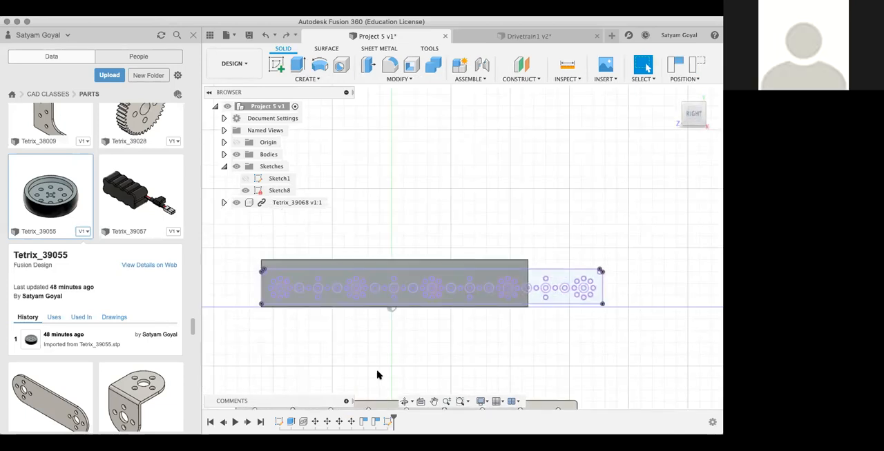
scroll(377, 374, up, 5)
middle_drag(376, 375, 646, 426)
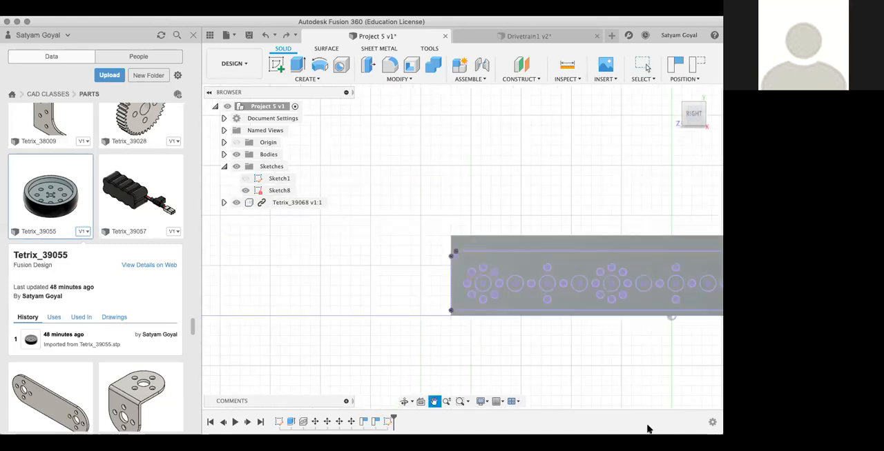
scroll(596, 379, down, 3)
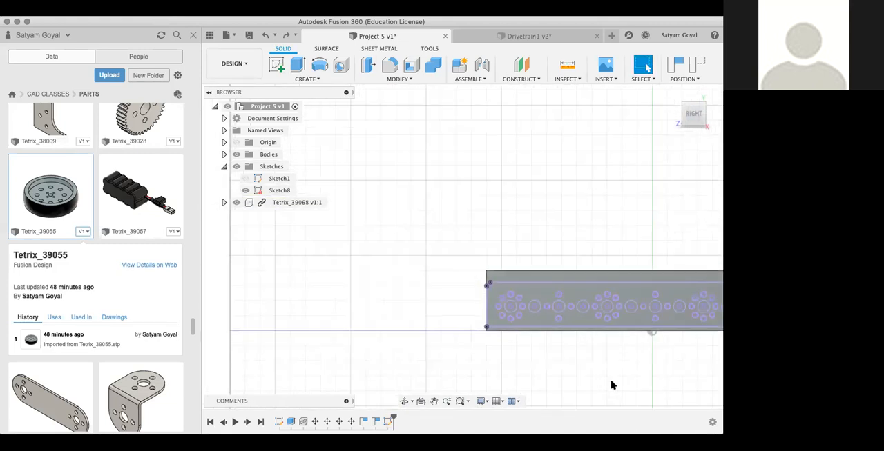
middle_drag(555, 373, 438, 376)
key(Escape)
scroll(438, 377, up, 2)
scroll(438, 378, down, 4)
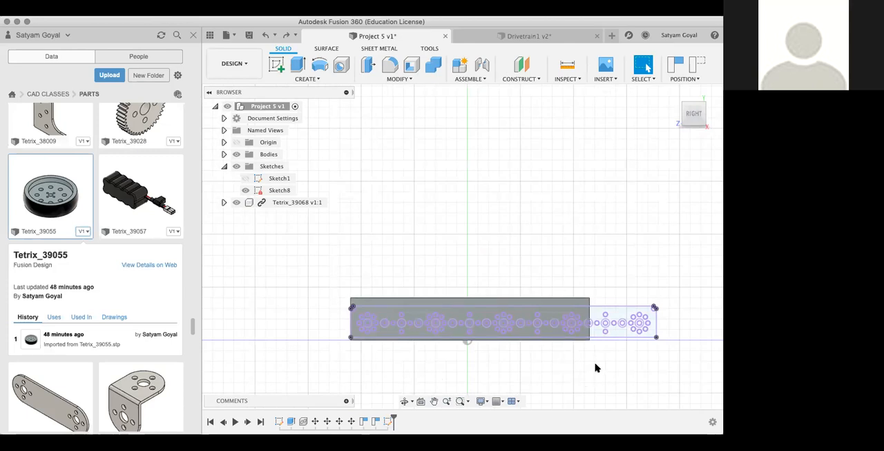
mouse_move(693, 123)
mouse_down()
mouse_move(607, 162)
mouse_move(632, 148)
mouse_up()
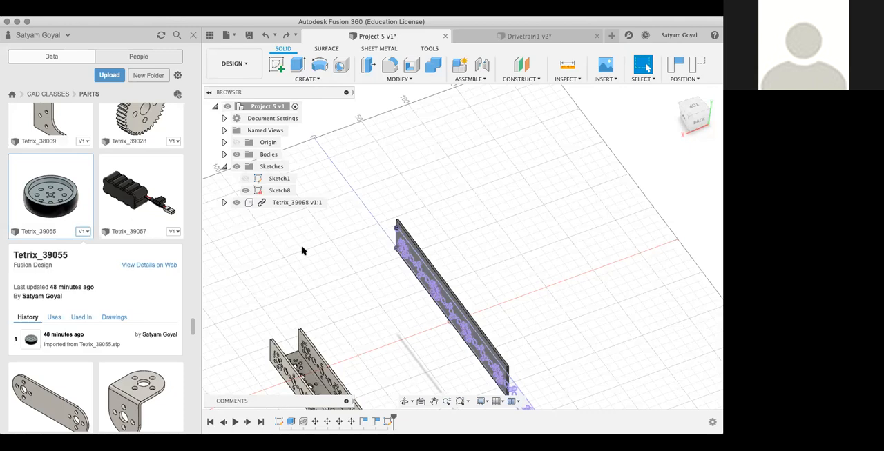
right_click(269, 189)
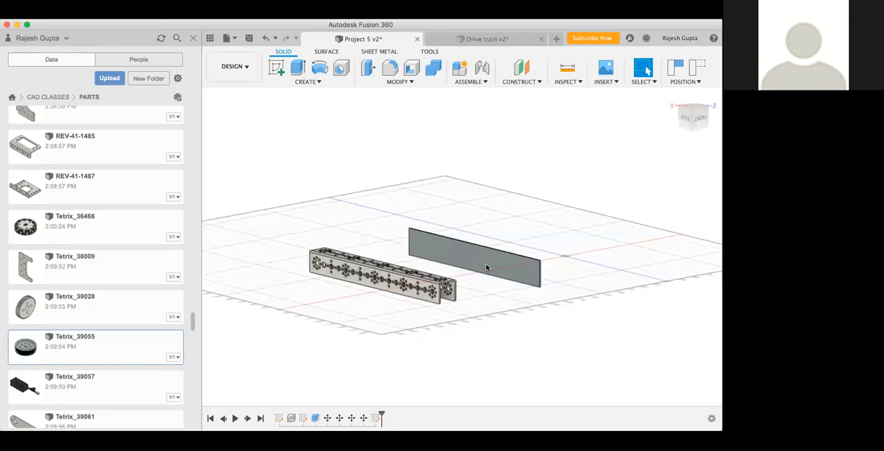
Step: Project the perforated face of the channel into a new sketch on the plate's face and finish the sketch
click(477, 256)
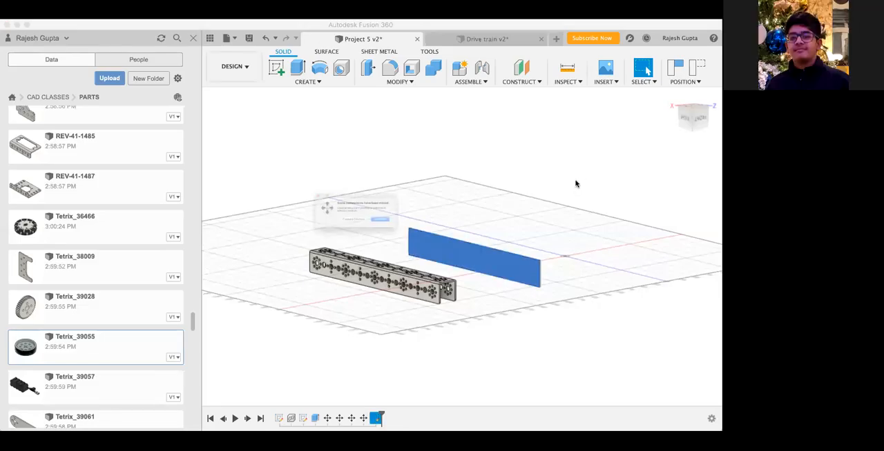
click(367, 234)
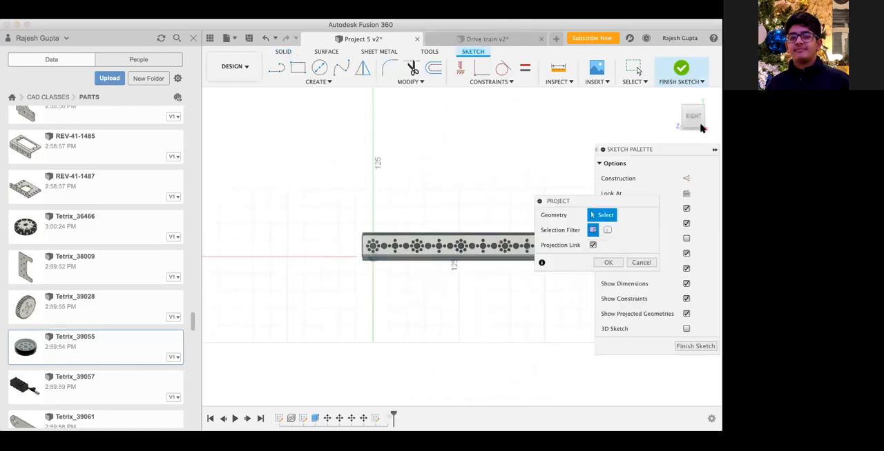
drag(701, 125, 711, 56)
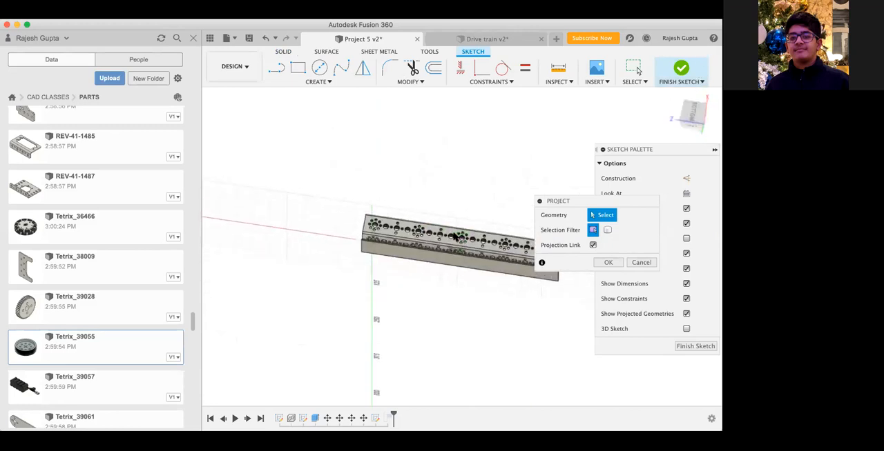
scroll(455, 236, up, 5)
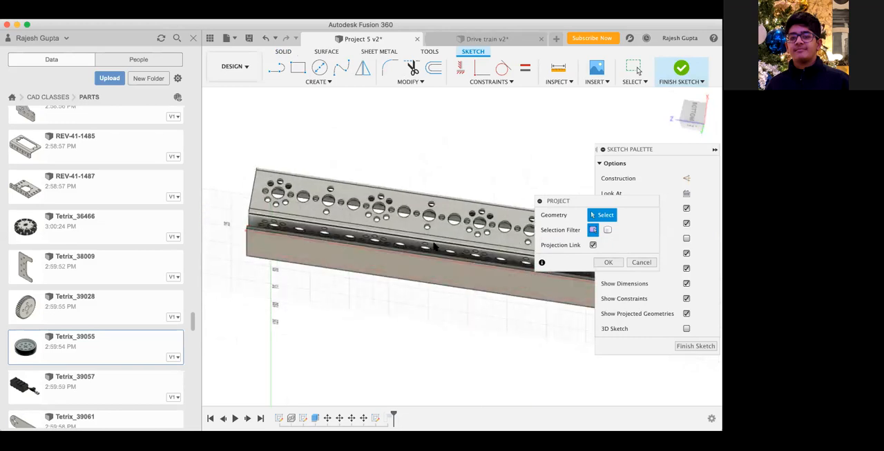
click(432, 247)
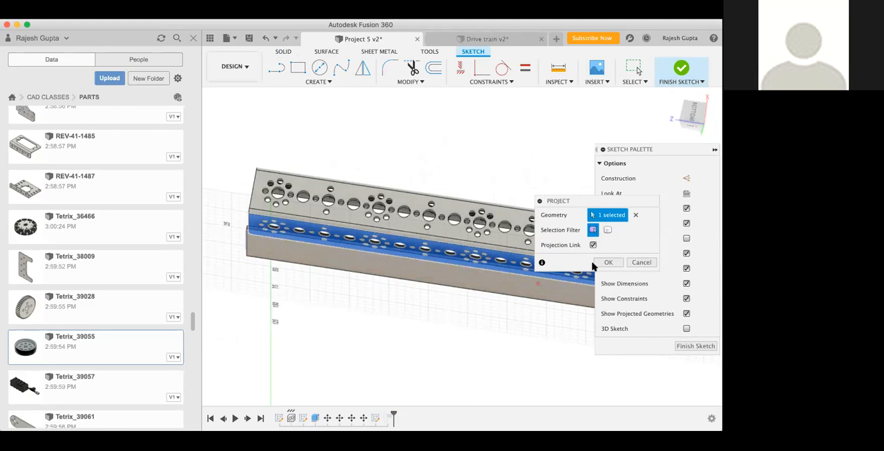
click(608, 263)
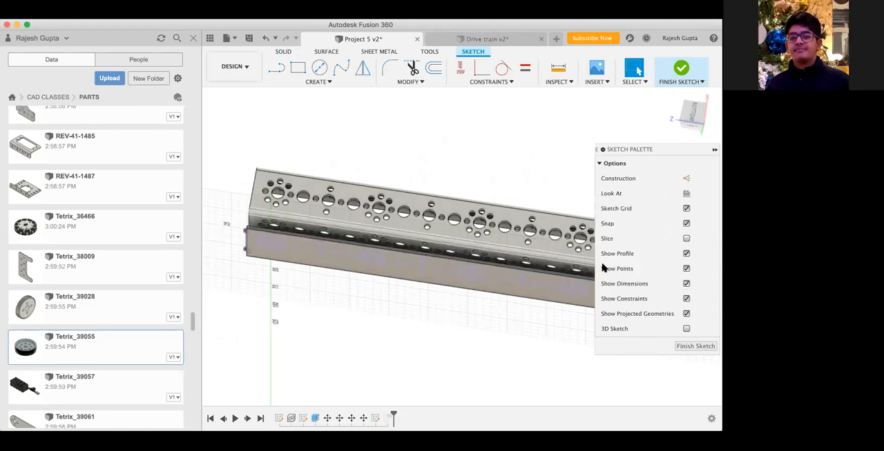
click(694, 346)
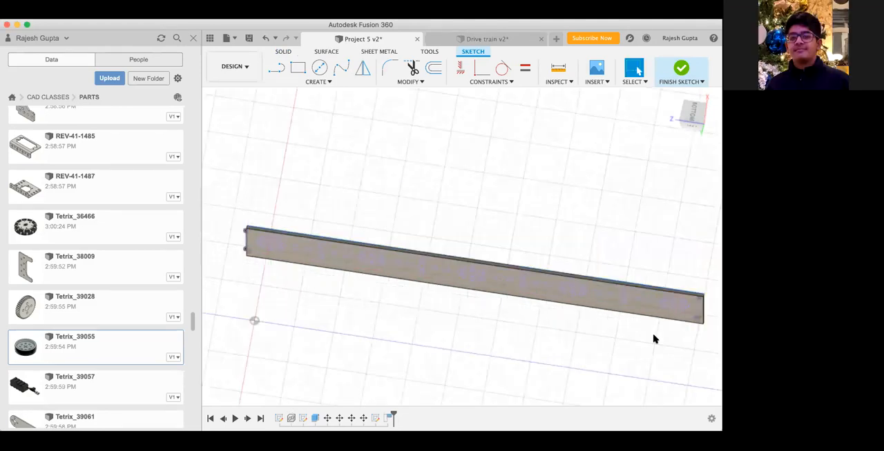
scroll(432, 290, up, 3)
scroll(436, 292, down, 5)
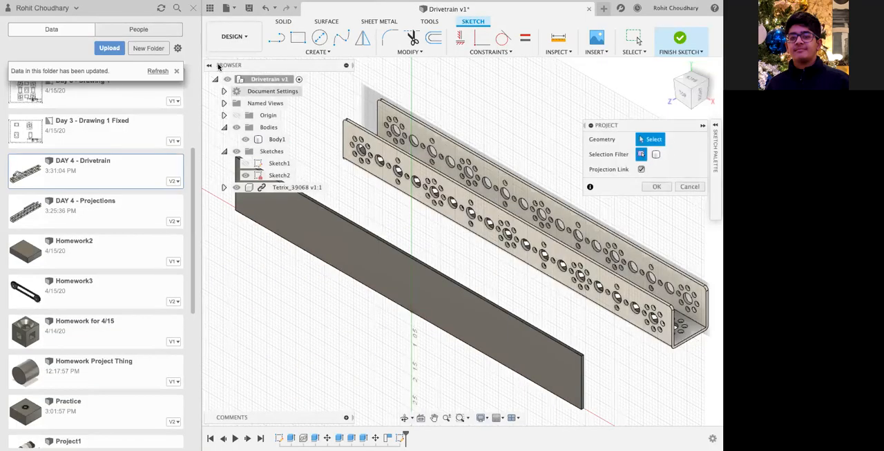
Step: Collapse the Project dialog in the Drivetrain design and open the Appearance settings for bodies and components
click(702, 125)
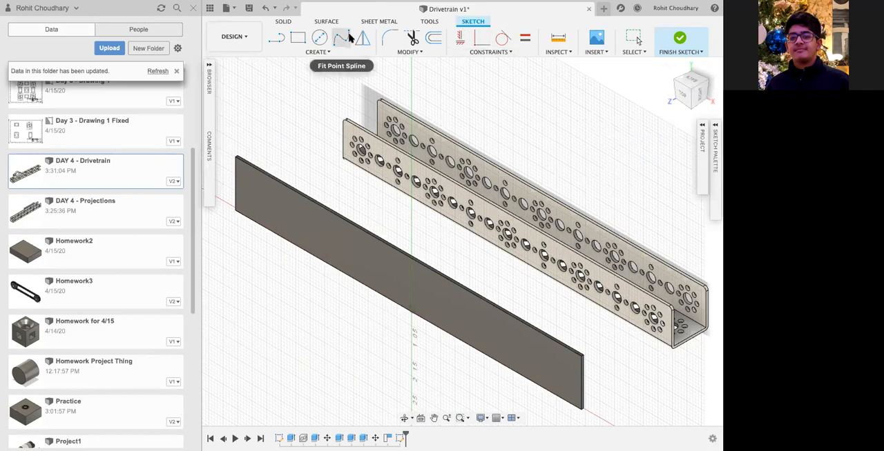
click(281, 21)
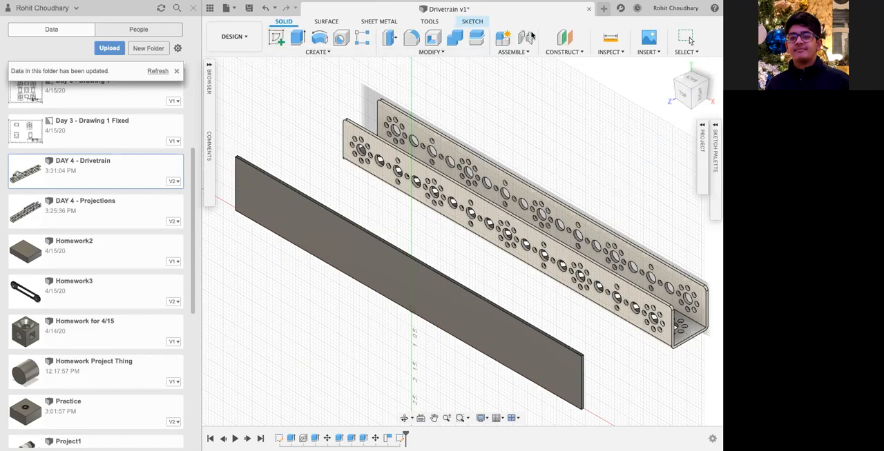
click(460, 53)
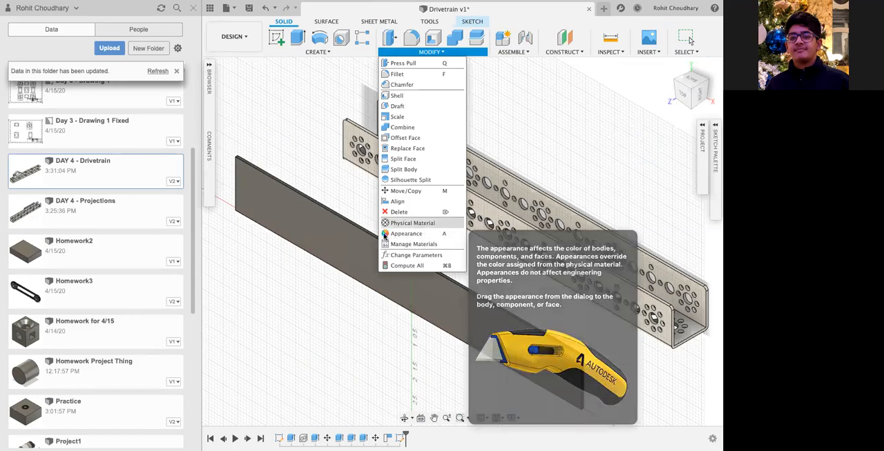
click(431, 235)
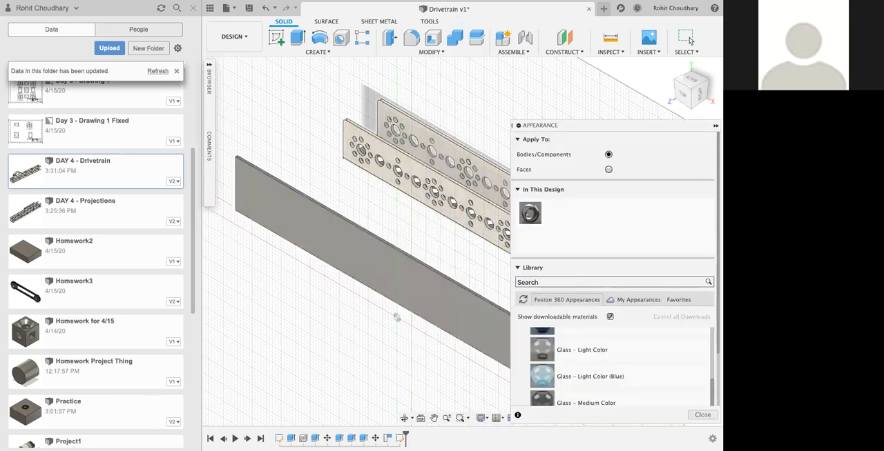
scroll(622, 354, up, 3)
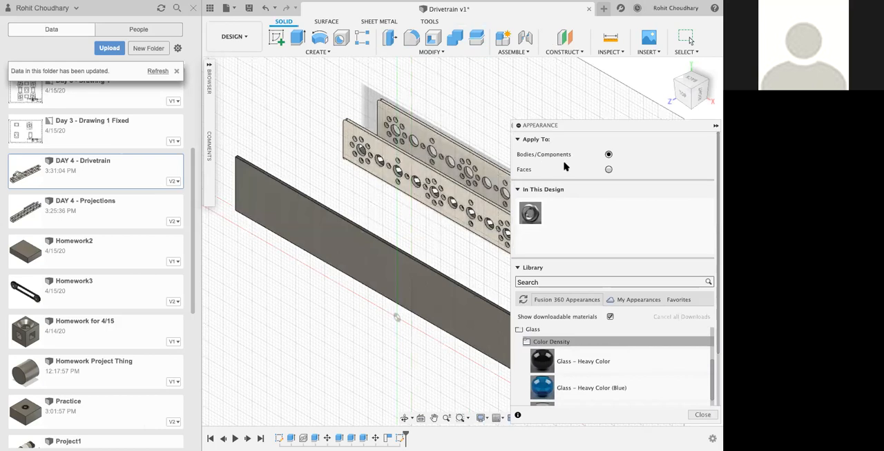
scroll(565, 166, down, 2)
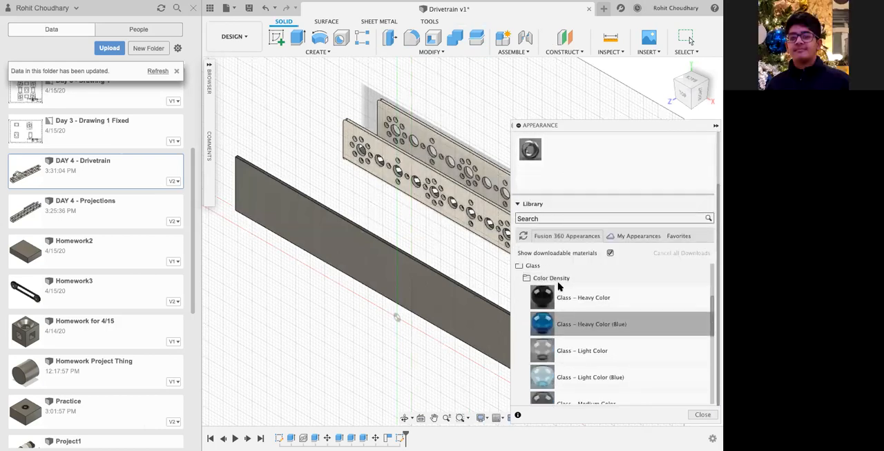
Step: Find the Bronze category under Metal in the appearance library and apply Bronze - Patina to the plate
click(519, 266)
click(547, 292)
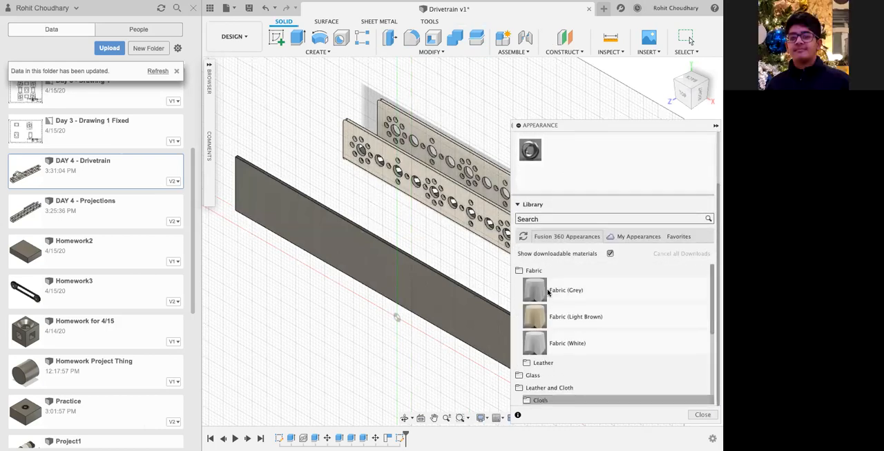
click(523, 270)
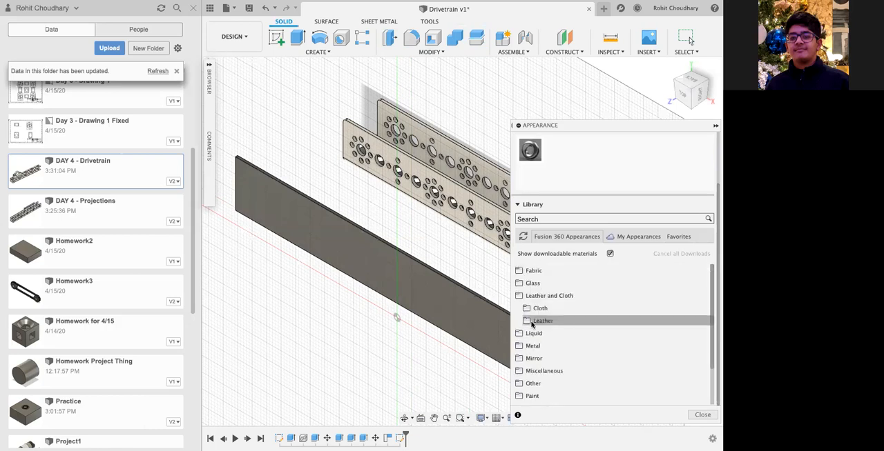
click(529, 296)
click(532, 320)
scroll(537, 327, down, 2)
click(541, 327)
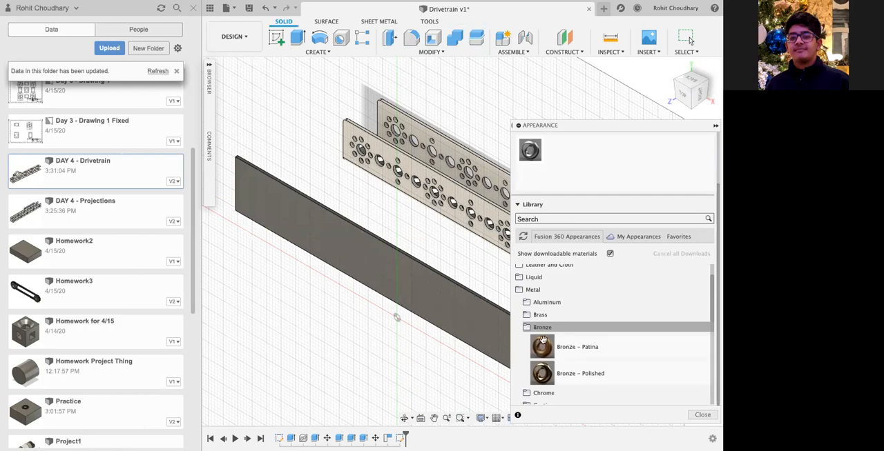
drag(550, 349, 401, 291)
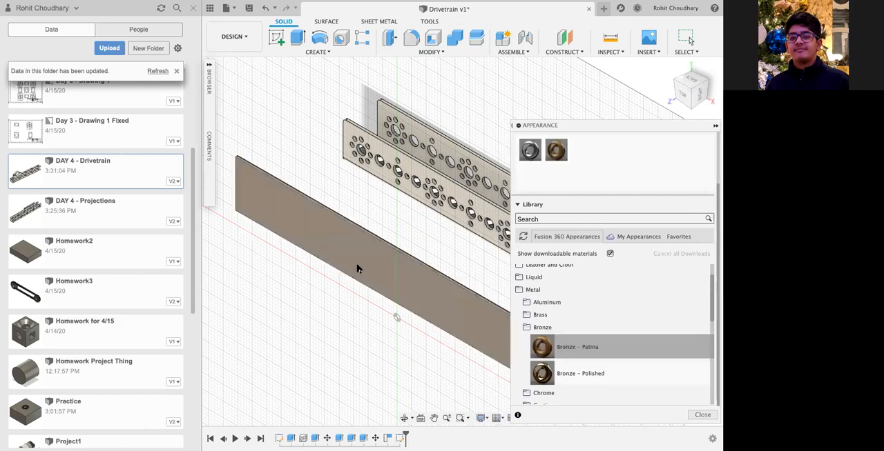
Step: Inspect the bronze finish on the plate and replace it with the Bronze - Polished appearance
scroll(358, 269, up, 5)
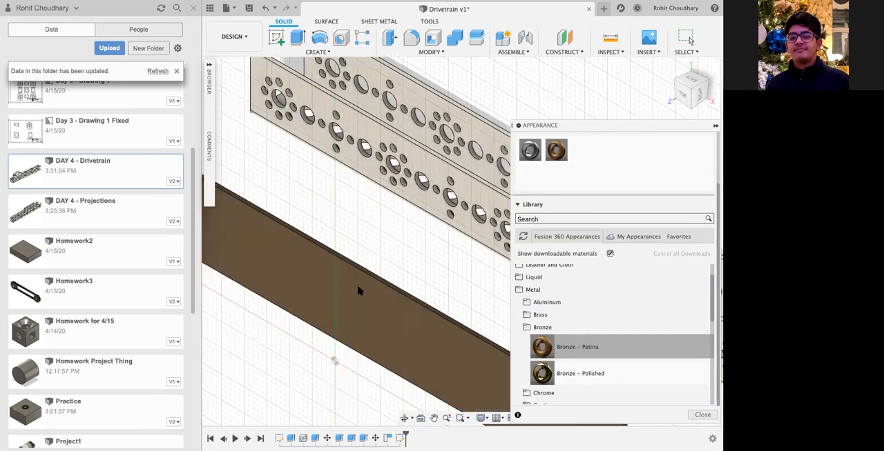
scroll(384, 219, down, 5)
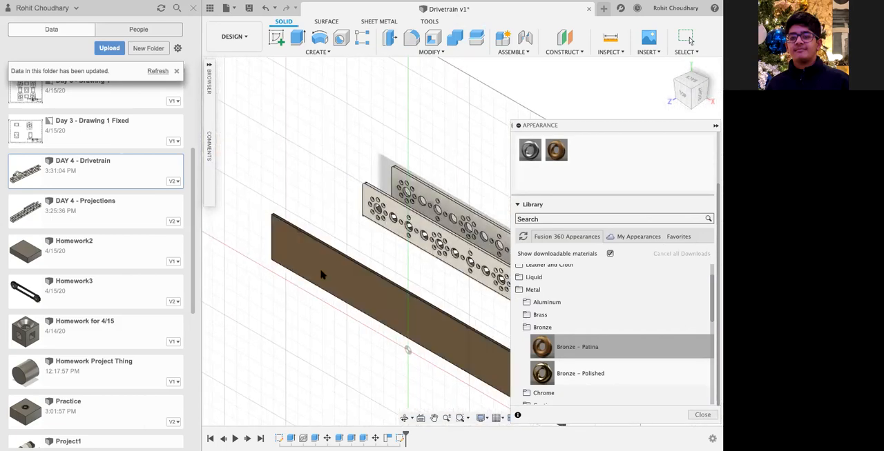
scroll(354, 243, up, 3)
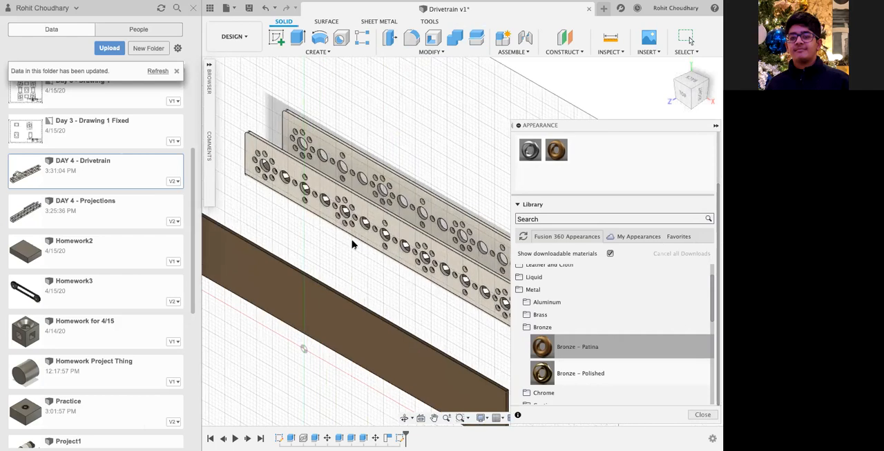
scroll(358, 297, down, 5)
scroll(357, 314, right, 3)
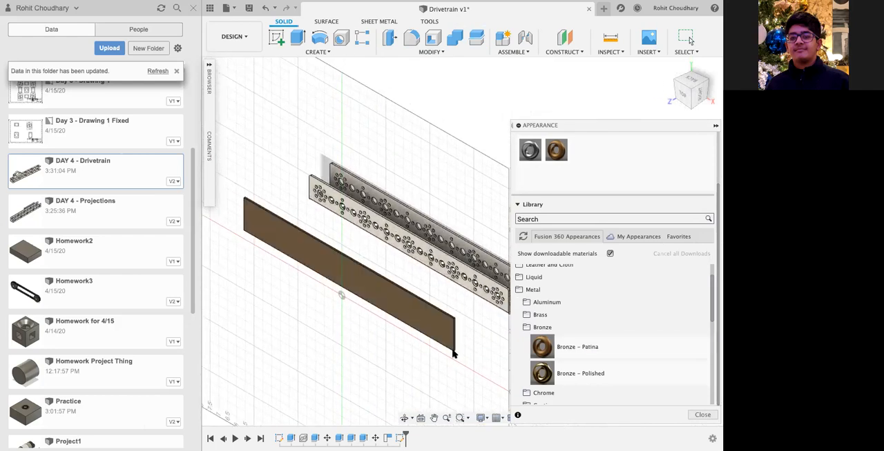
drag(552, 374, 416, 315)
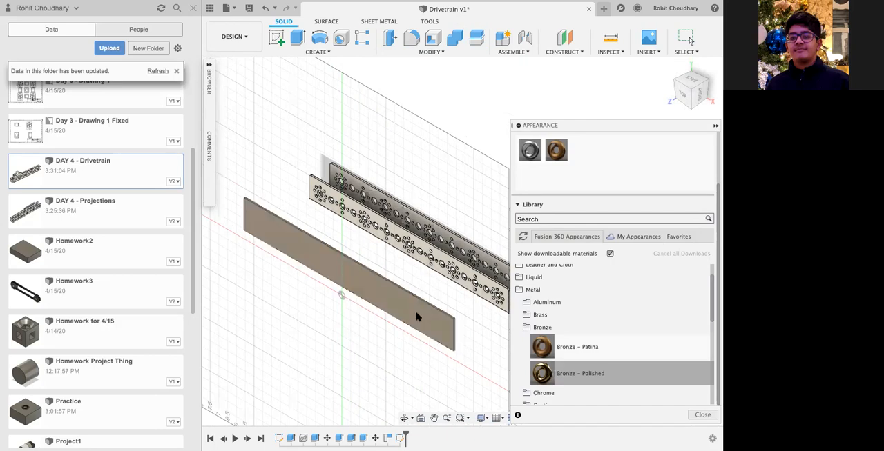
Step: Apply a gold-coloured appearance from the Metal Coatings category to the plate and close the Appearance settings
scroll(567, 327, down, 3)
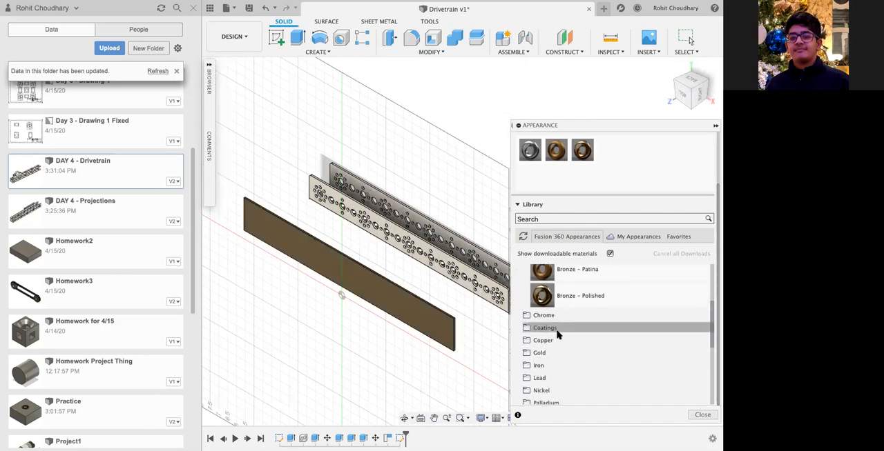
click(557, 328)
drag(558, 376, 432, 326)
click(569, 283)
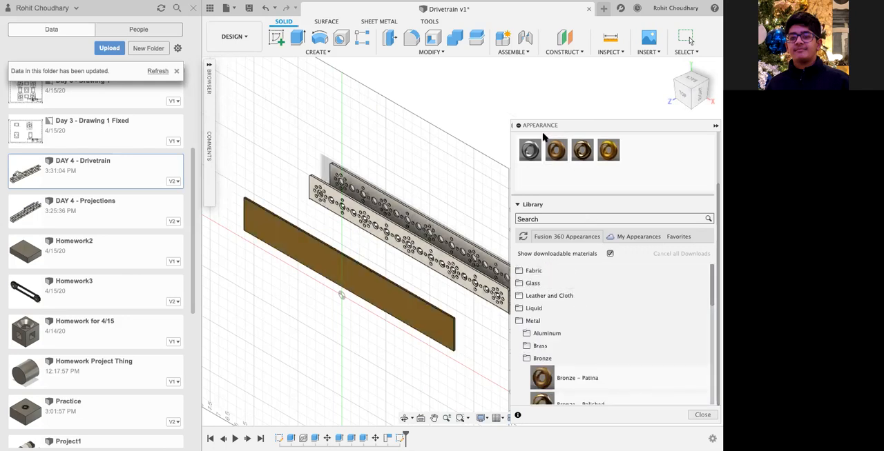
click(702, 415)
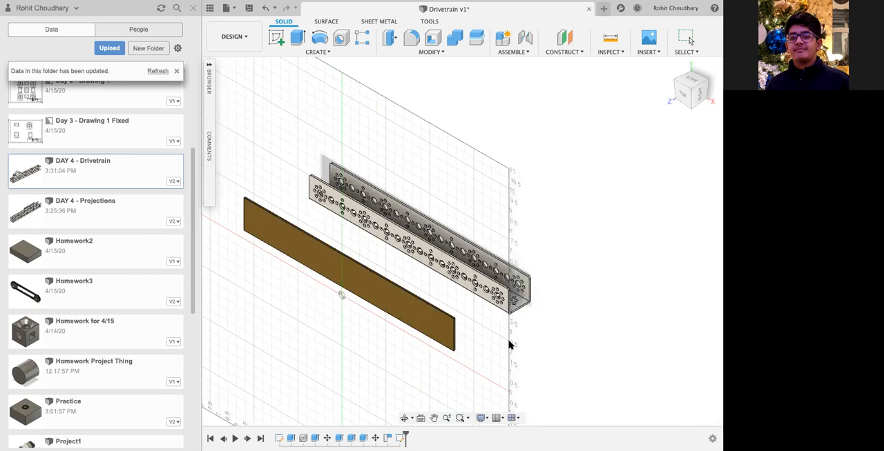
Step: Undo the appearance changes on the plate and return to the isometric home view
key(super+z)
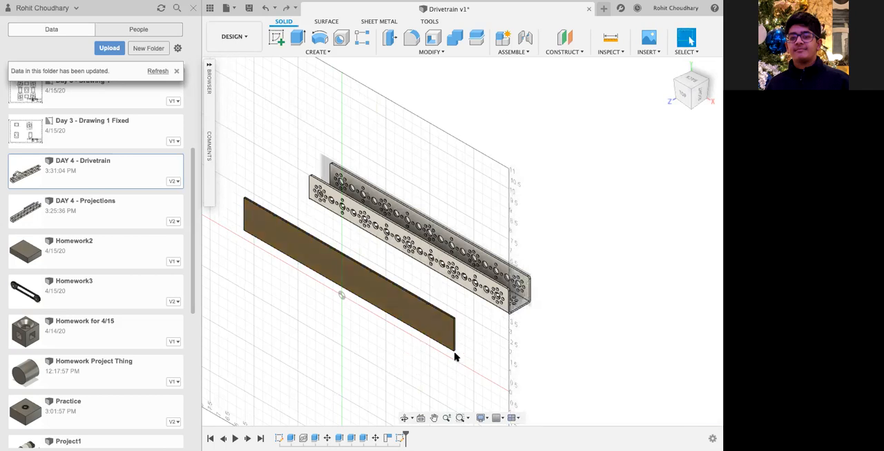
key(super+z)
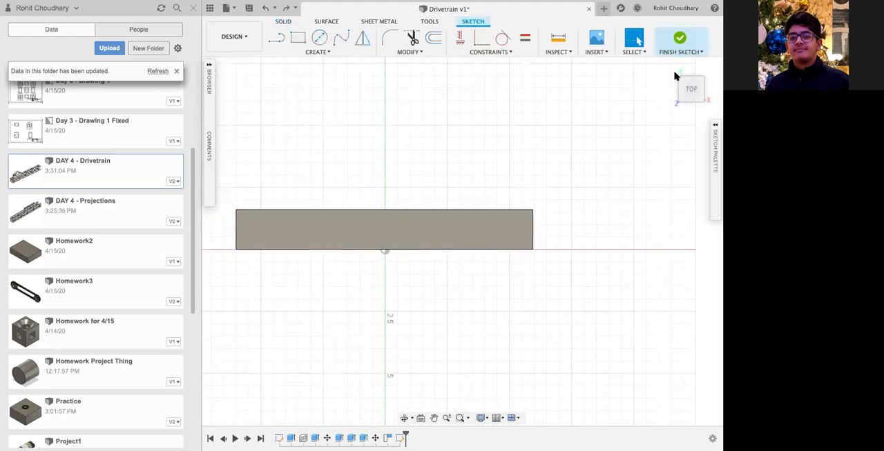
click(668, 69)
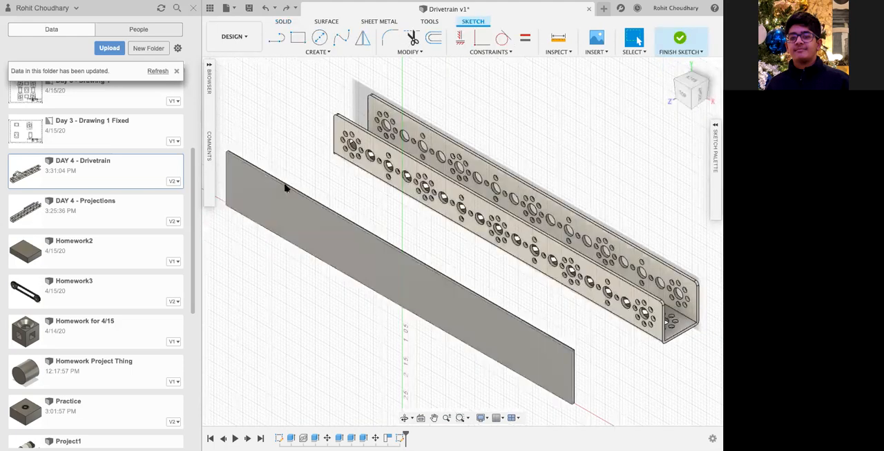
Step: Switch the Drivetrain design to the Render workspace and look at the plate and channel edge-on
click(247, 49)
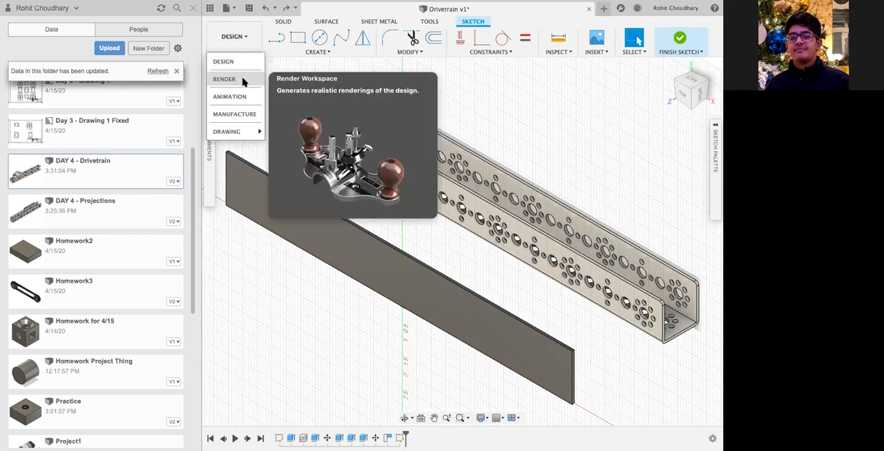
click(242, 82)
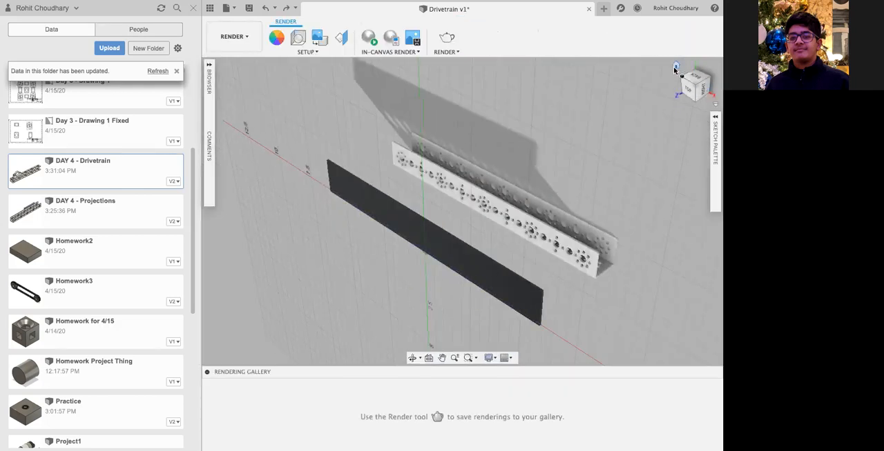
drag(682, 91, 635, 93)
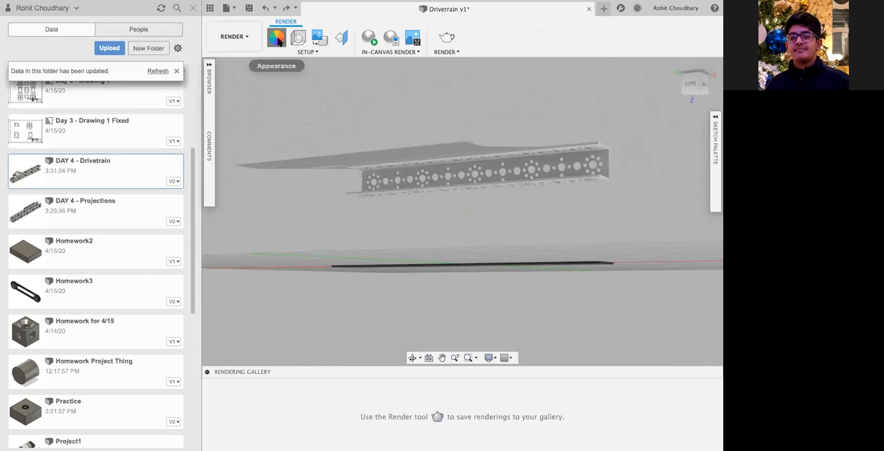
Step: Apply the Fabric (White) appearance from the library to the plate and inspect its woven texture up close
click(277, 40)
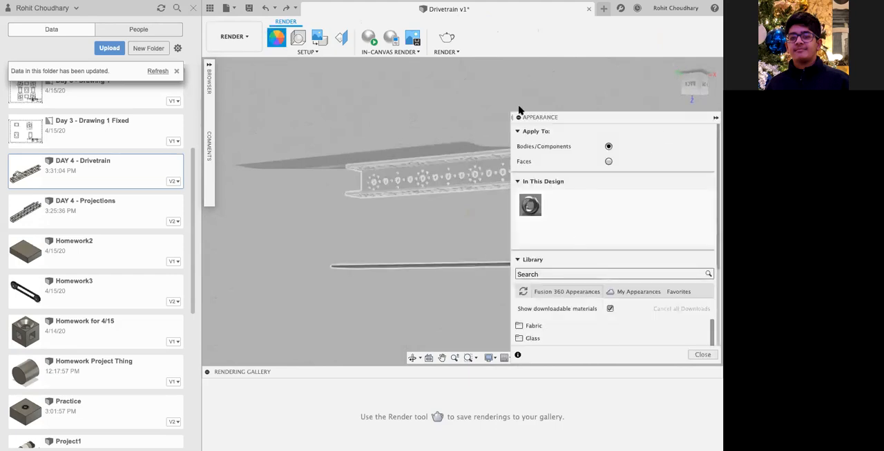
drag(677, 71, 653, 138)
click(542, 325)
scroll(592, 330, down, 5)
drag(592, 330, 422, 239)
scroll(400, 273, up, 3)
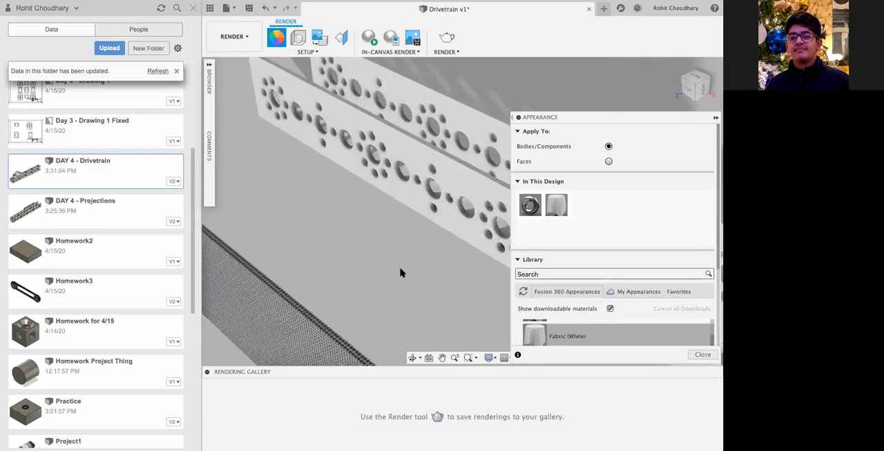
scroll(365, 264, up, 2)
scroll(471, 257, up, 2)
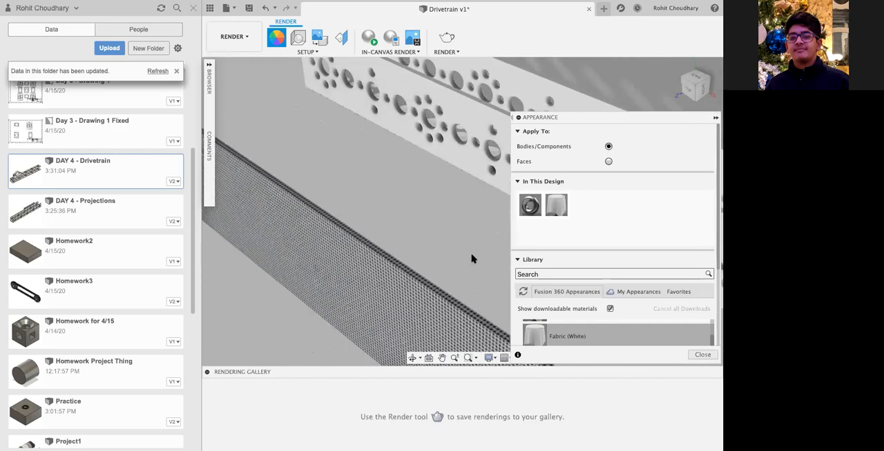
Step: Examine the Fabric (White) weave along the plate's face and edge from near and far
scroll(472, 258, down, 3)
scroll(472, 258, up, 3)
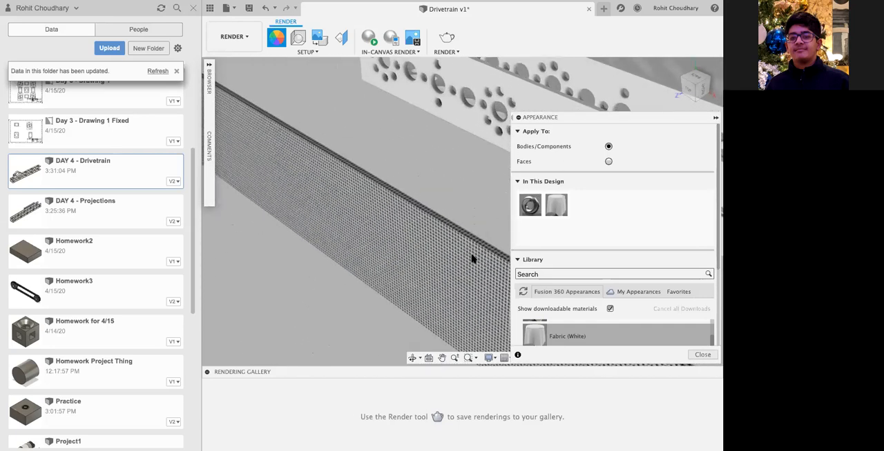
scroll(471, 258, up, 5)
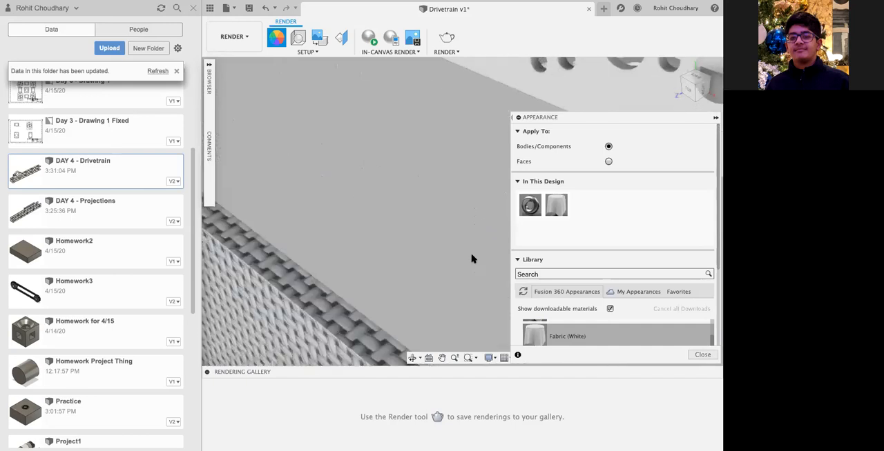
scroll(472, 258, down, 2)
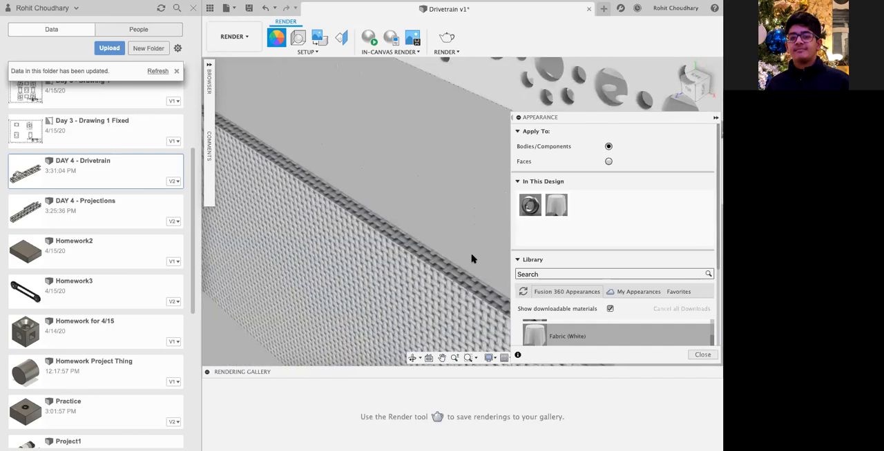
Step: Browse the library's other fabric and metal appearances, close the Appearance settings, and view the whole plate and channel
scroll(647, 347, down, 1)
scroll(648, 347, up, 4)
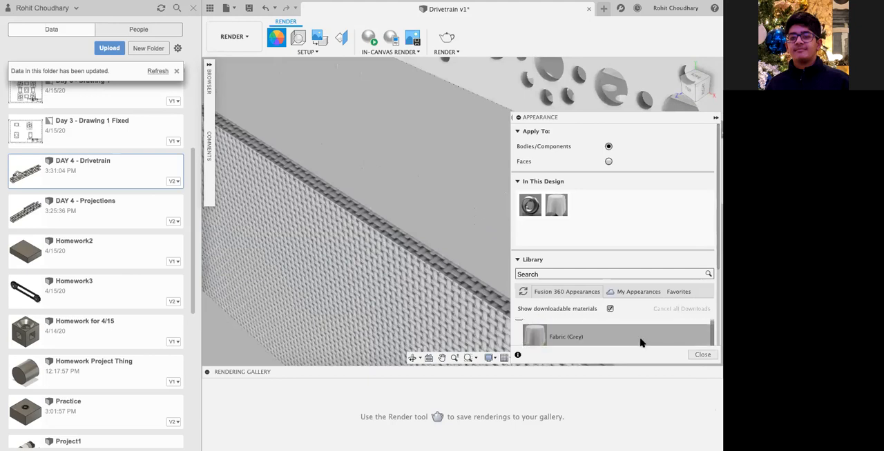
scroll(625, 333, down, 5)
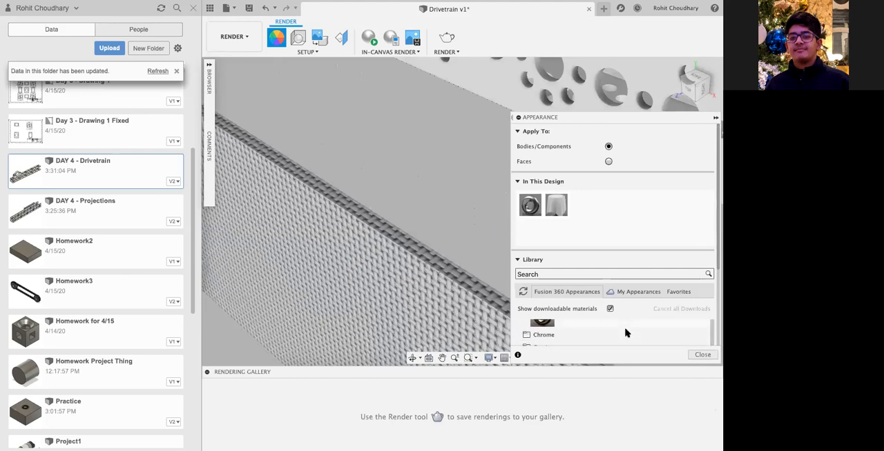
scroll(626, 334, down, 1)
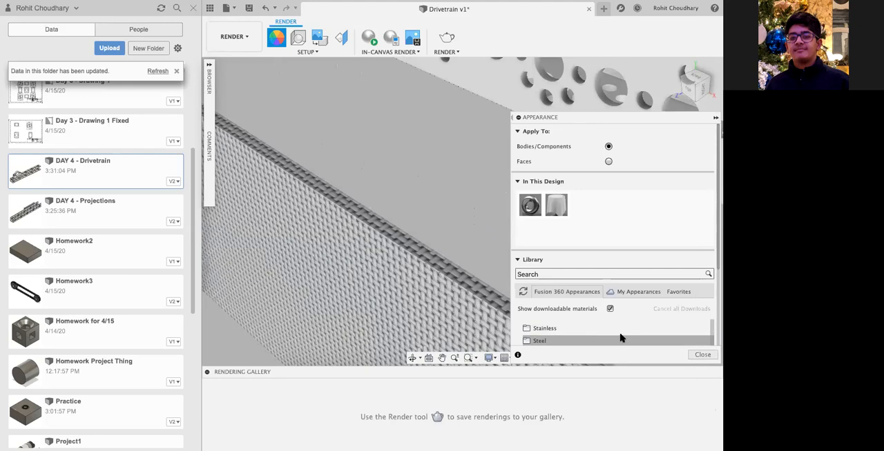
drag(607, 338, 478, 314)
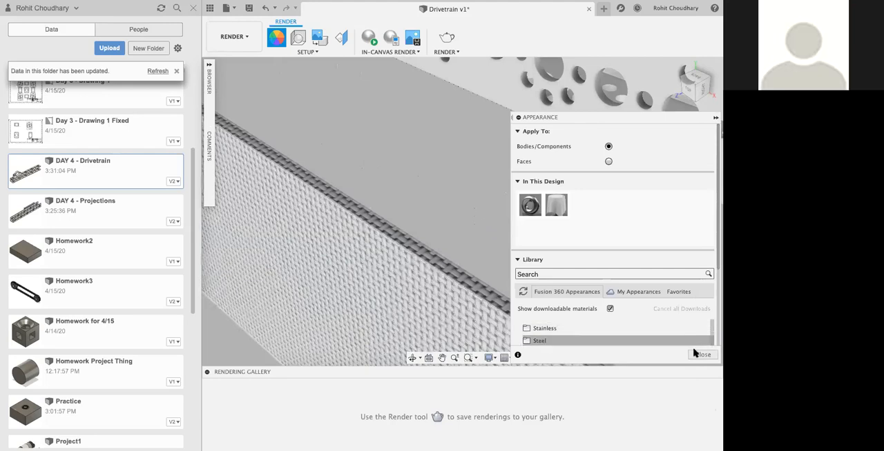
click(695, 353)
scroll(498, 257, down, 3)
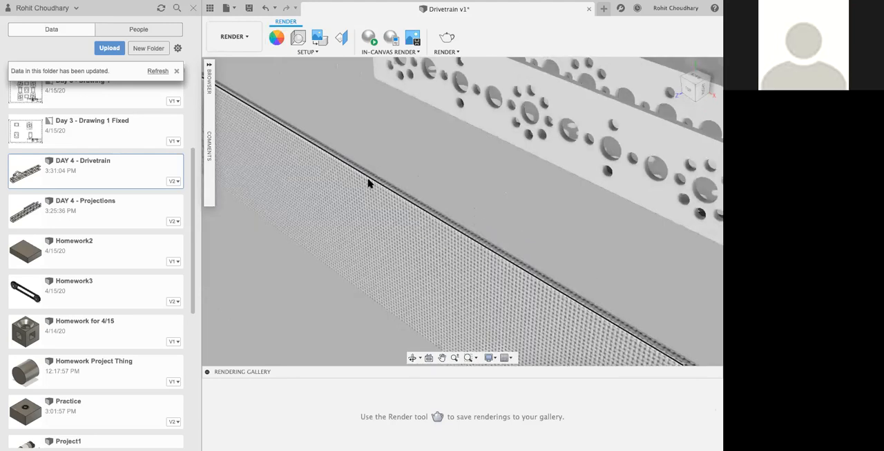
scroll(368, 183, down, 5)
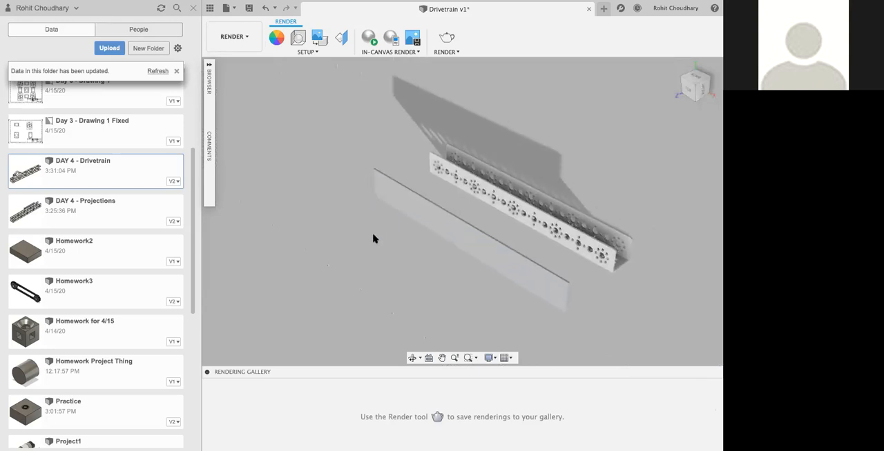
Step: View the study types offered in the Simulation workspace without creating a study, and switch the Drivetrain design to the Design workspace
click(228, 36)
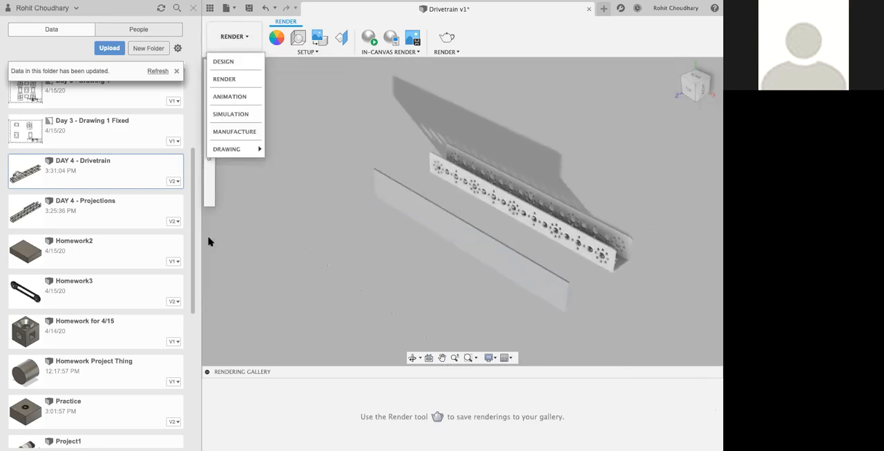
click(230, 119)
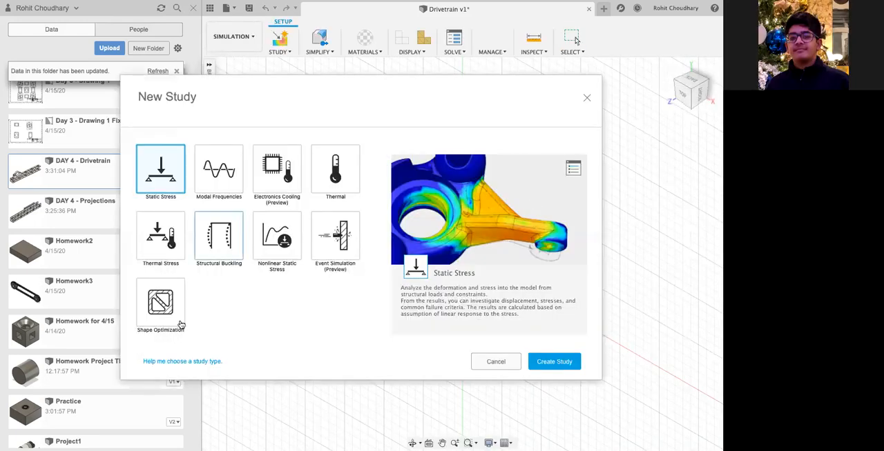
click(495, 361)
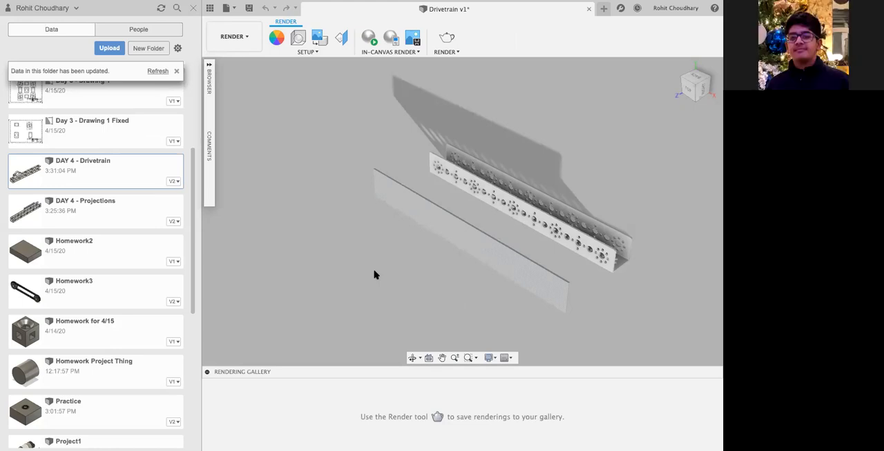
click(234, 37)
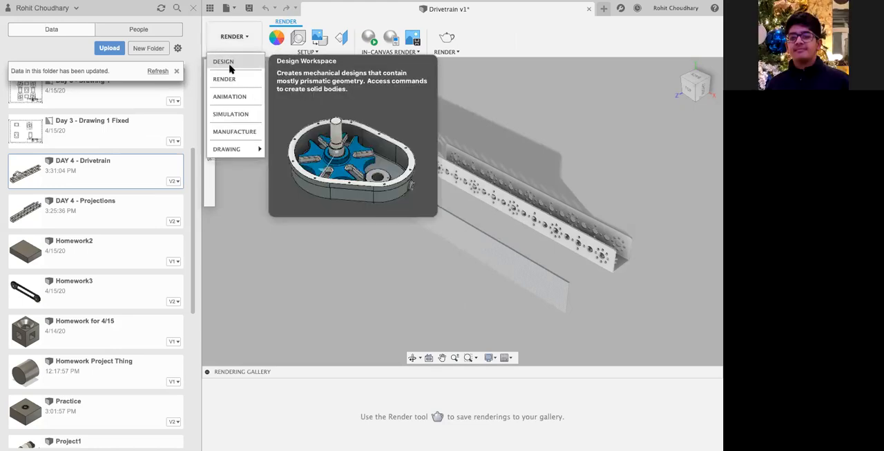
click(222, 61)
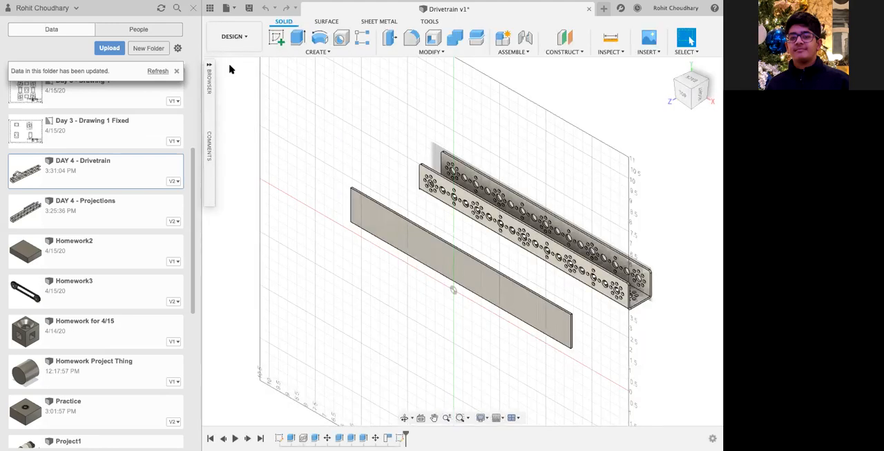